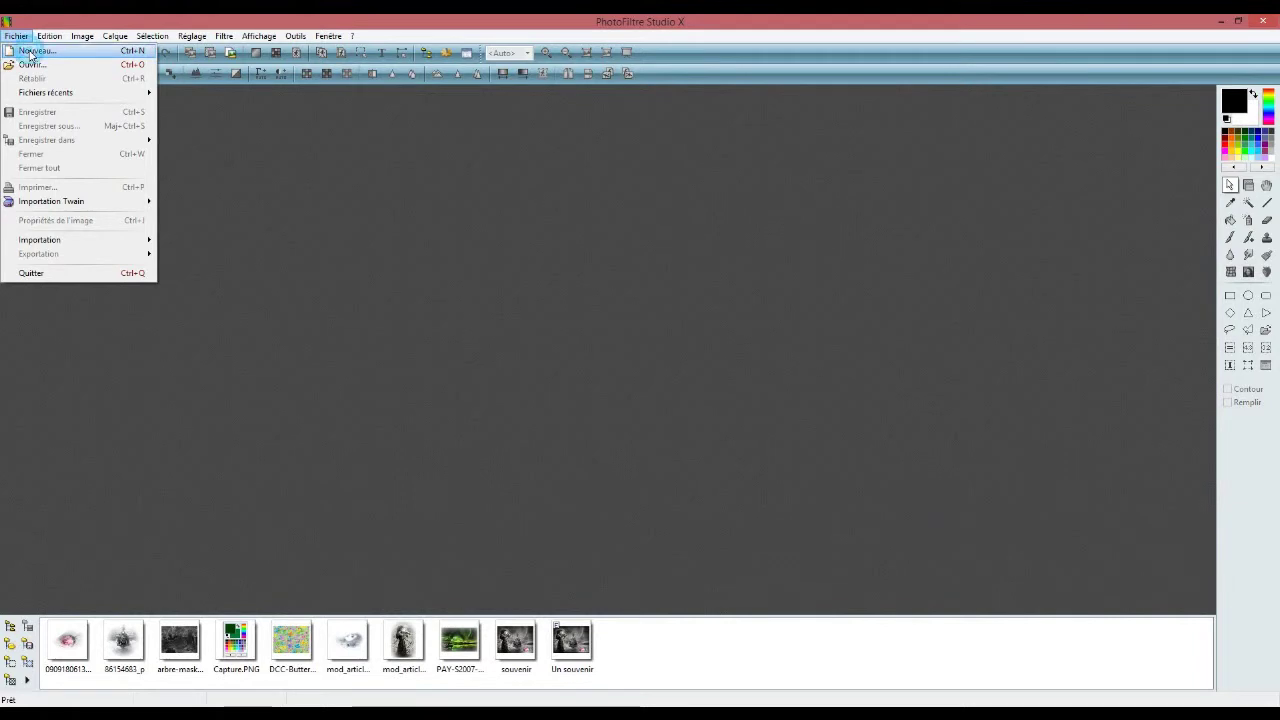
Create a new 800 × 600 pixel image at 72 pixels per inch with a white background
double_click(582, 318)
left_click(585, 352)
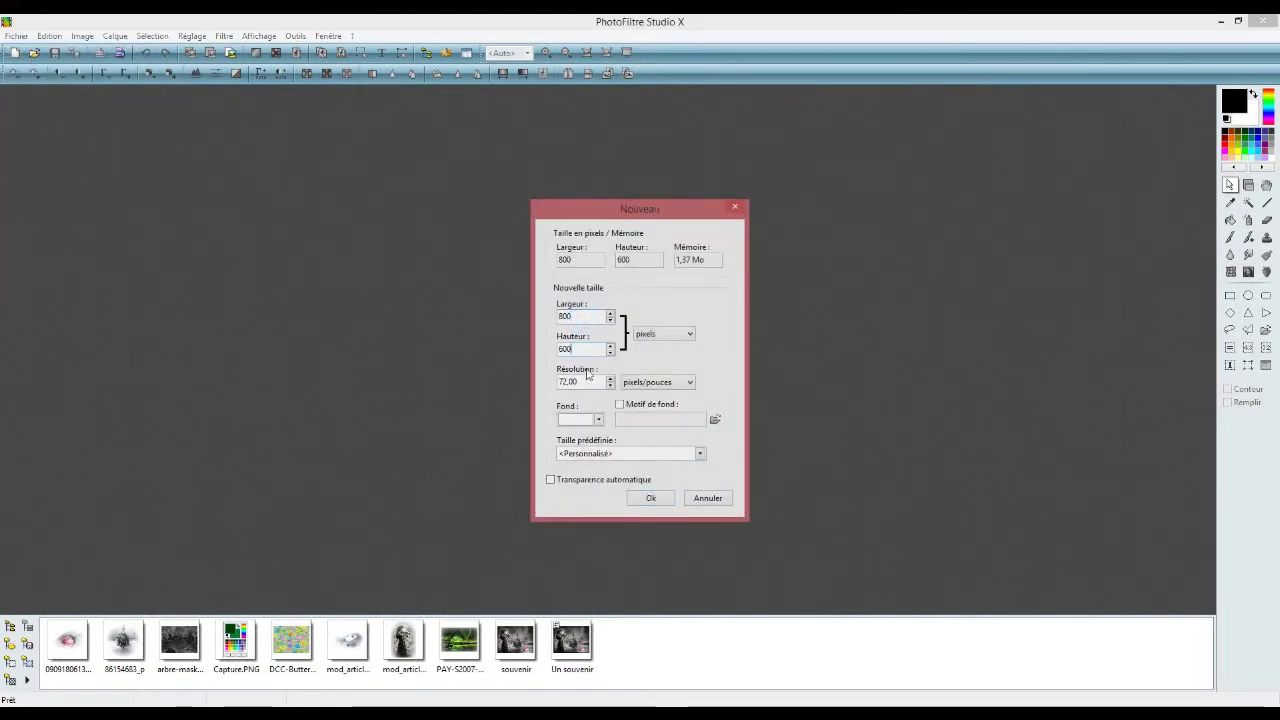
left_click(587, 380)
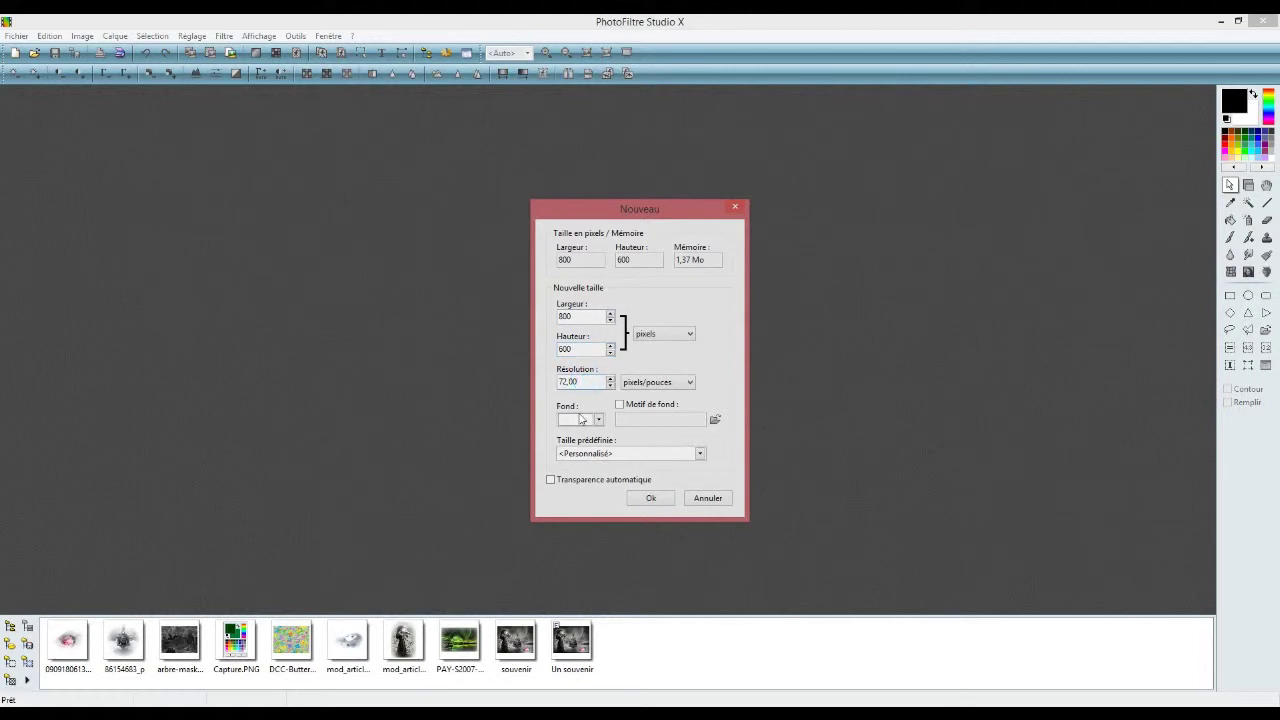
left_click(647, 498)
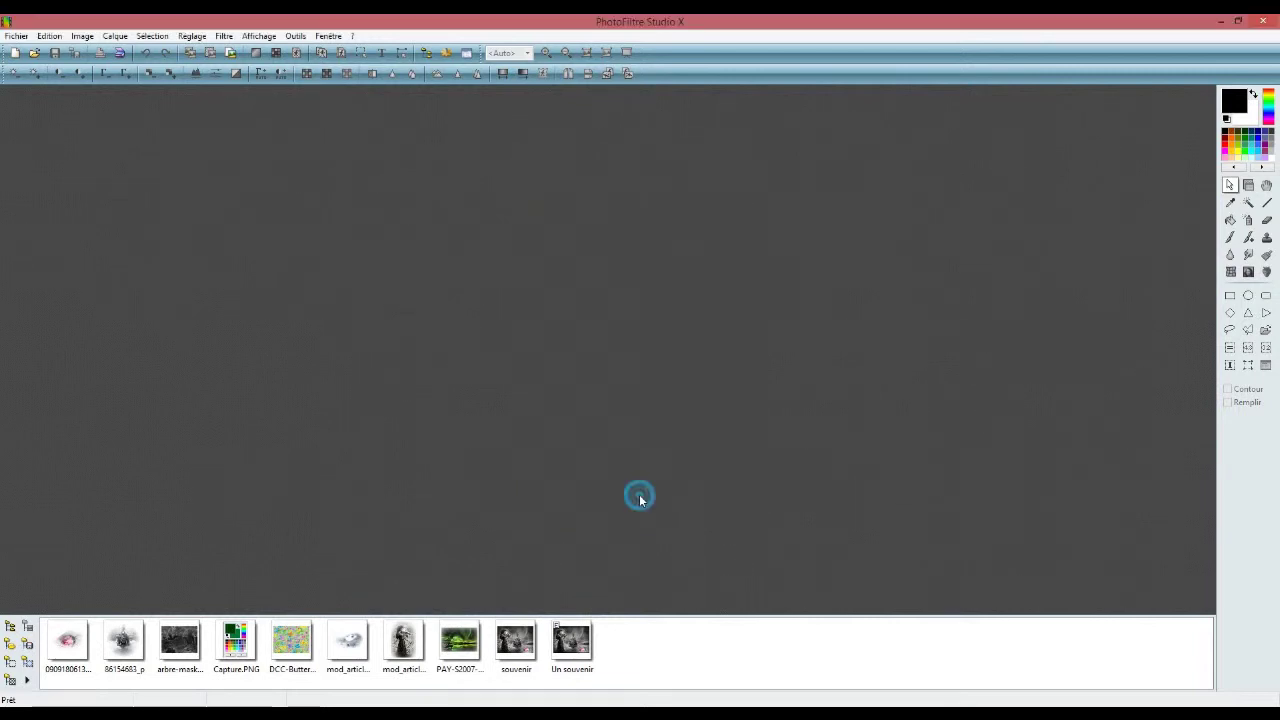
left_click_drag(433, 100, 666, 145)
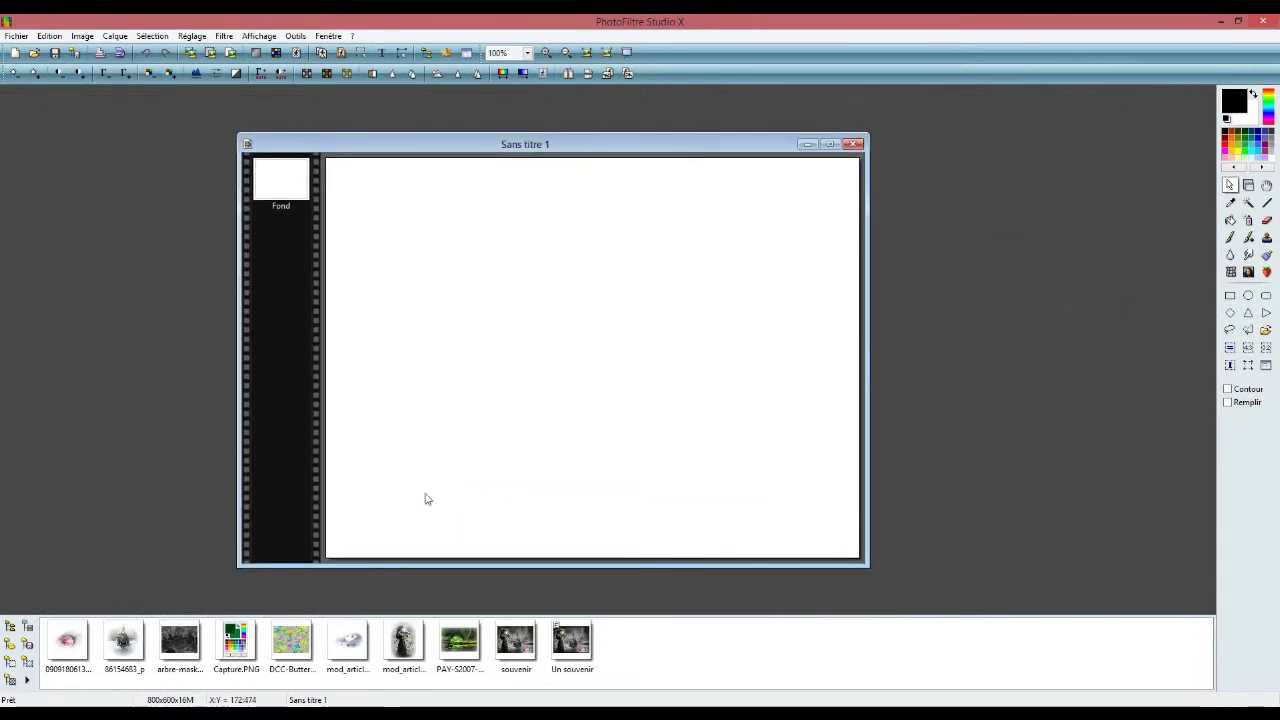
Sample dark green #003C00 from Capture.PNG as the foreground colour and add it to the custom colours
left_click_drag(230, 652, 192, 380)
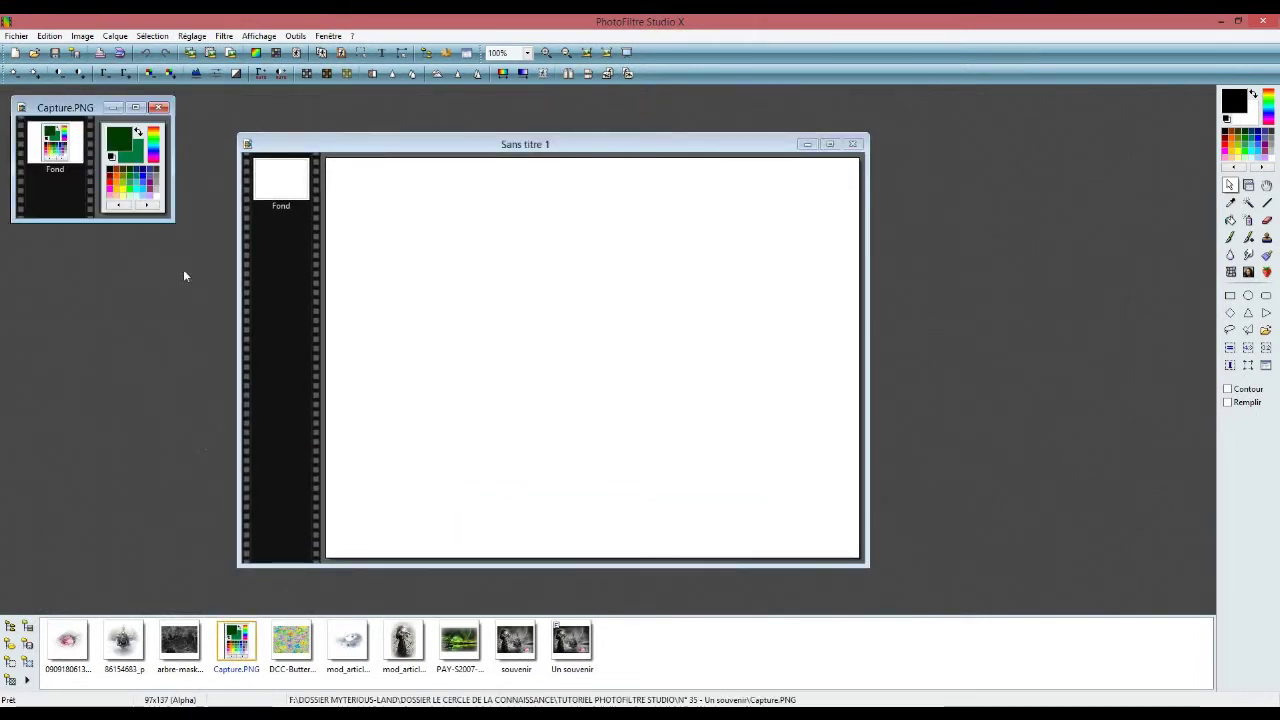
left_click(1231, 203)
left_click(120, 136)
left_click(1235, 101)
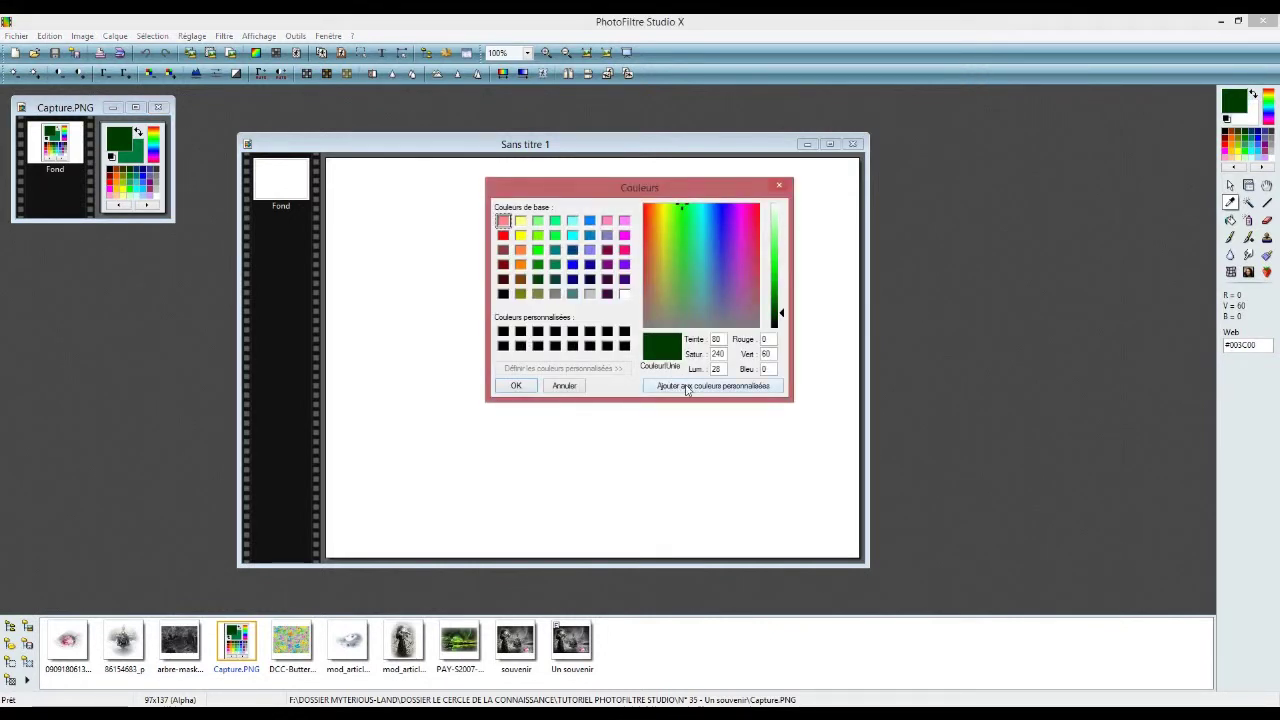
left_click(686, 386)
left_click(686, 386)
left_click(686, 386)
left_click(686, 386)
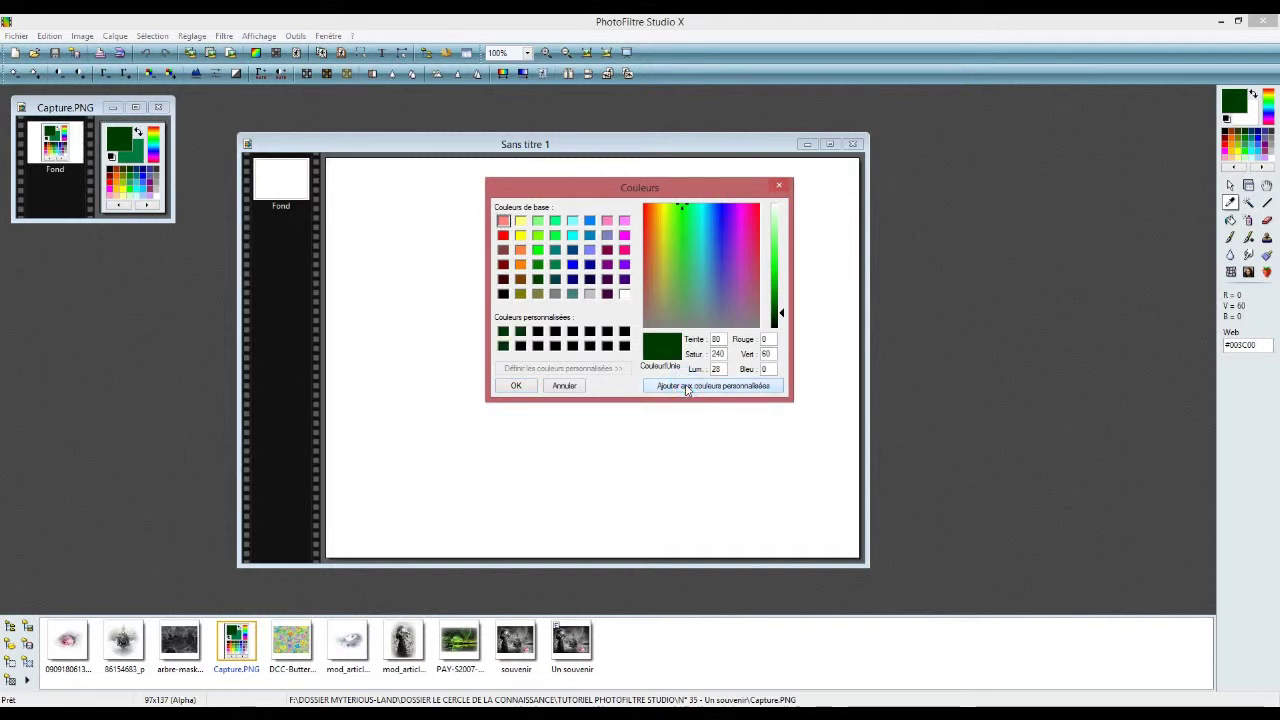
left_click(516, 385)
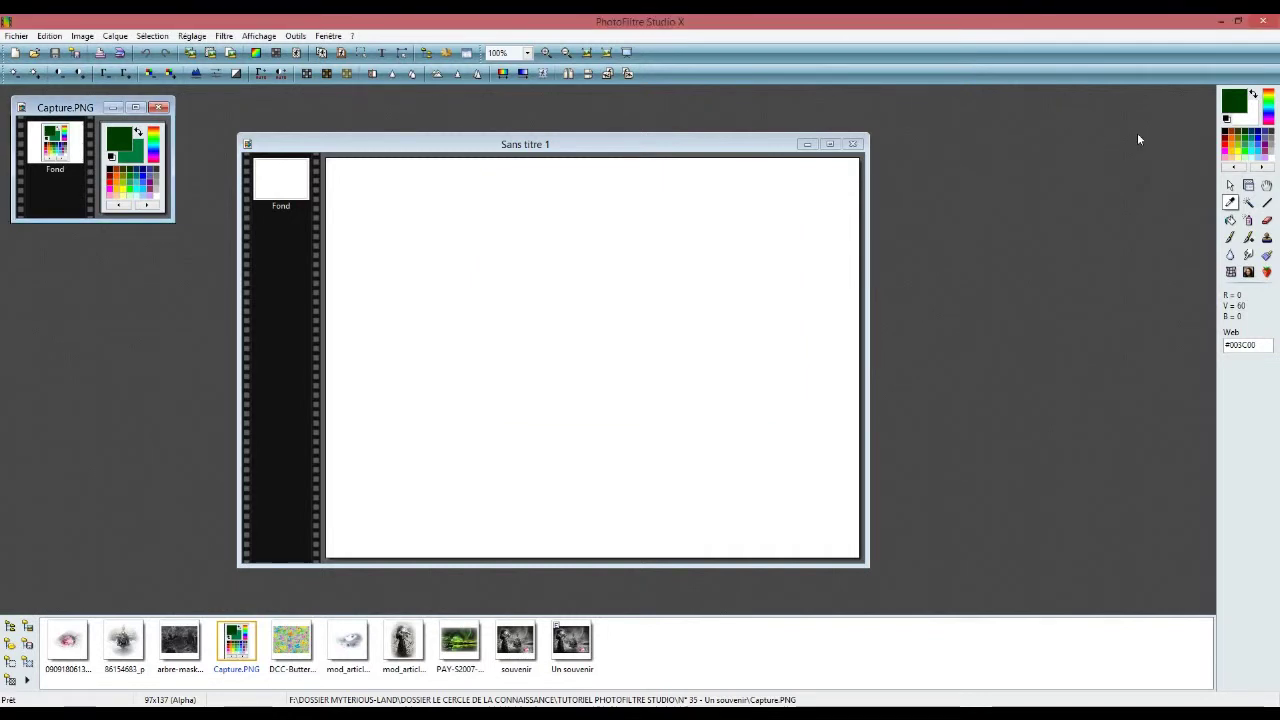
Sample green #00793D from Capture.PNG as the background colour, adding it to the custom colours, and close Capture.PNG
left_click(1254, 94)
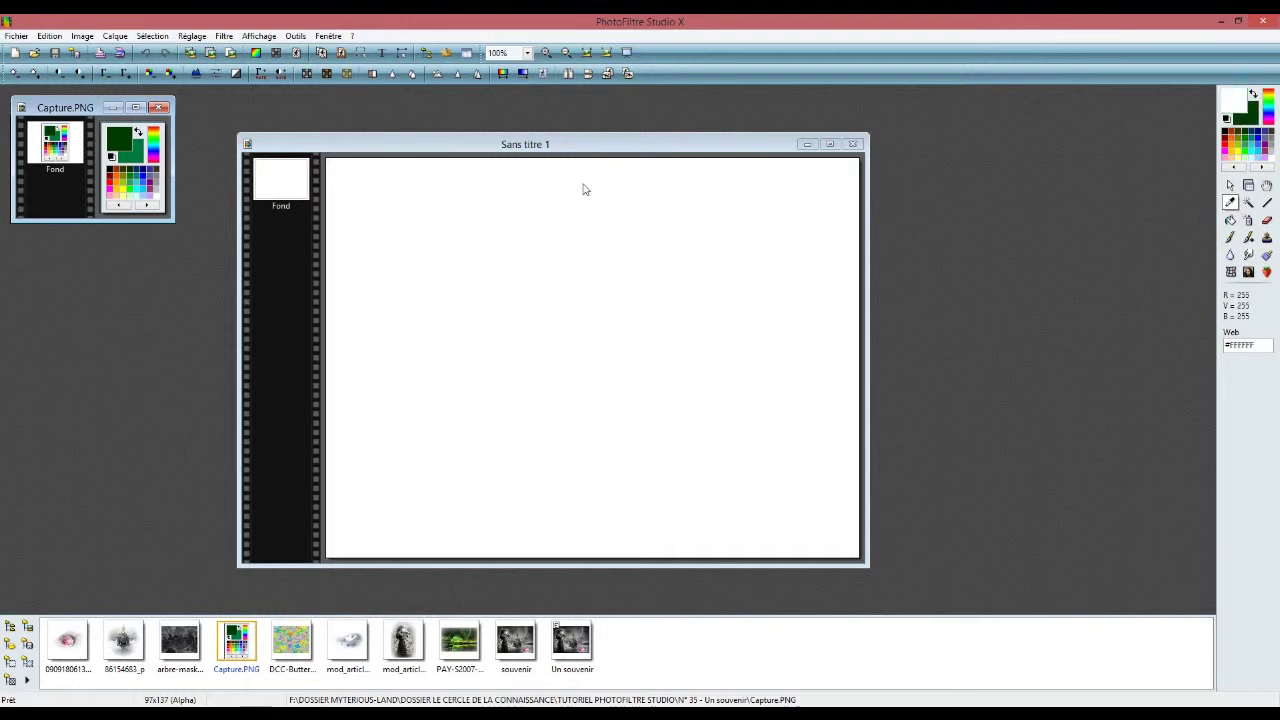
left_click(138, 153)
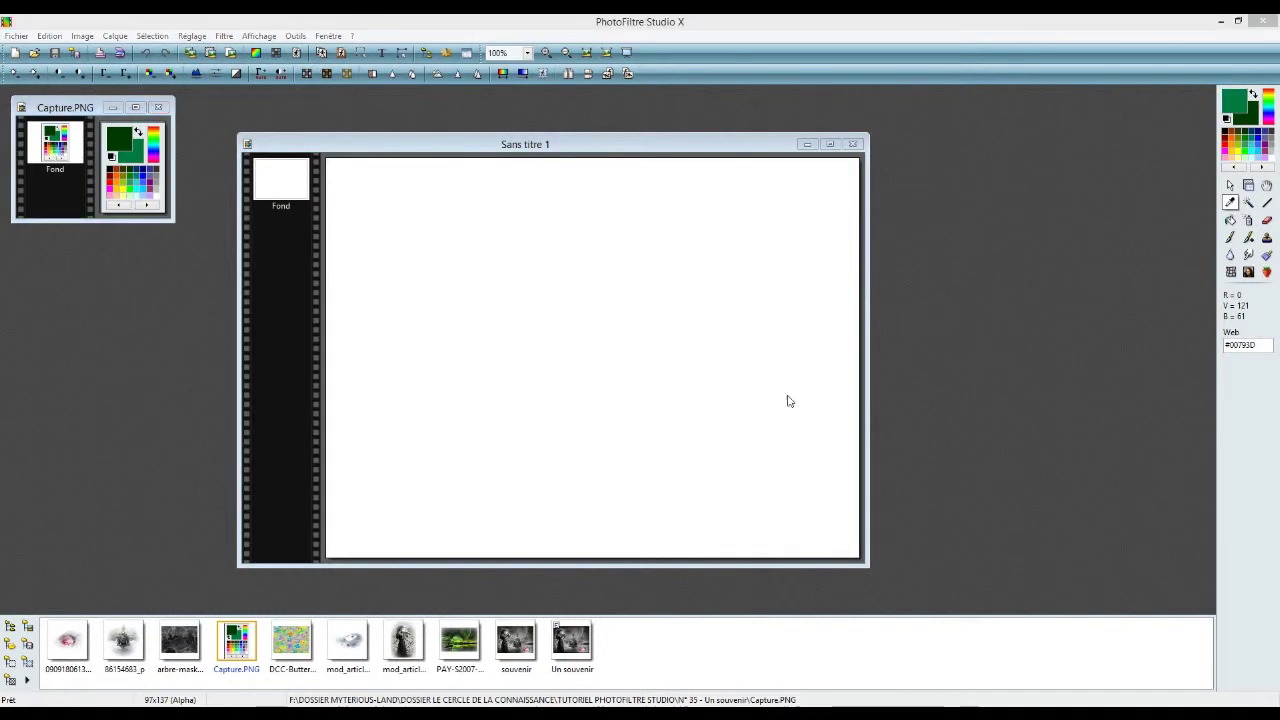
left_click(708, 388)
left_click(518, 386)
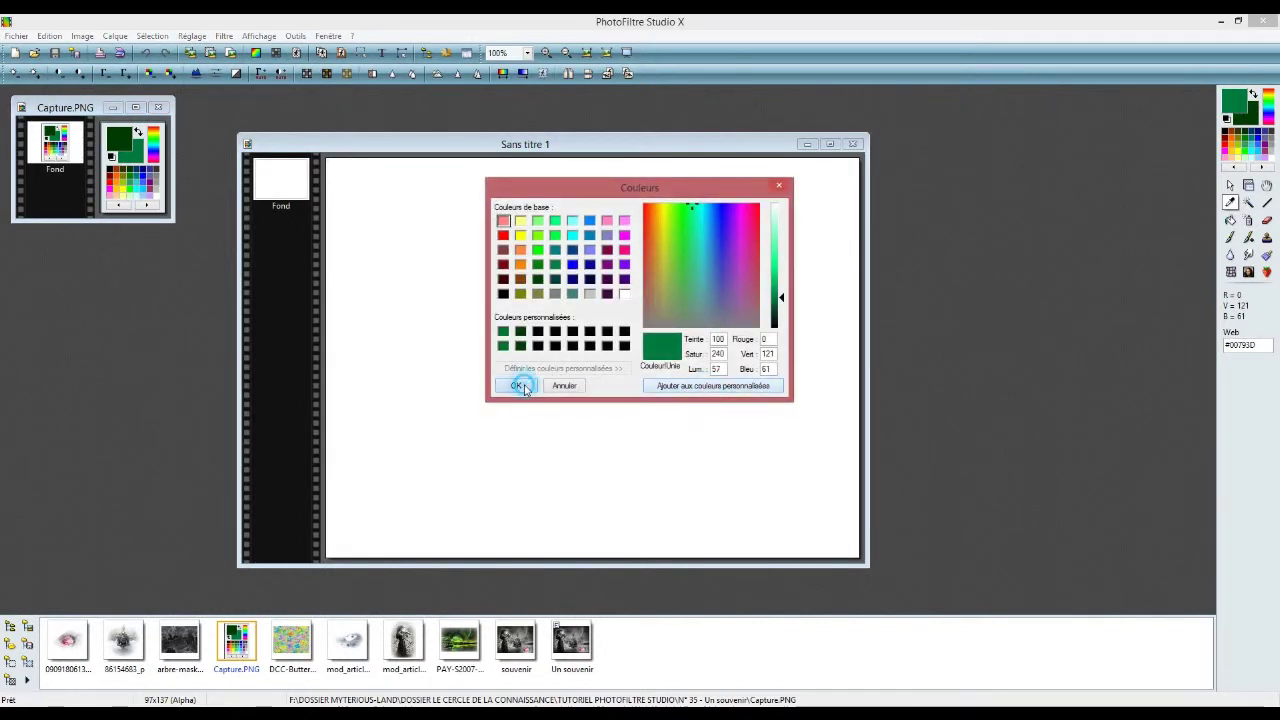
left_click(1253, 95)
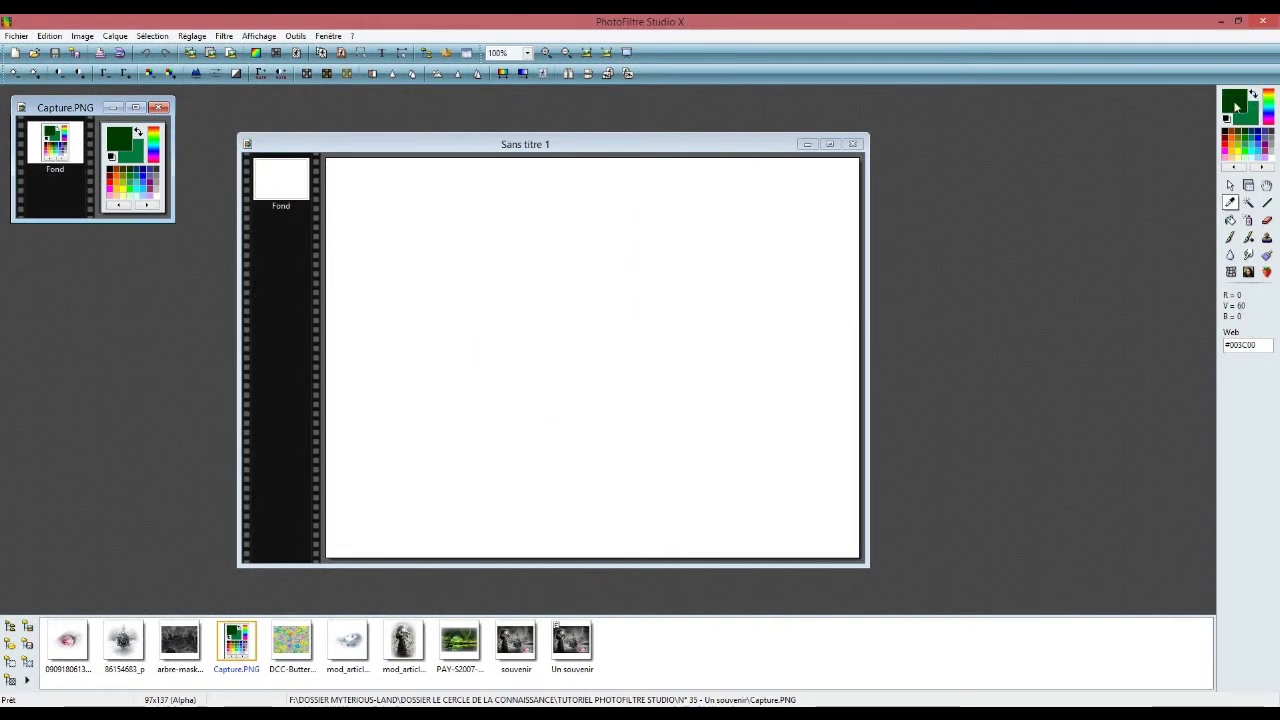
left_click(159, 108)
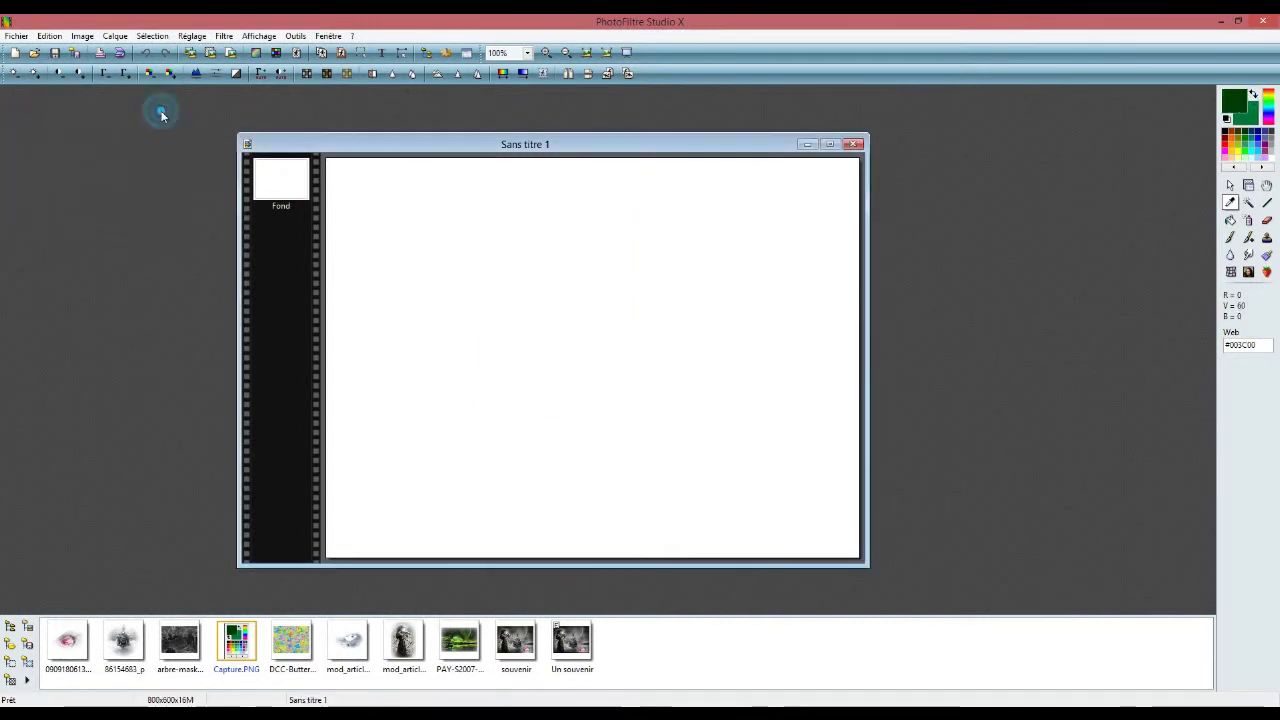
left_click(1230, 186)
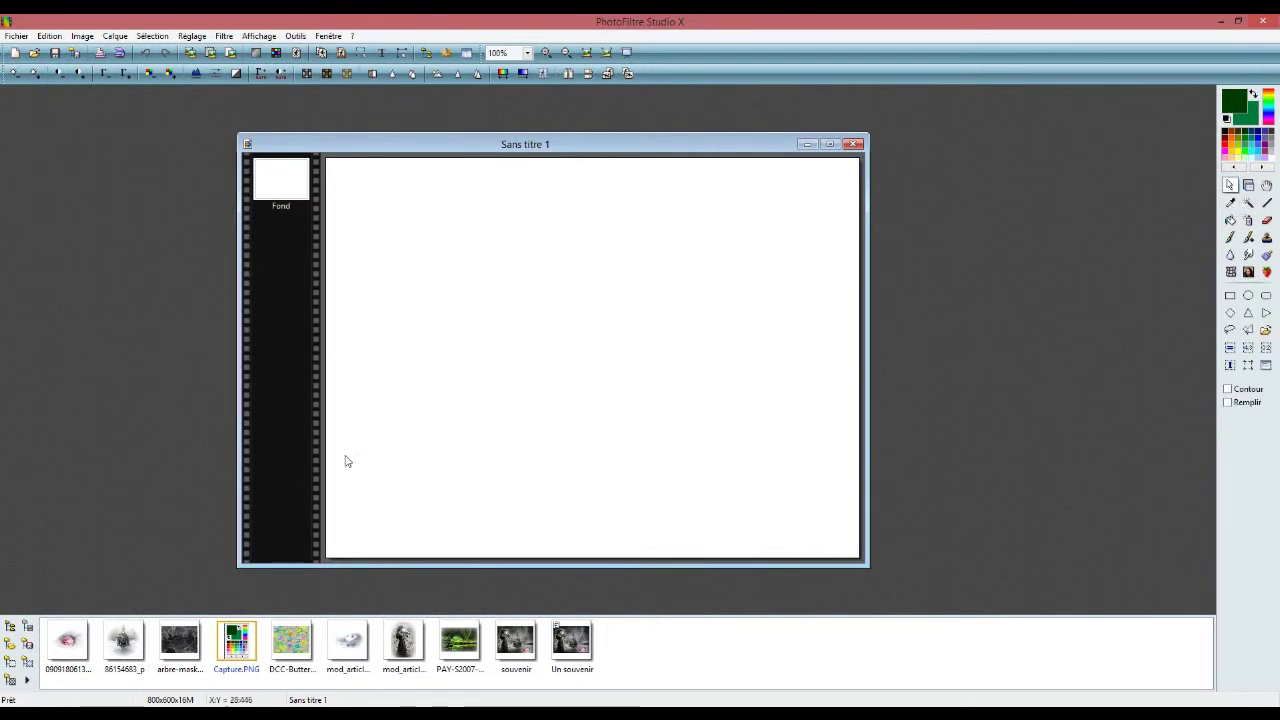
Apply the MuRa's Meister Cloud filter with its default settings to the blank background
left_click(224, 36)
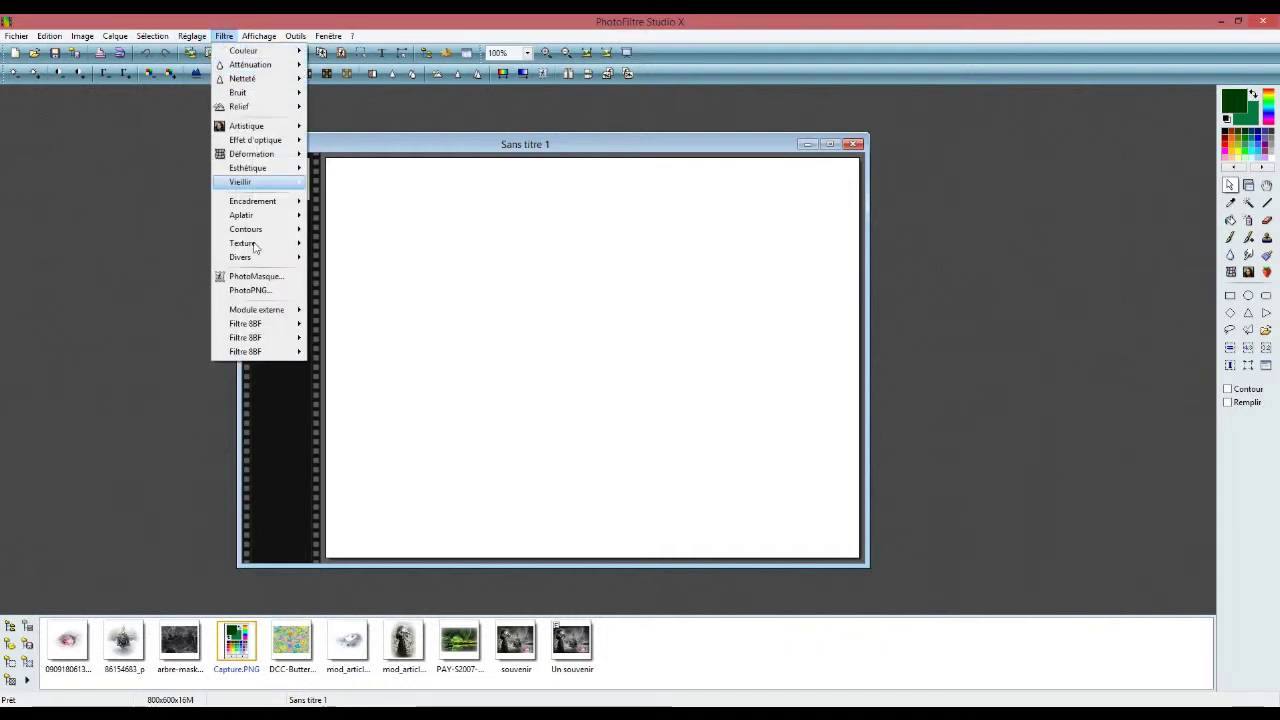
mouse_move(253, 338)
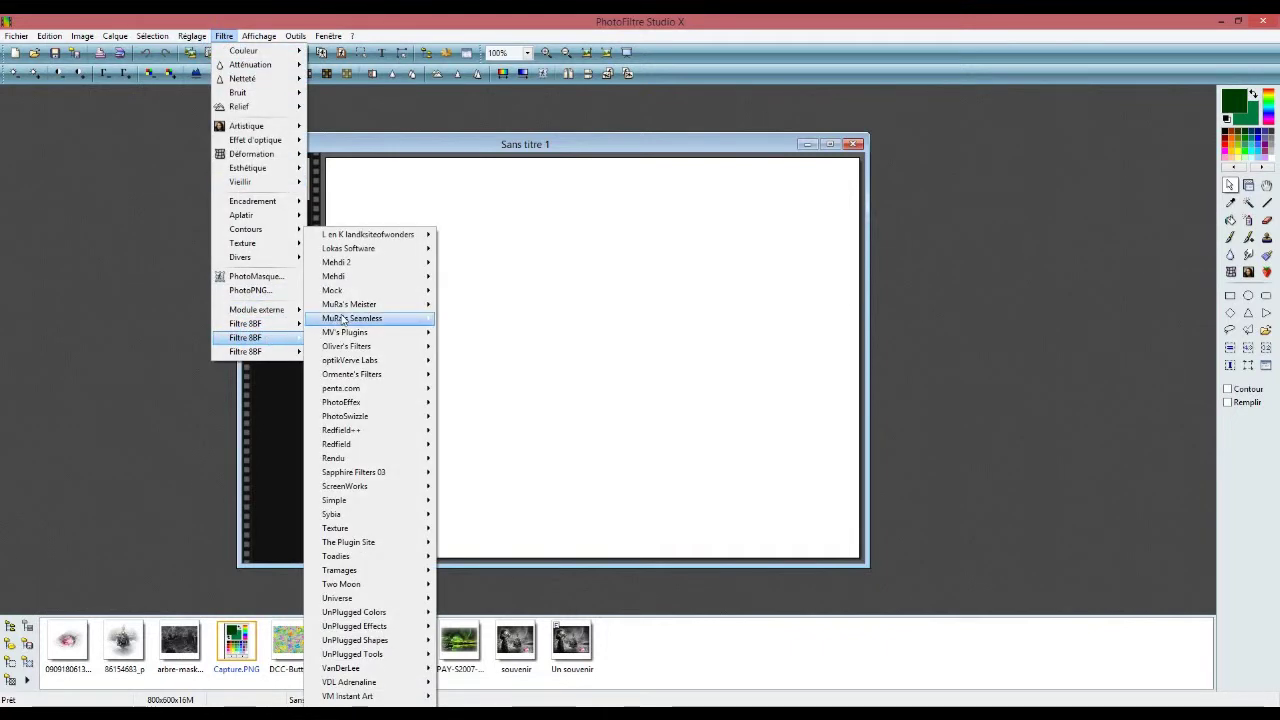
mouse_move(355, 308)
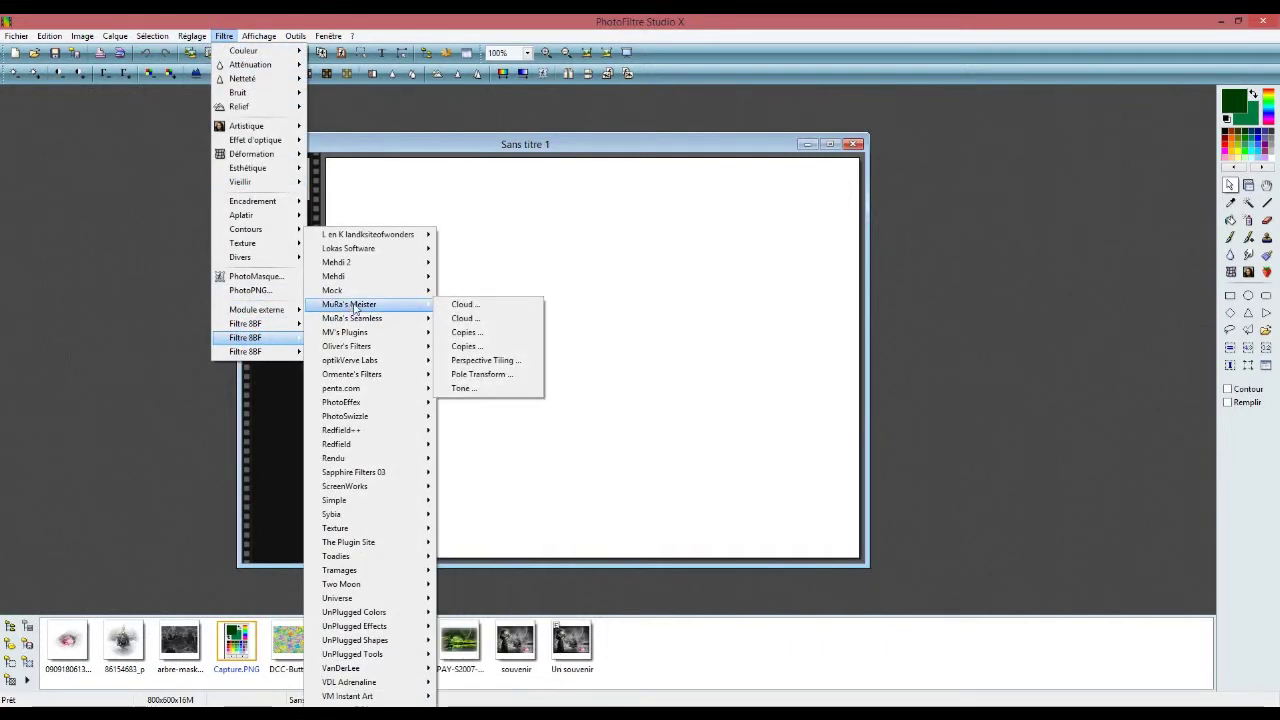
left_click(497, 303)
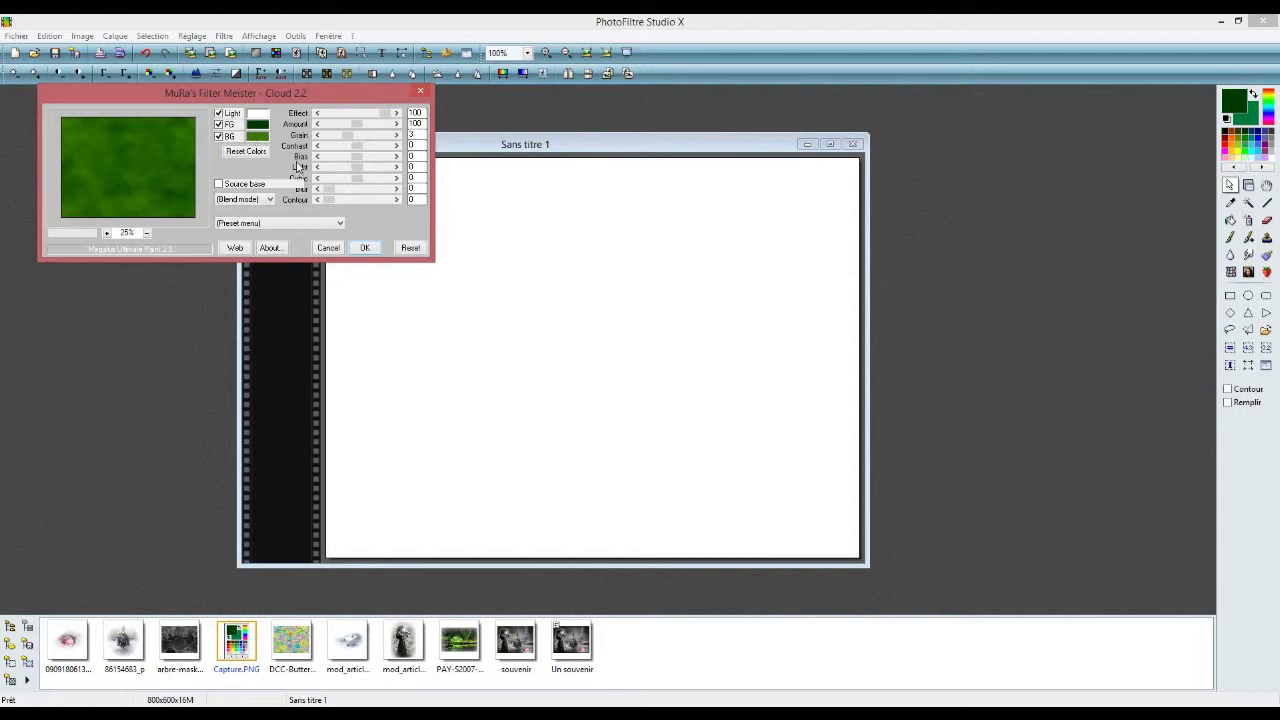
left_click(375, 249)
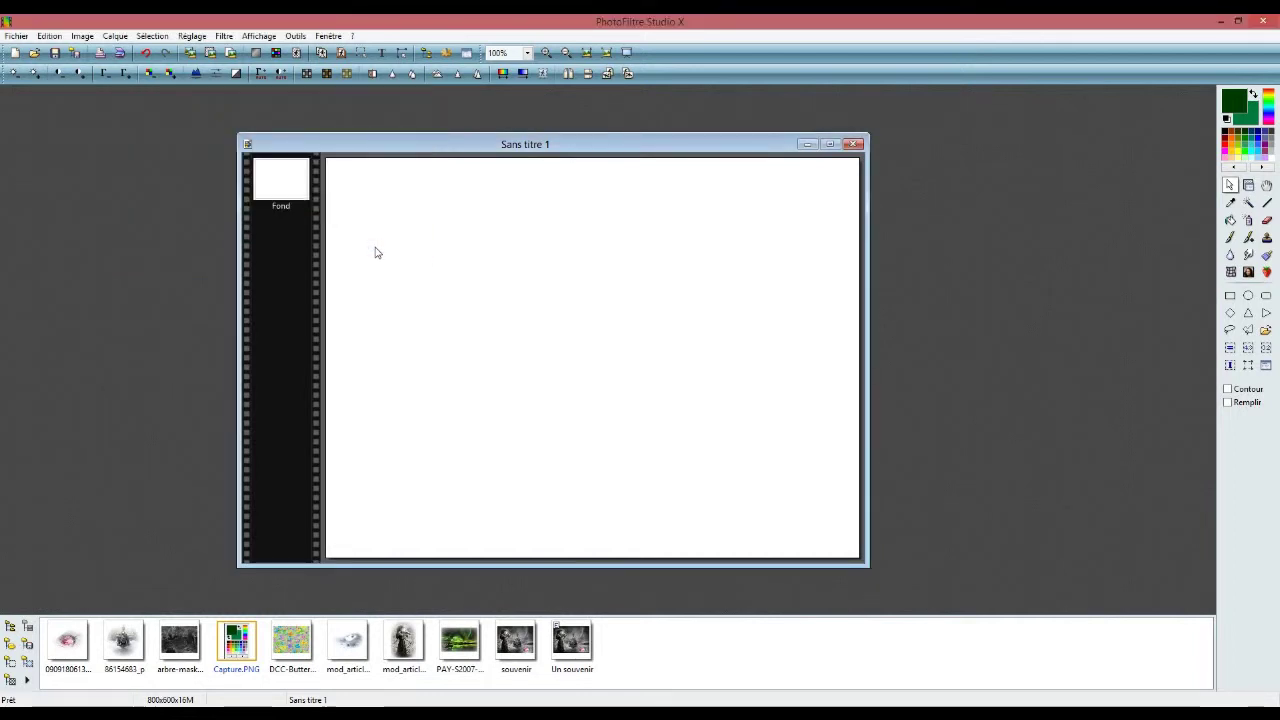
left_click_drag(447, 141, 568, 158)
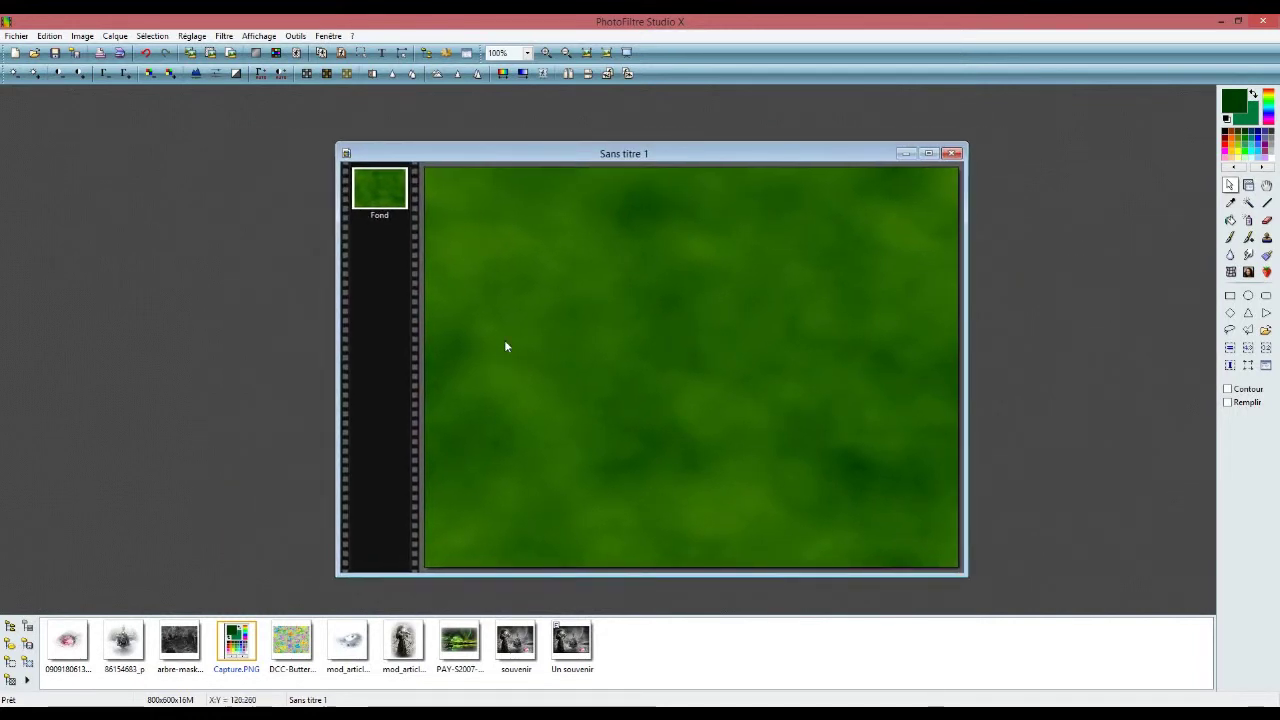
Paste the DCC-Butter... butterfly image as a new layer above the green cloud background
key("Right")
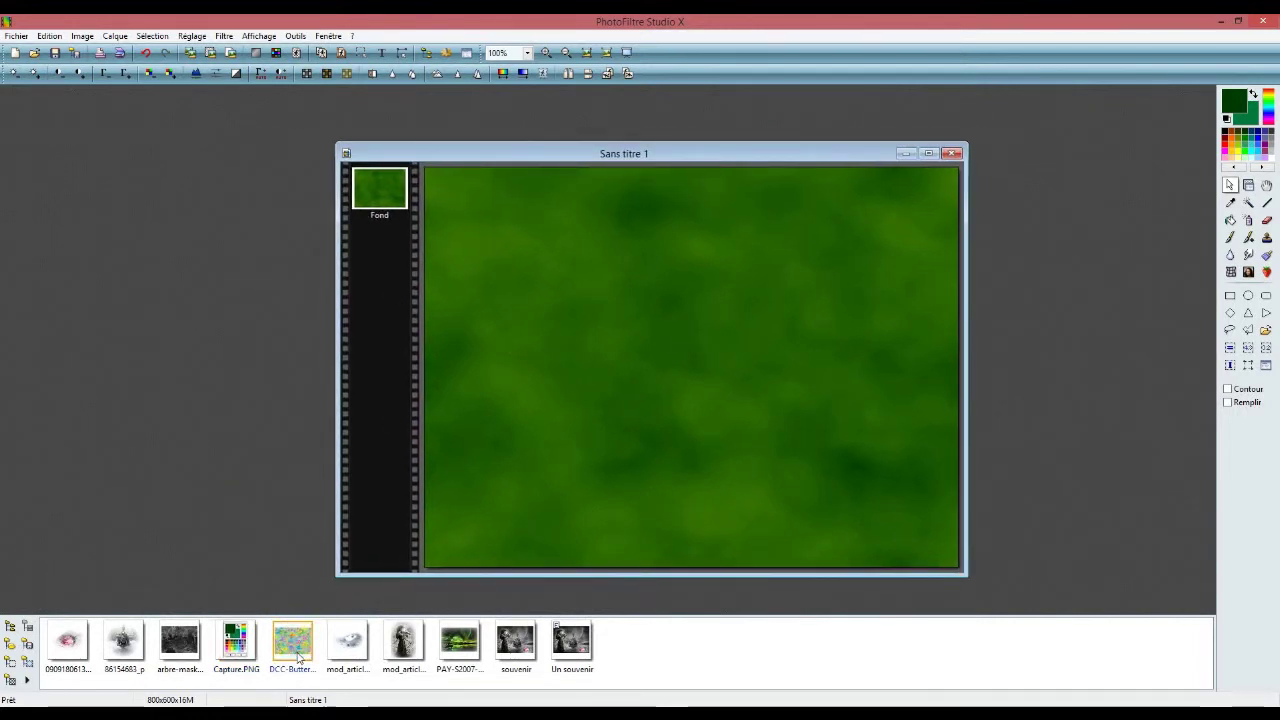
key("ctrl+v")
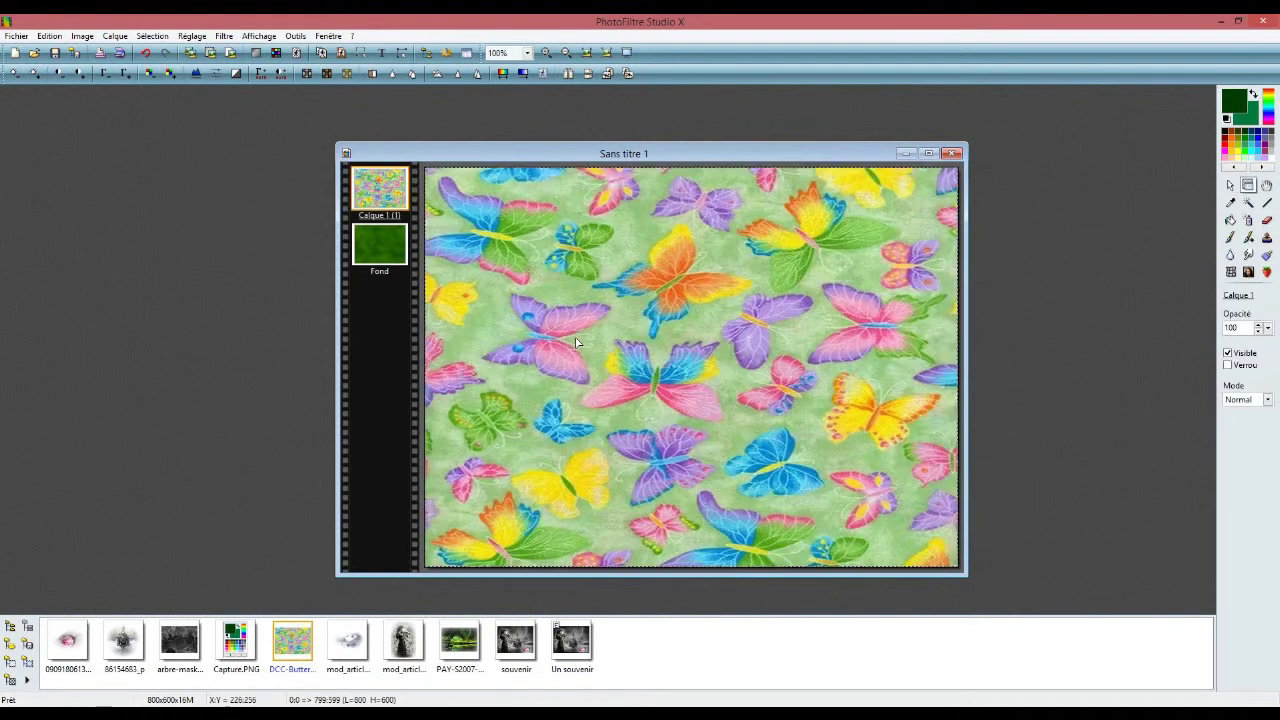
left_click_drag(595, 152, 506, 155)
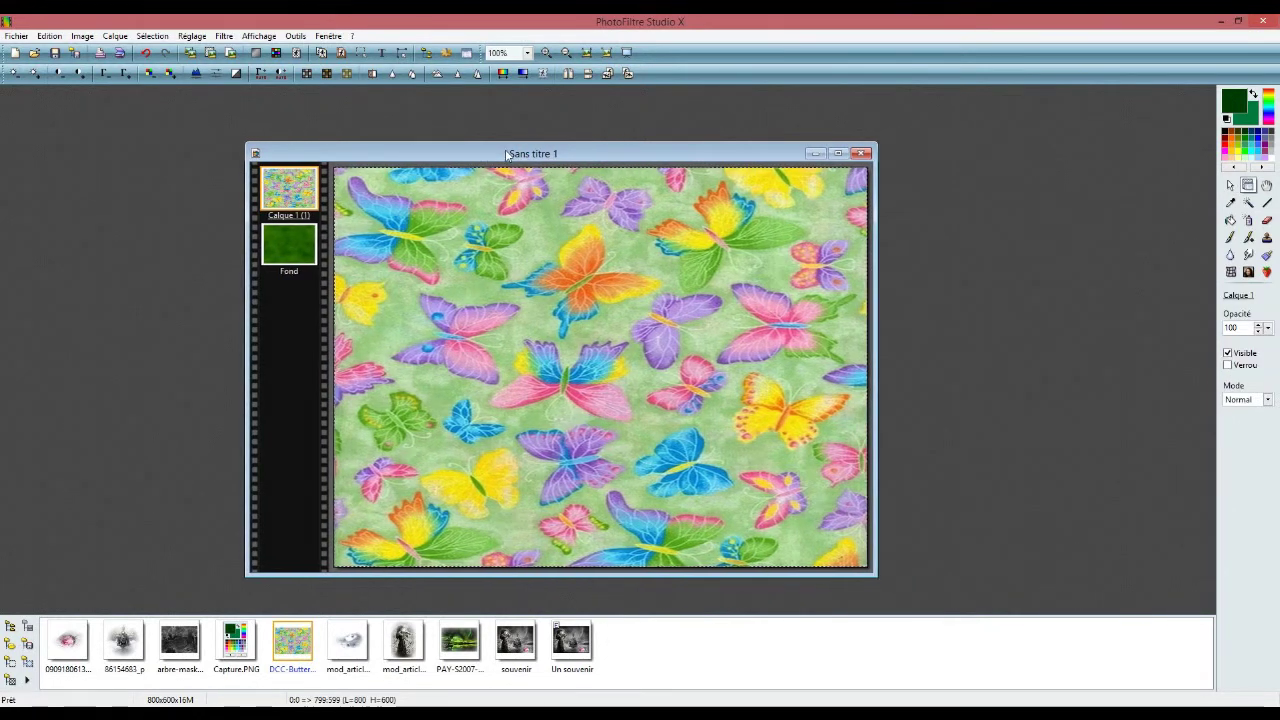
Apply the Redfield Craquelure 3D filter with the Fissures preset to the butterfly layer
left_click(222, 36)
mouse_move(272, 339)
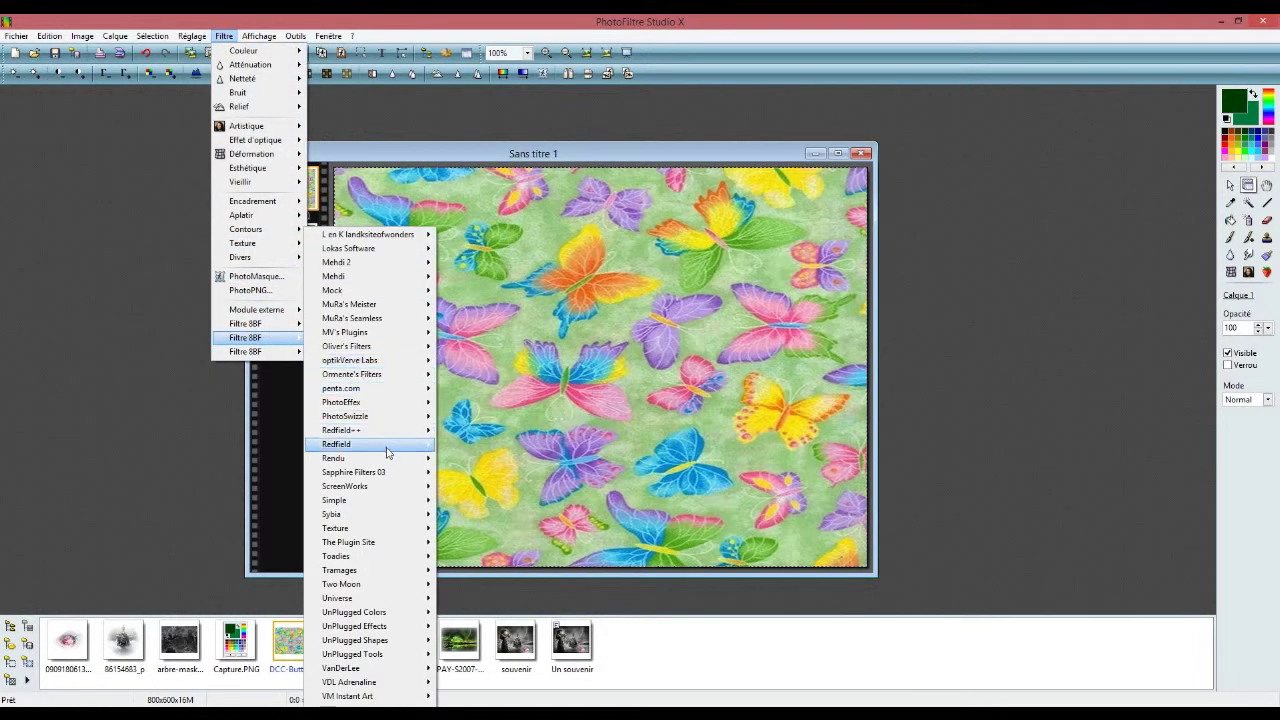
mouse_move(398, 448)
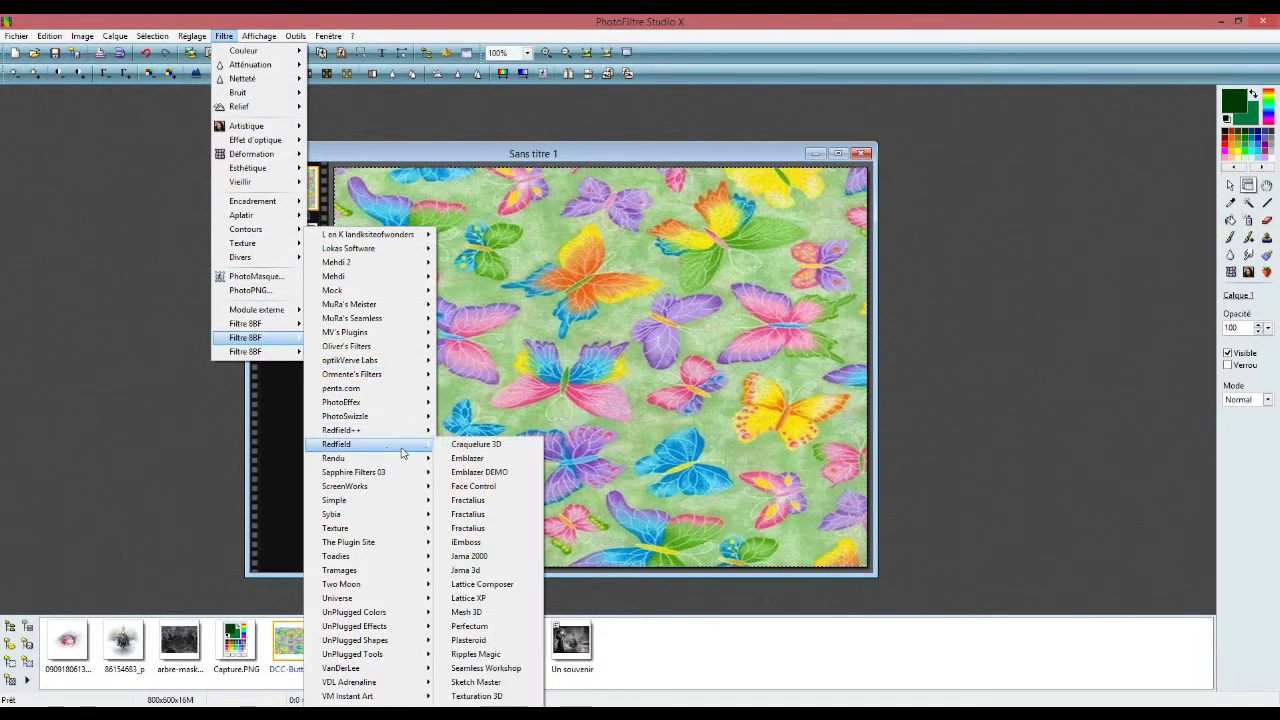
left_click(474, 446)
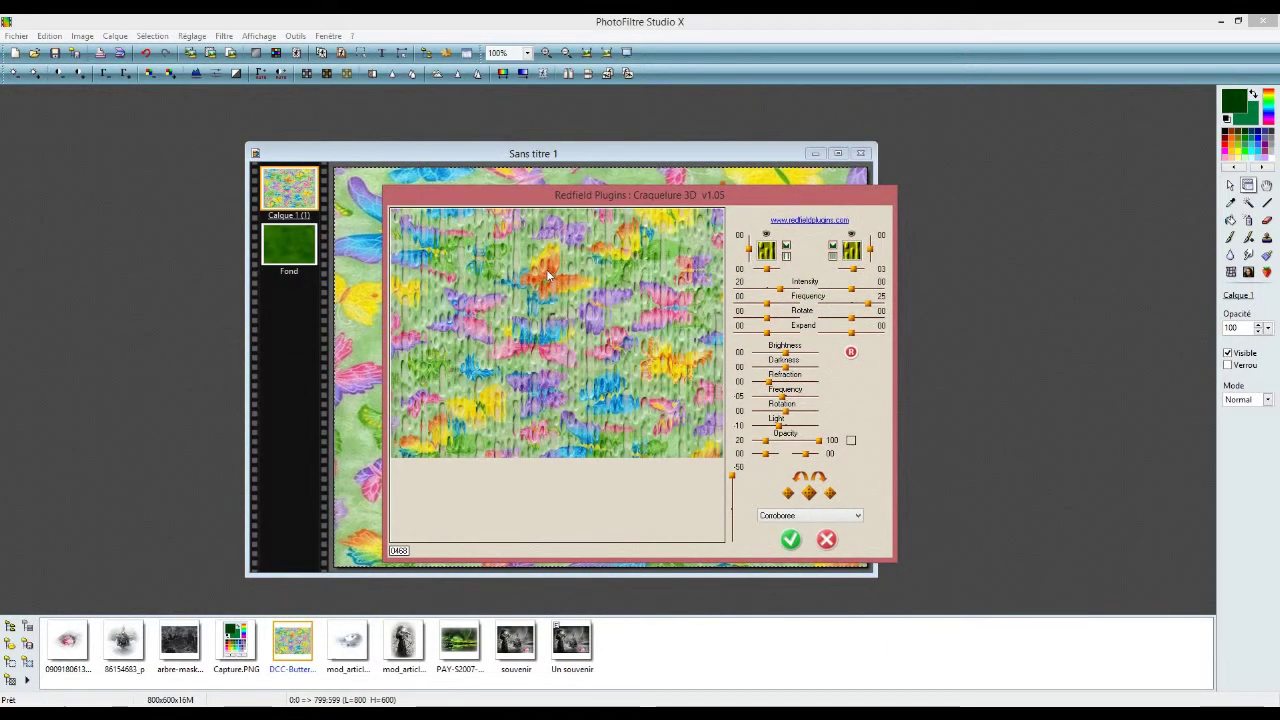
left_click(789, 516)
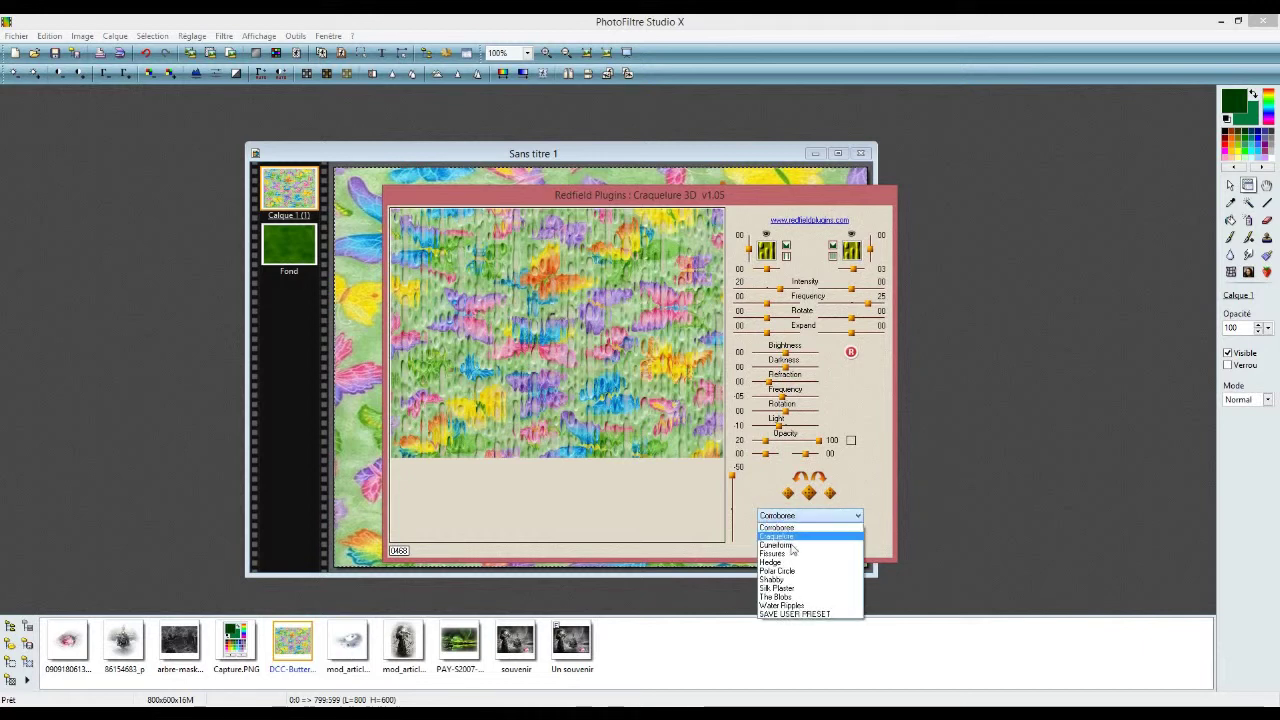
left_click(789, 553)
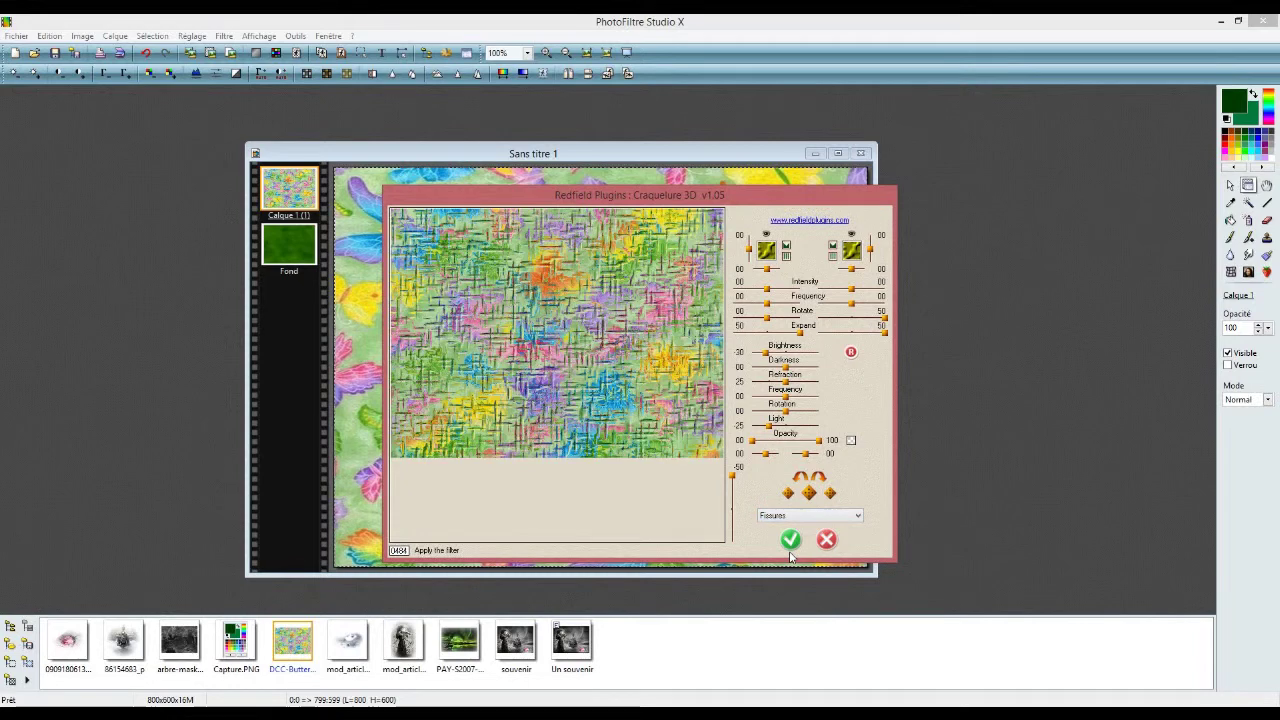
left_click(792, 540)
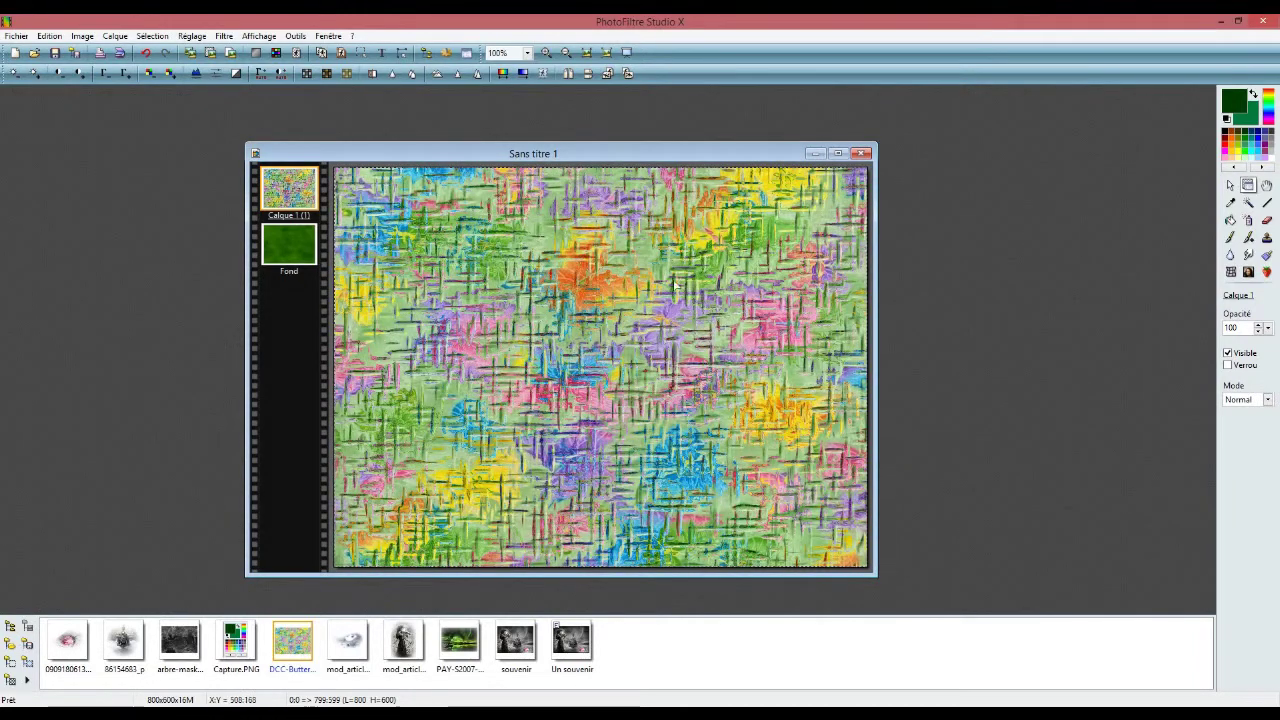
Convert the cracked butterfly layer to greyscale using the Luminosité option
left_click(226, 40)
mouse_move(240, 50)
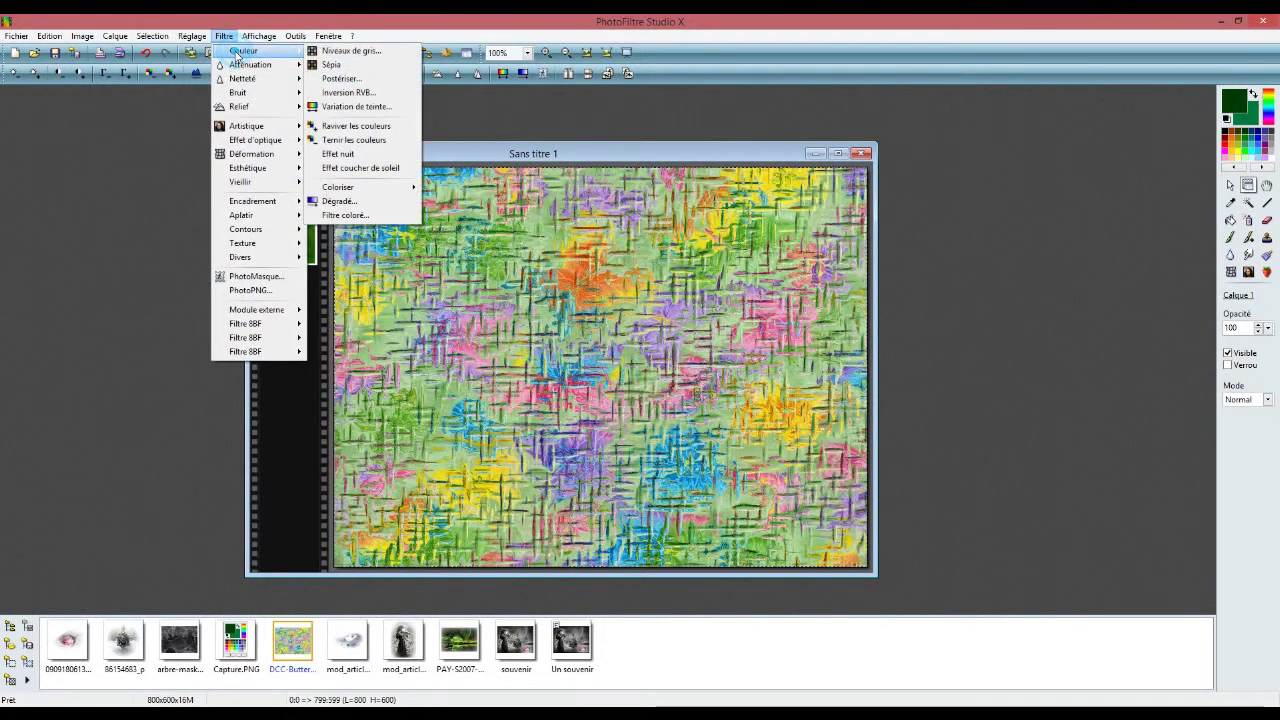
left_click(360, 51)
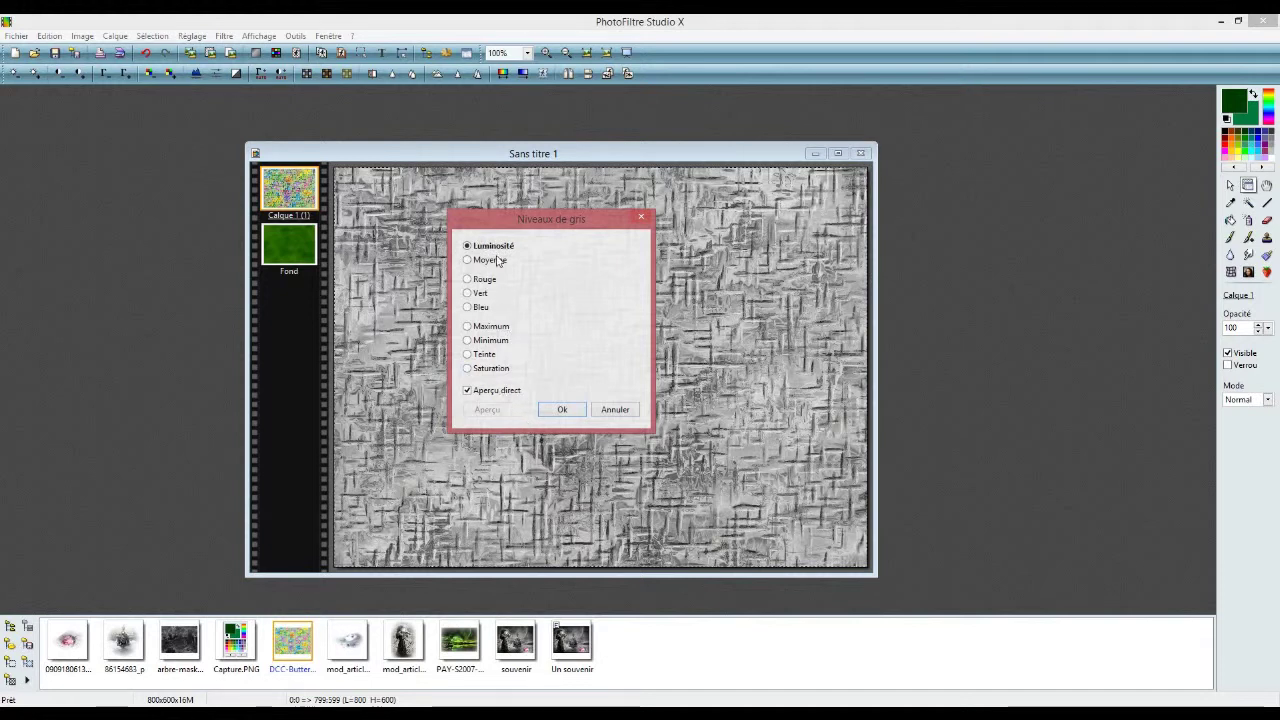
left_click(561, 411)
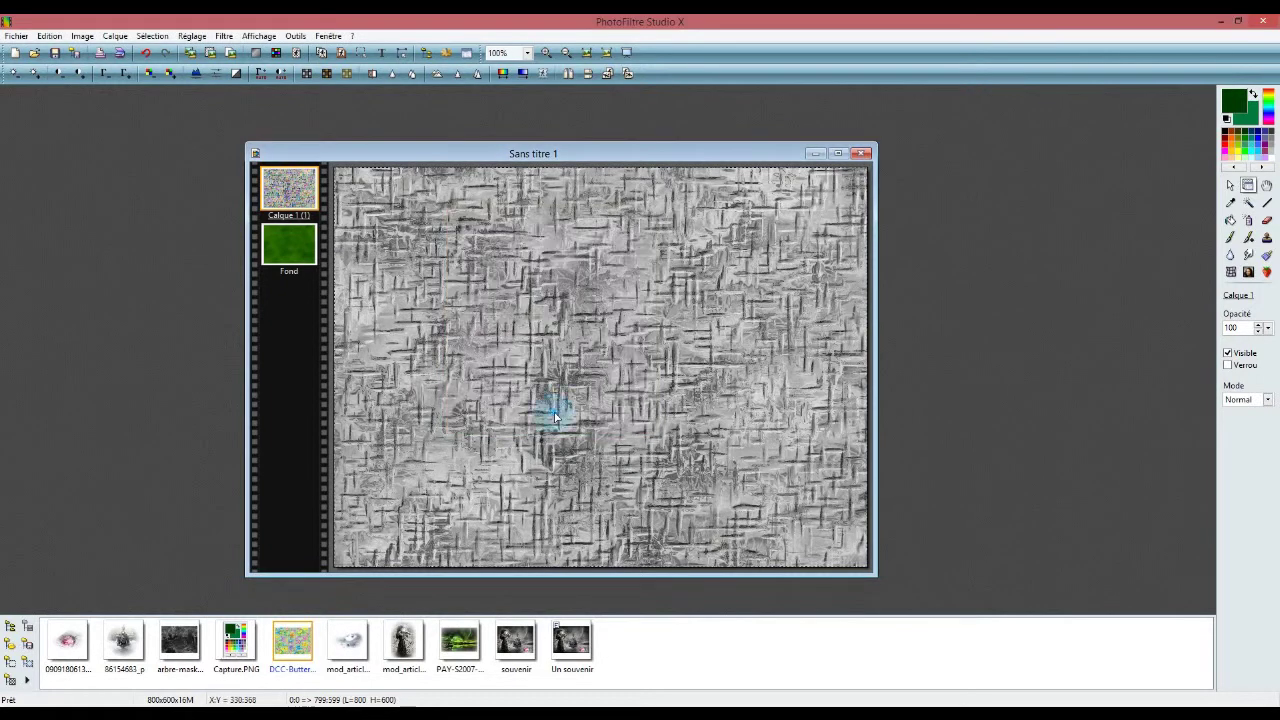
Apply the Redfield Fractalius filter with the Sketch B W 01 preset to the greyscale layer
left_click(224, 36)
mouse_move(245, 340)
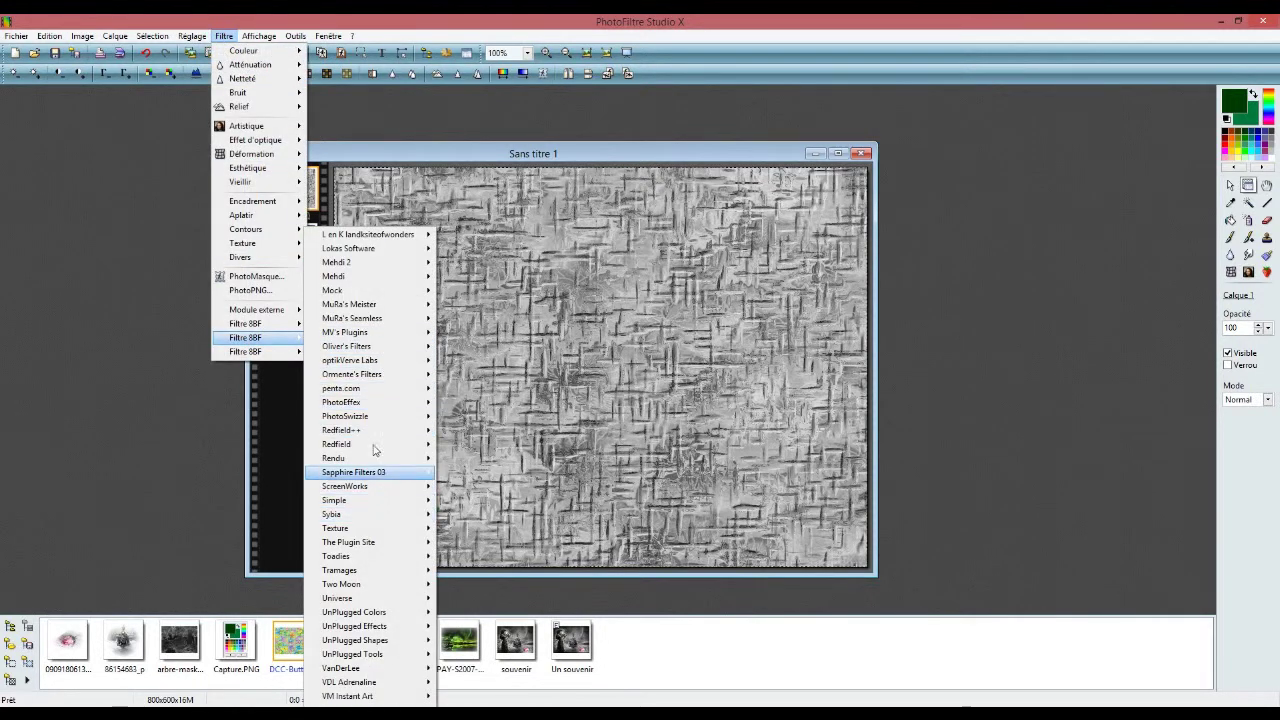
mouse_move(400, 444)
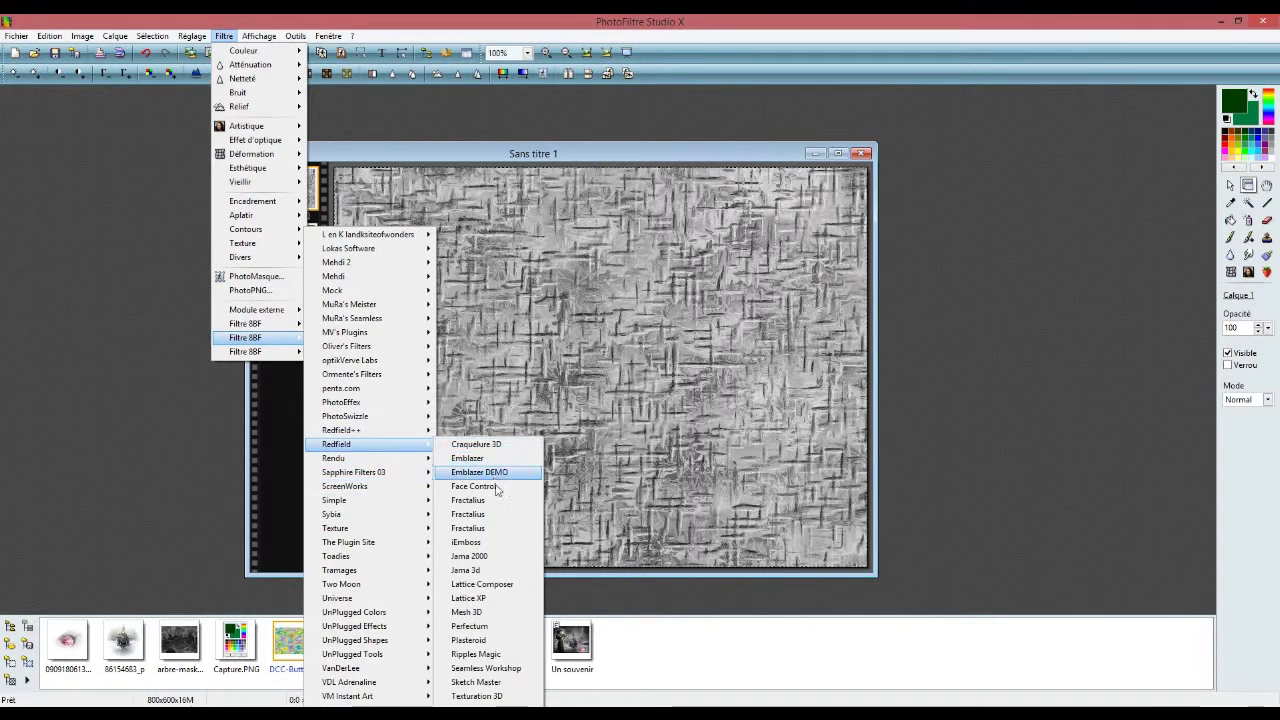
left_click(505, 528)
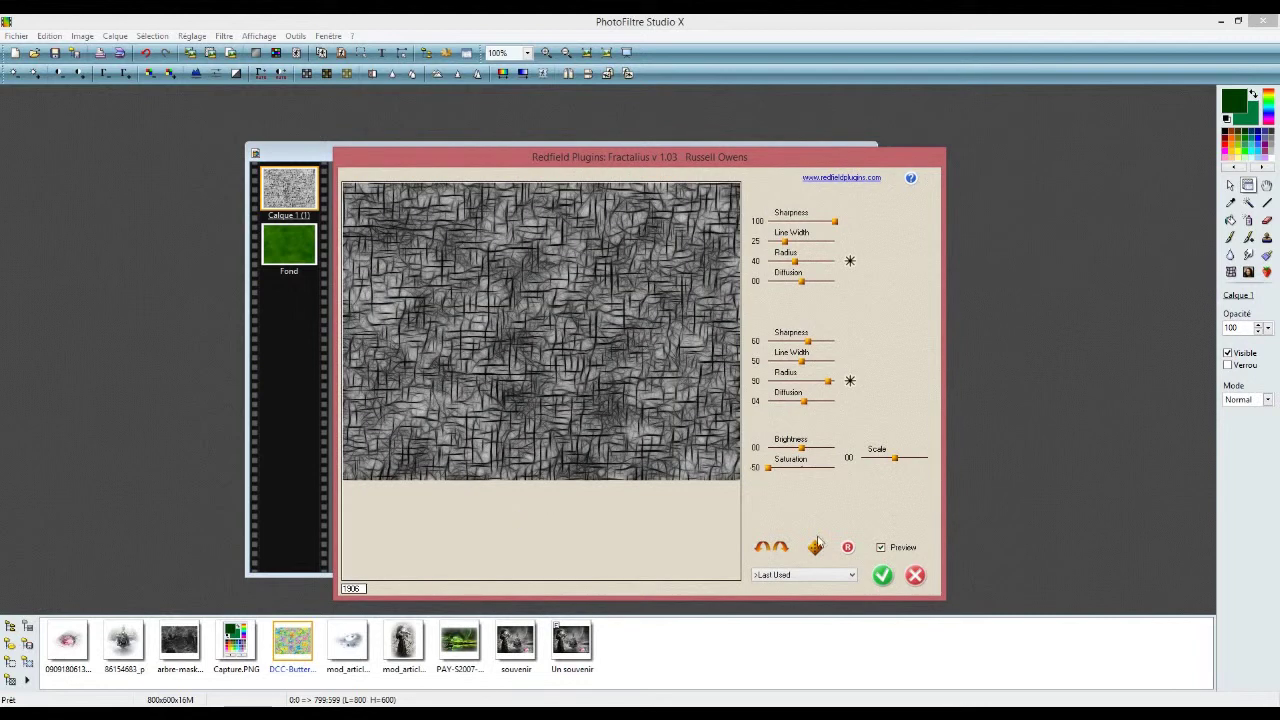
left_click(822, 577)
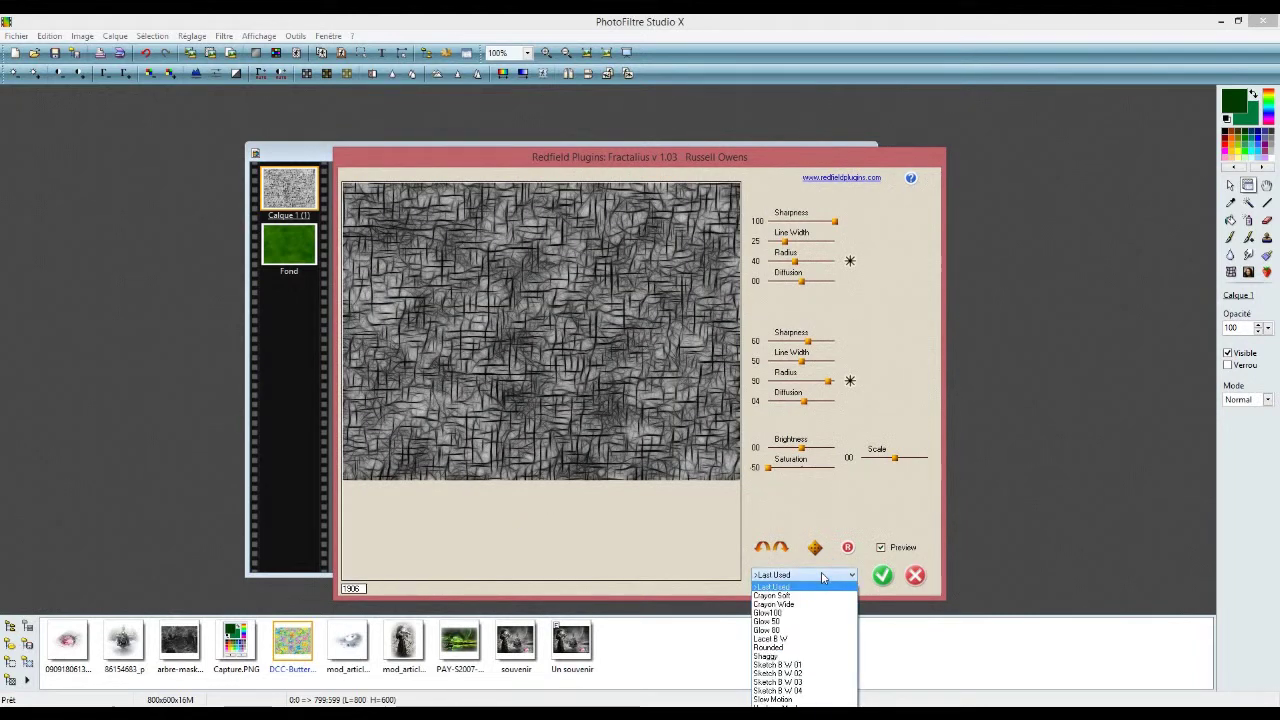
left_click(806, 665)
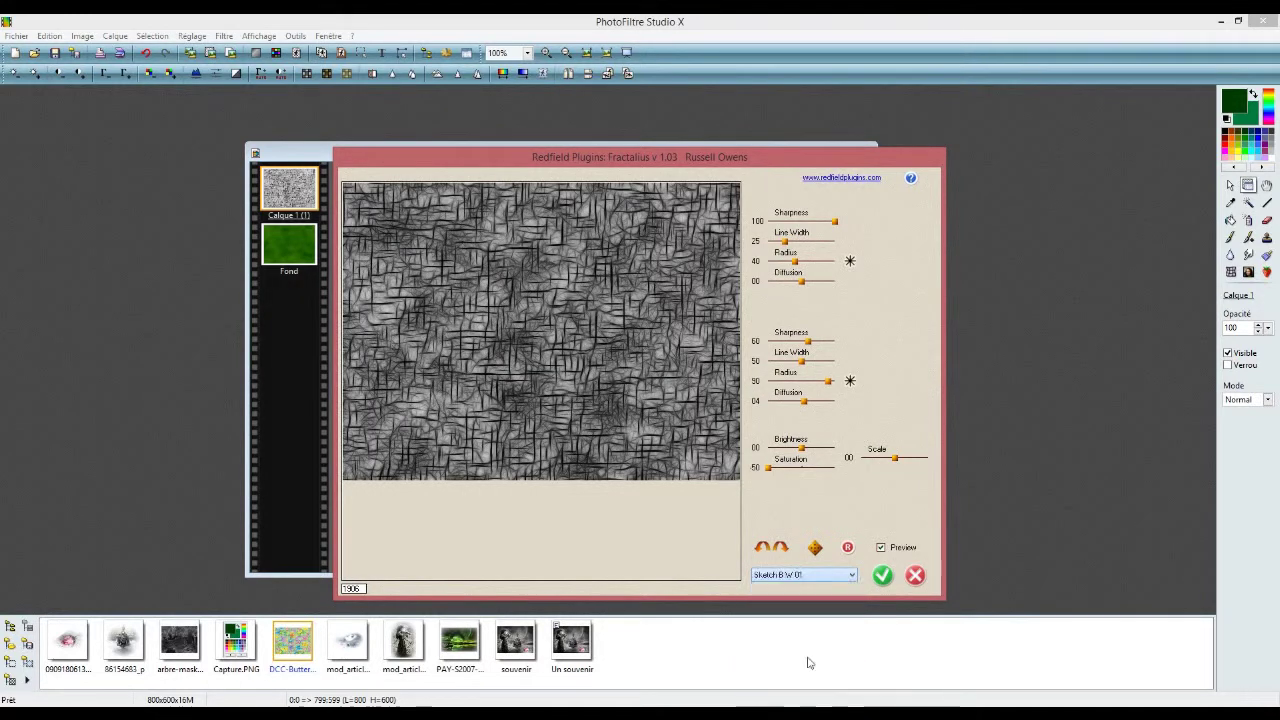
left_click(880, 576)
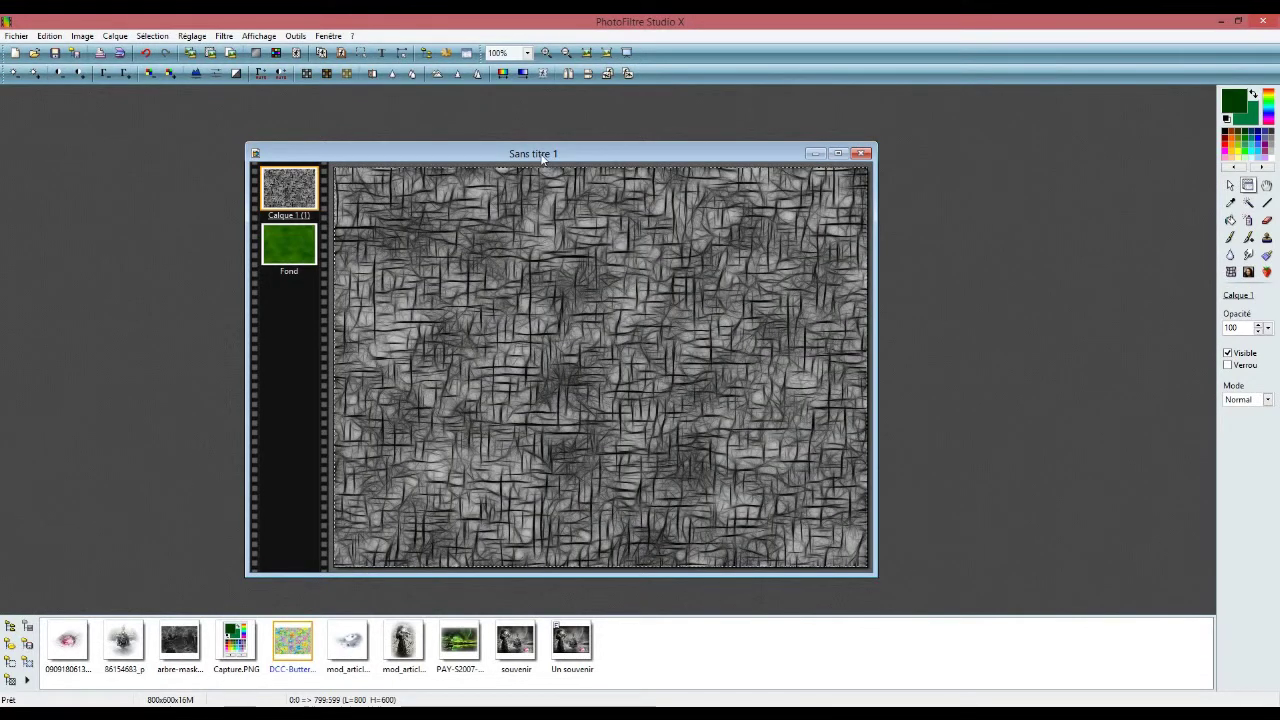
left_click_drag(544, 158, 537, 157)
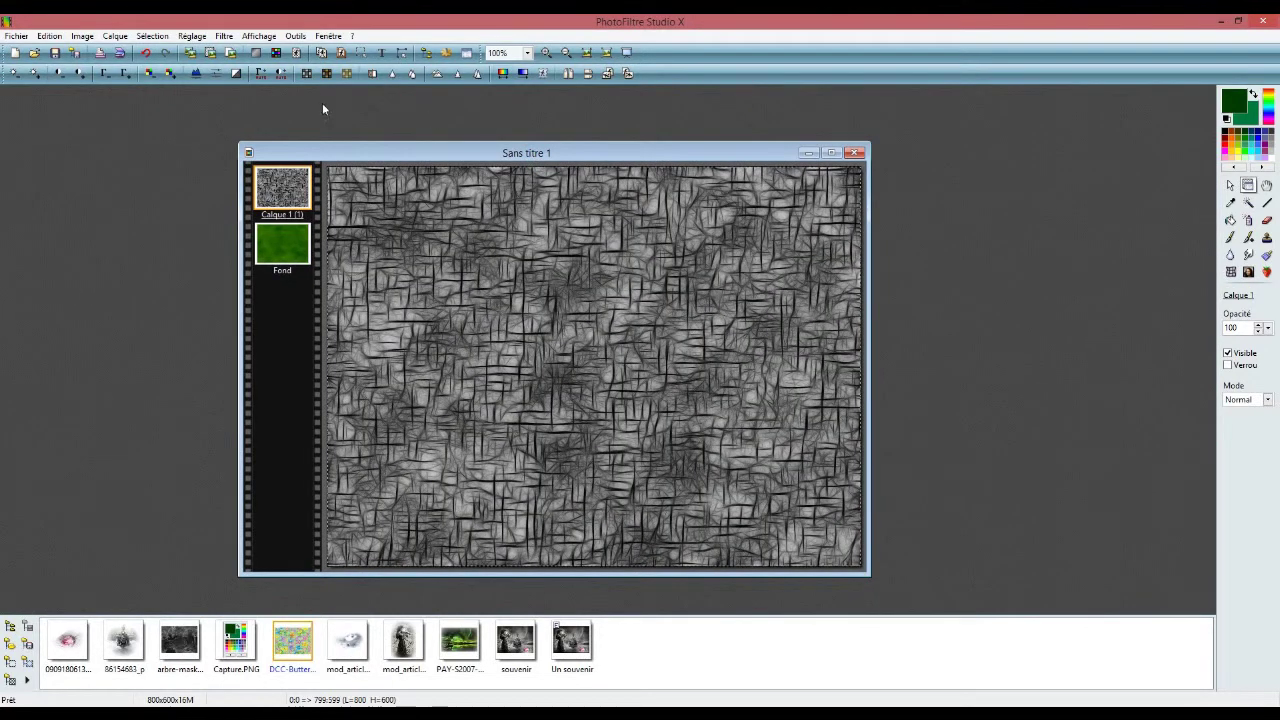
Apply a PhotoMasque to the greyscale layer using arbre-mask_56.jpg in Motif mode at 100 opacity, with Texture17 as the fill pattern
left_click(224, 37)
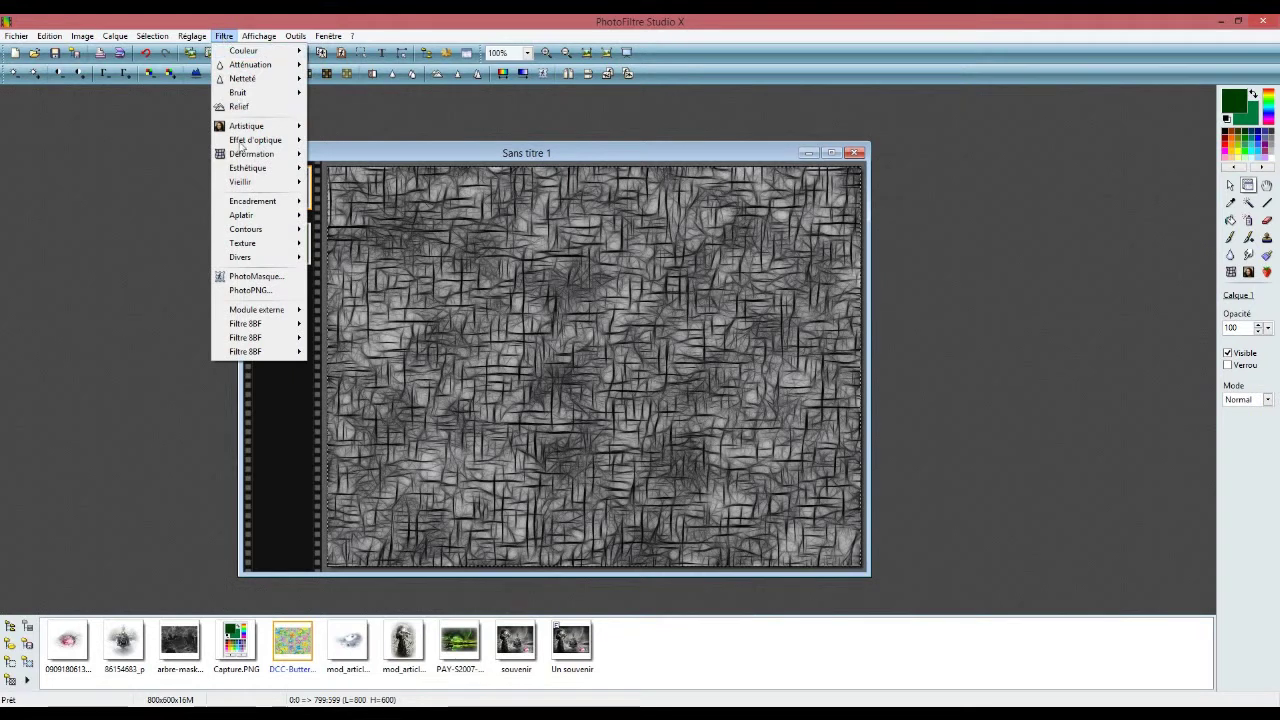
left_click(255, 276)
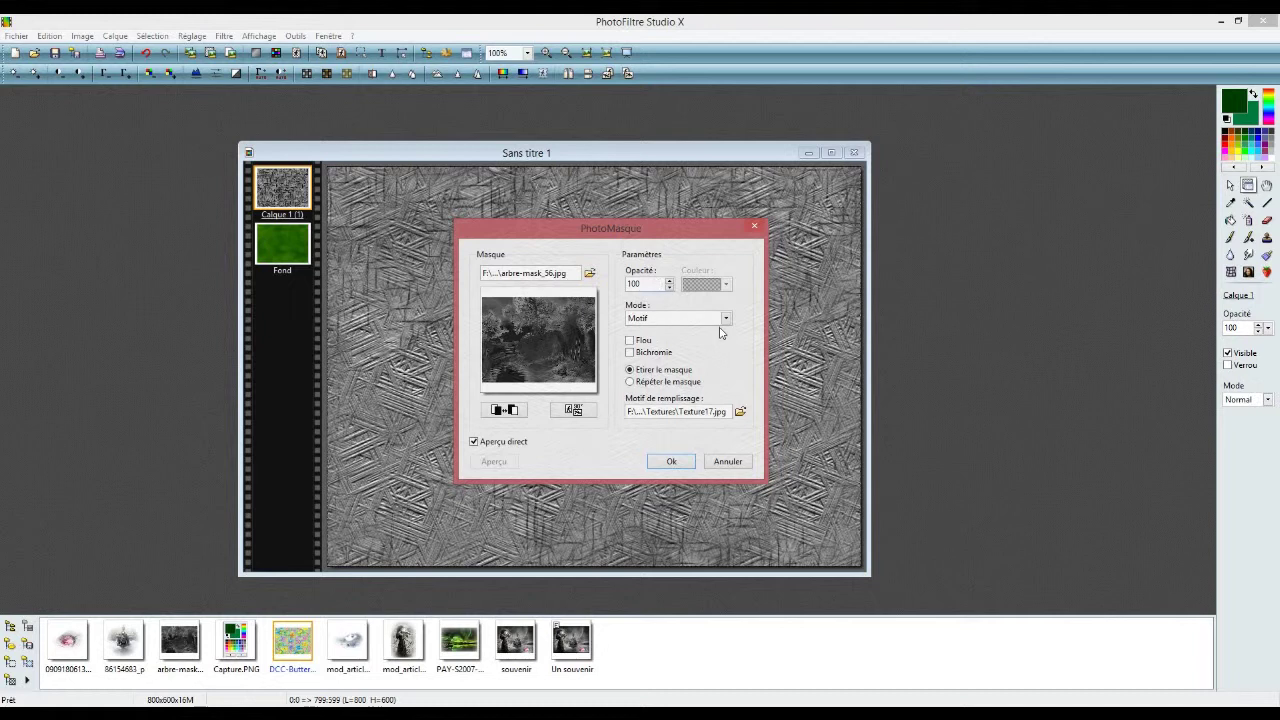
left_click(741, 413)
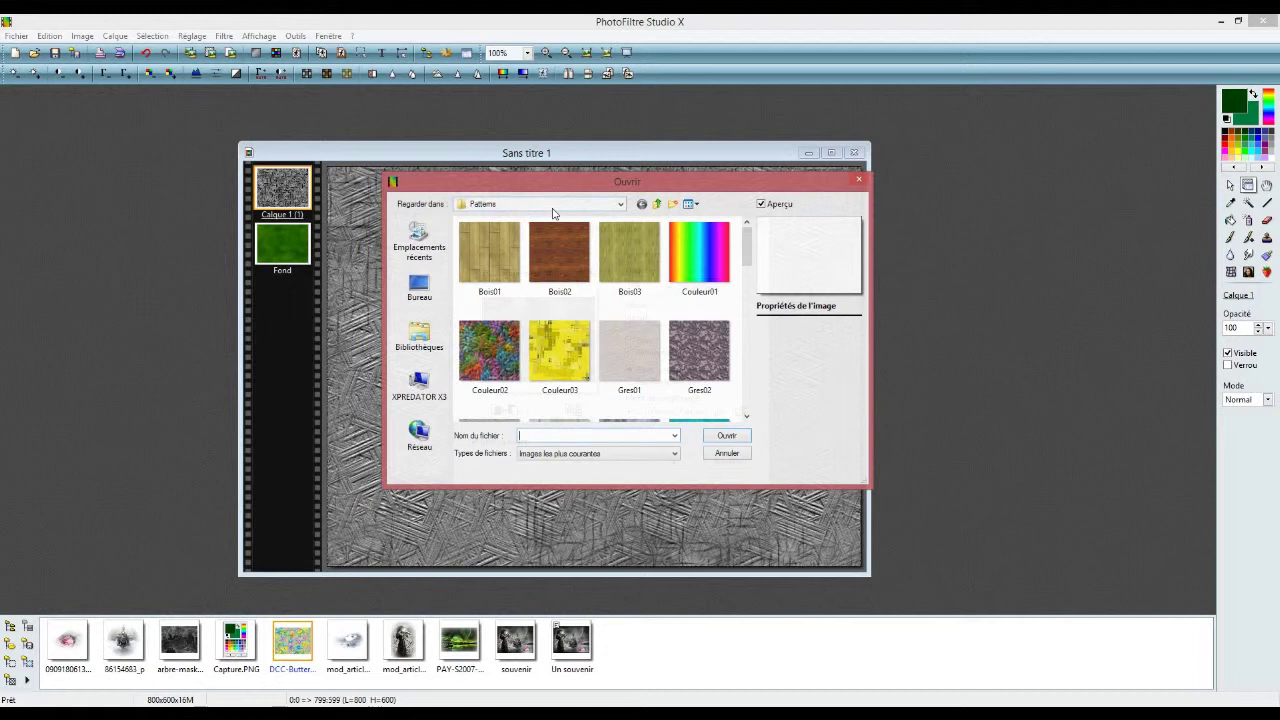
left_click(620, 206)
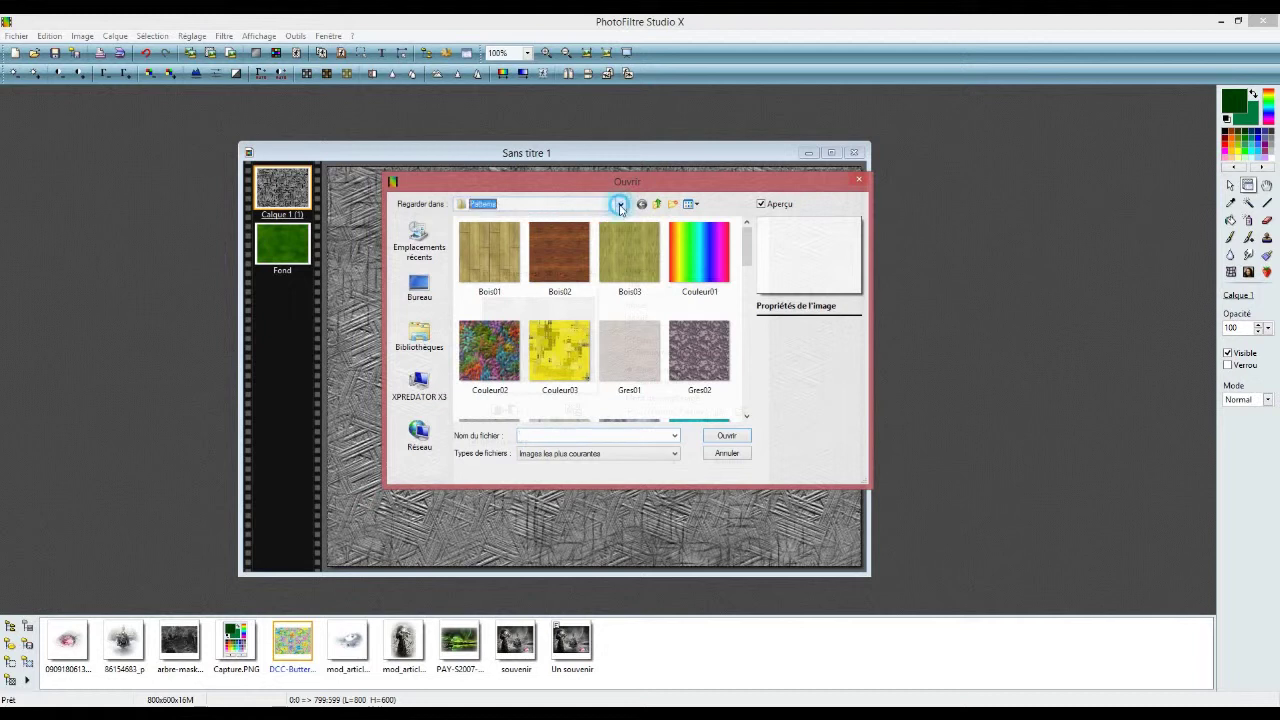
left_click(620, 206)
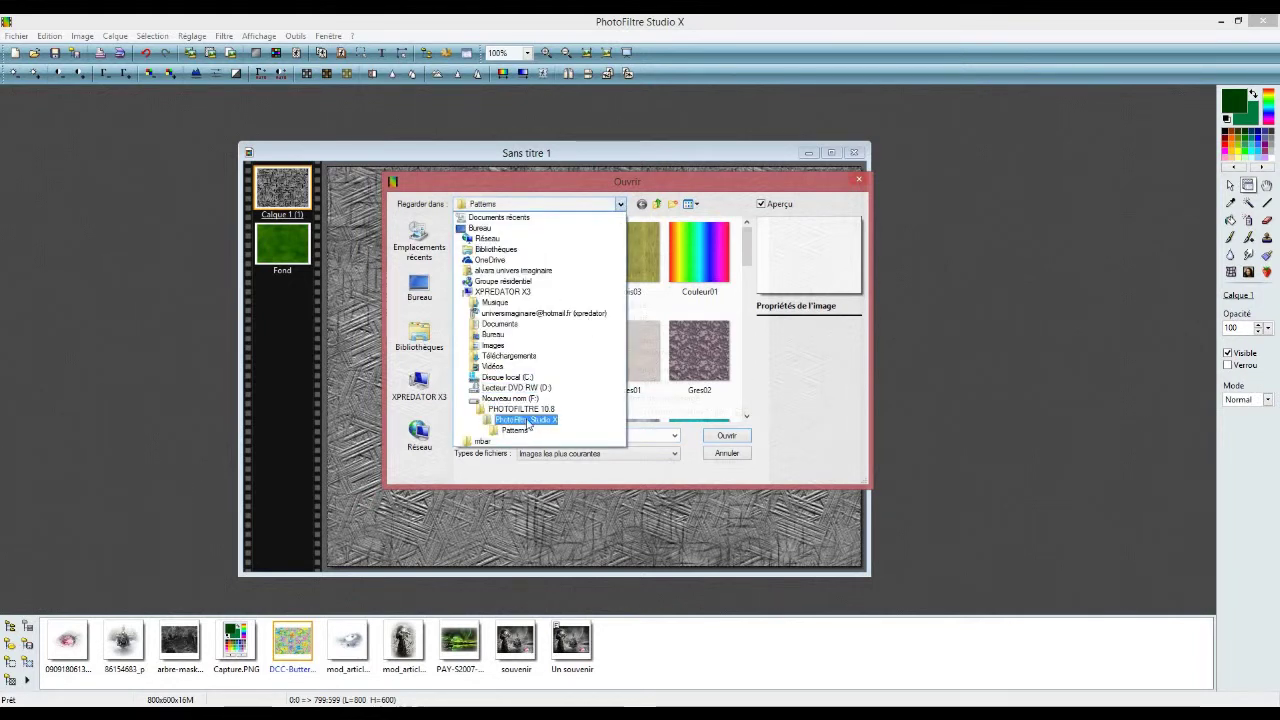
left_click(544, 422)
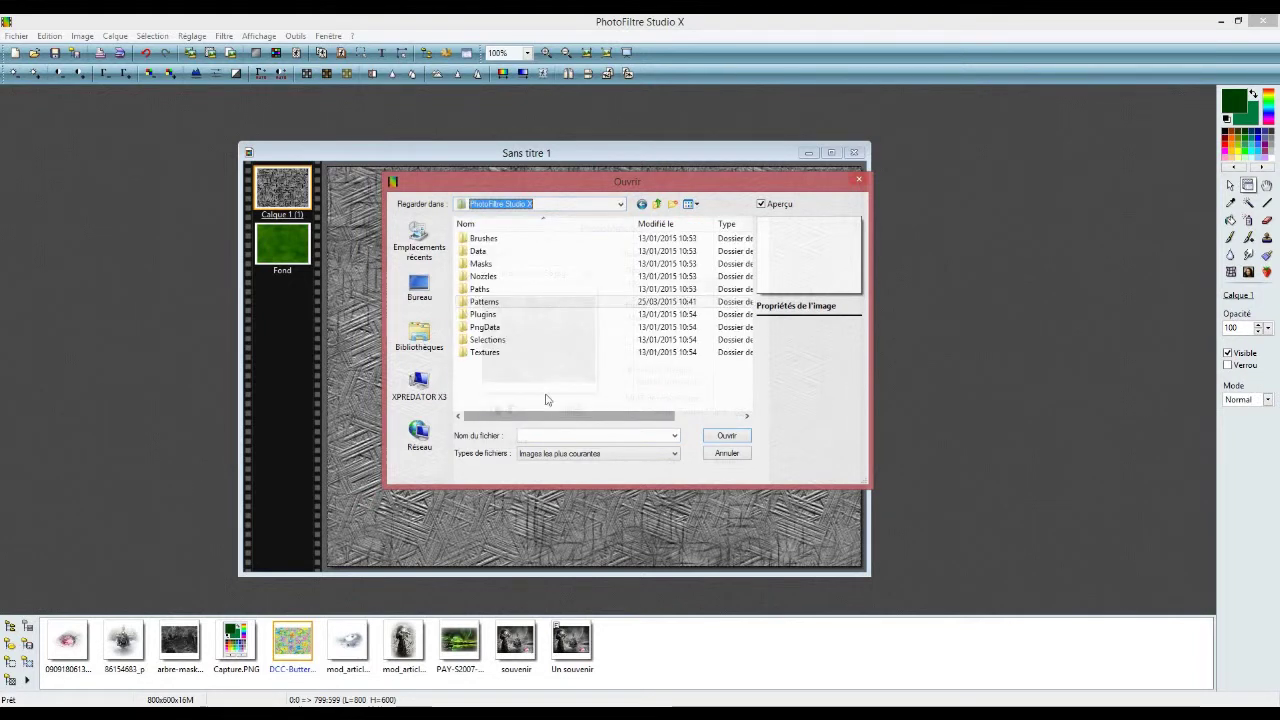
left_click(484, 353)
double_click(484, 353)
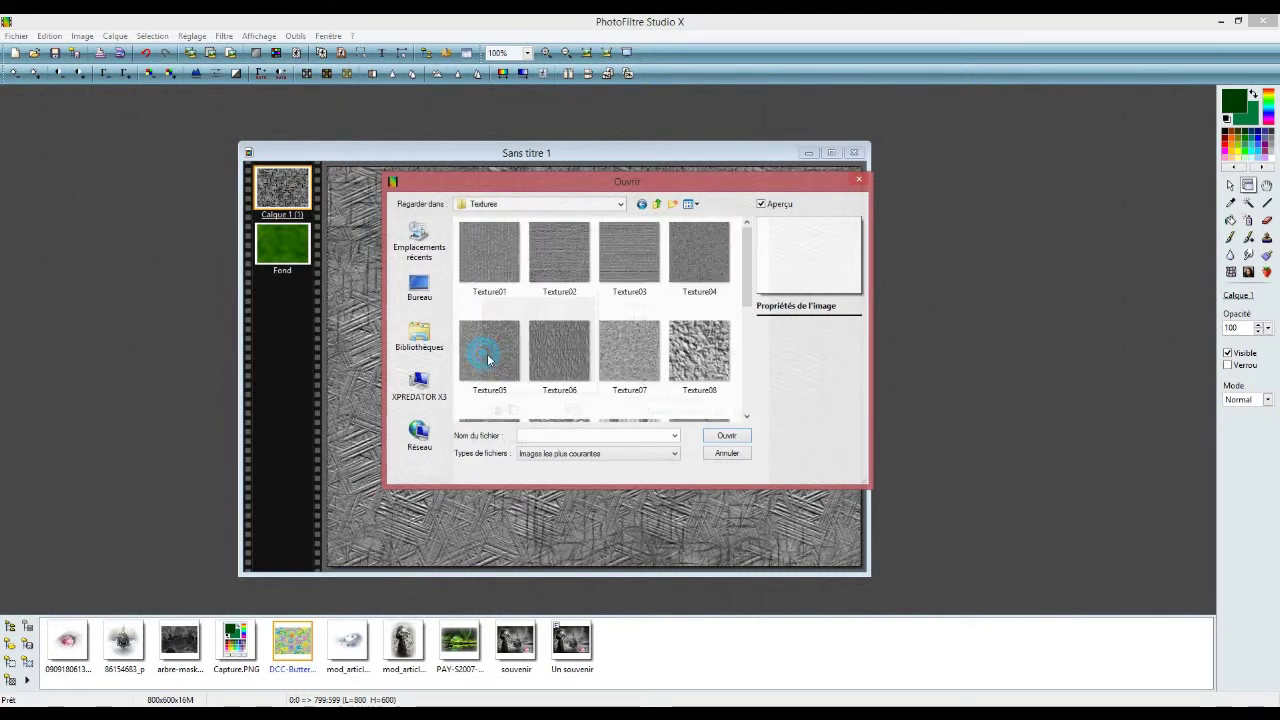
scroll(672, 272, "down", 5)
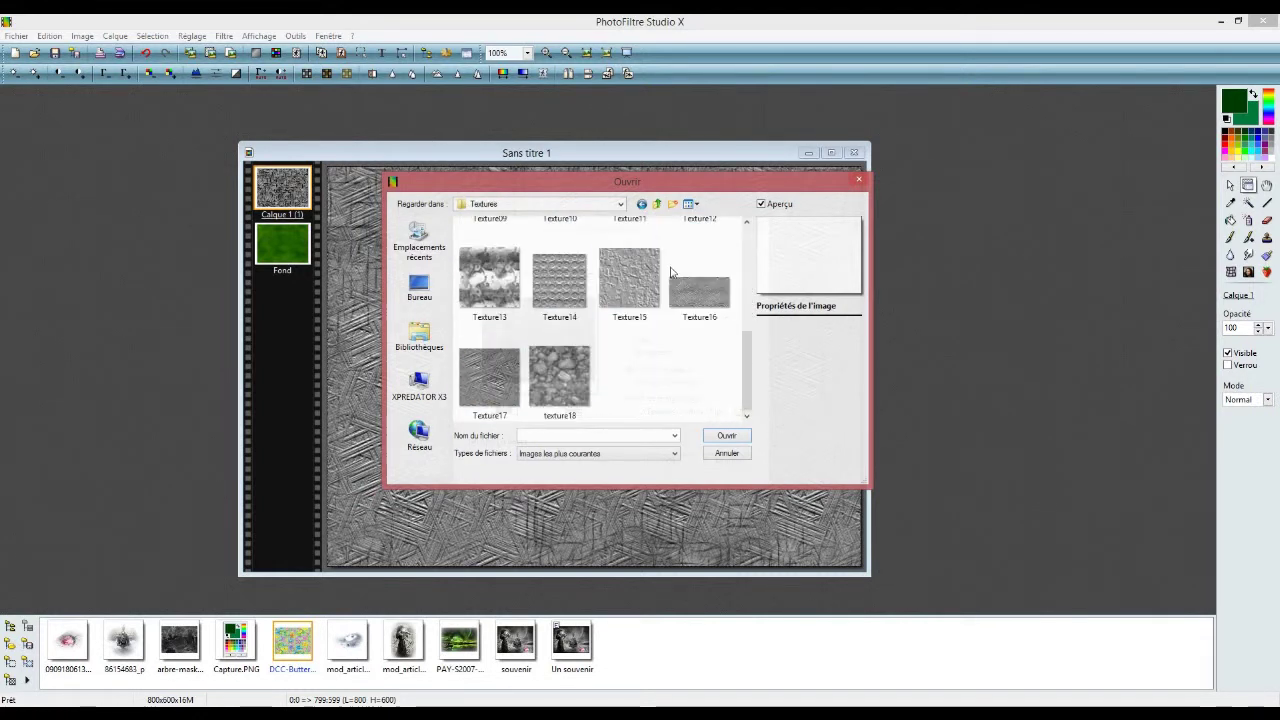
left_click(500, 380)
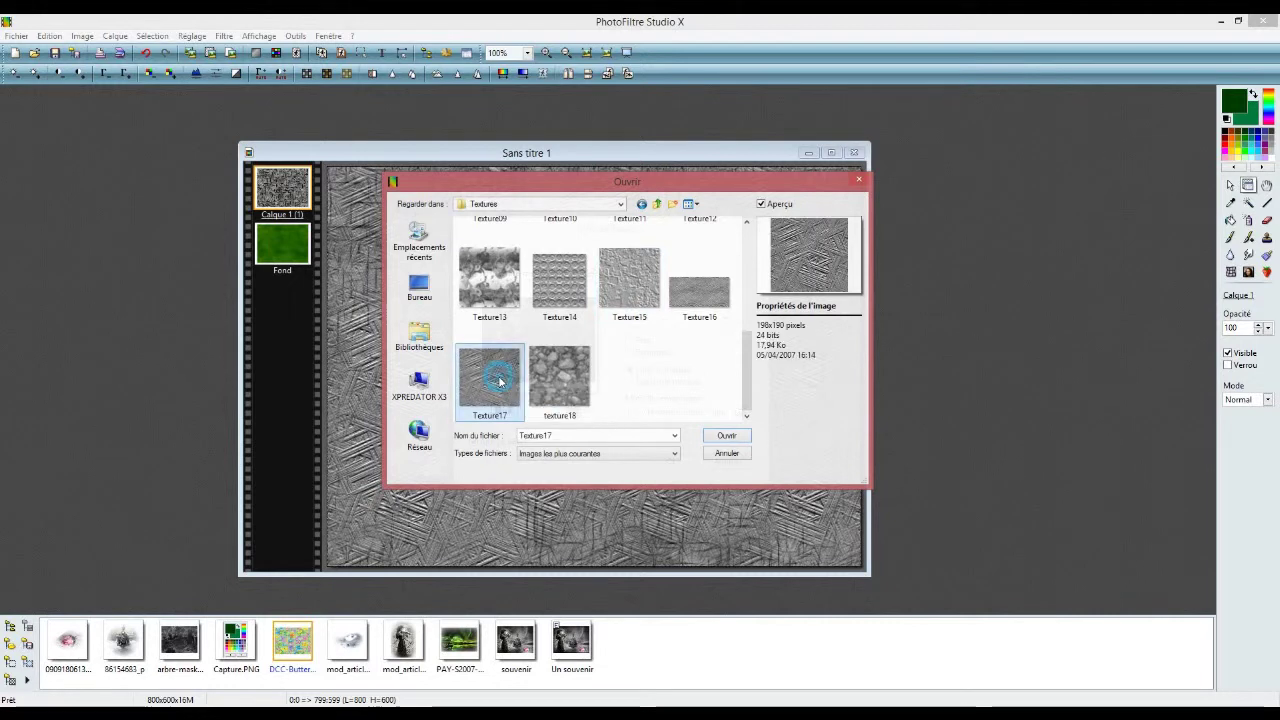
left_click(727, 437)
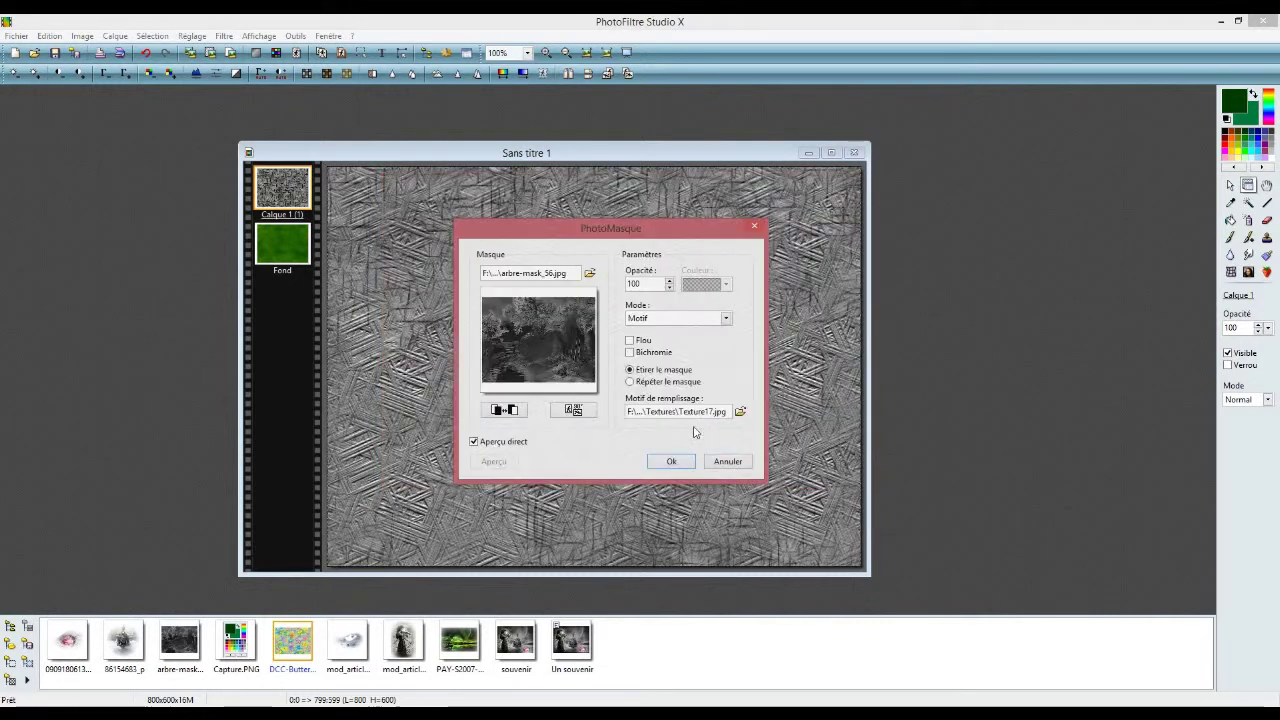
left_click(677, 463)
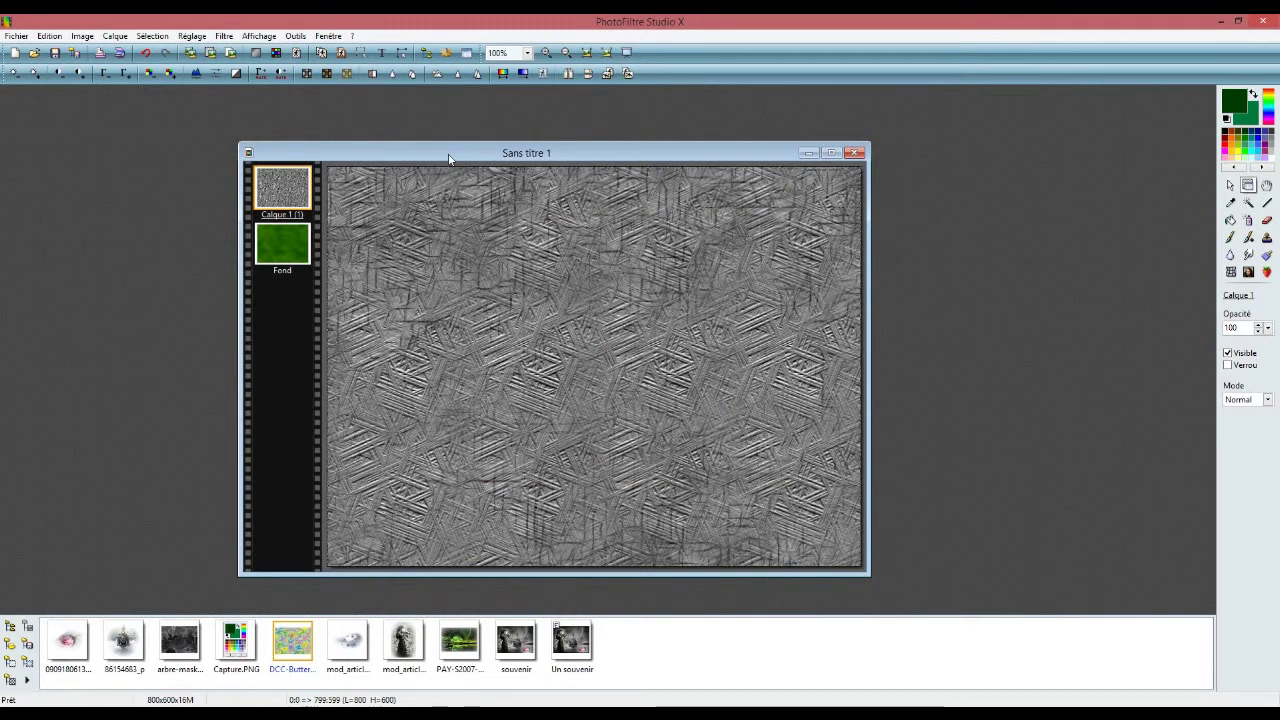
Set the textured greyscale layer's blend mode to Produit over the green background
left_click_drag(449, 158, 452, 154)
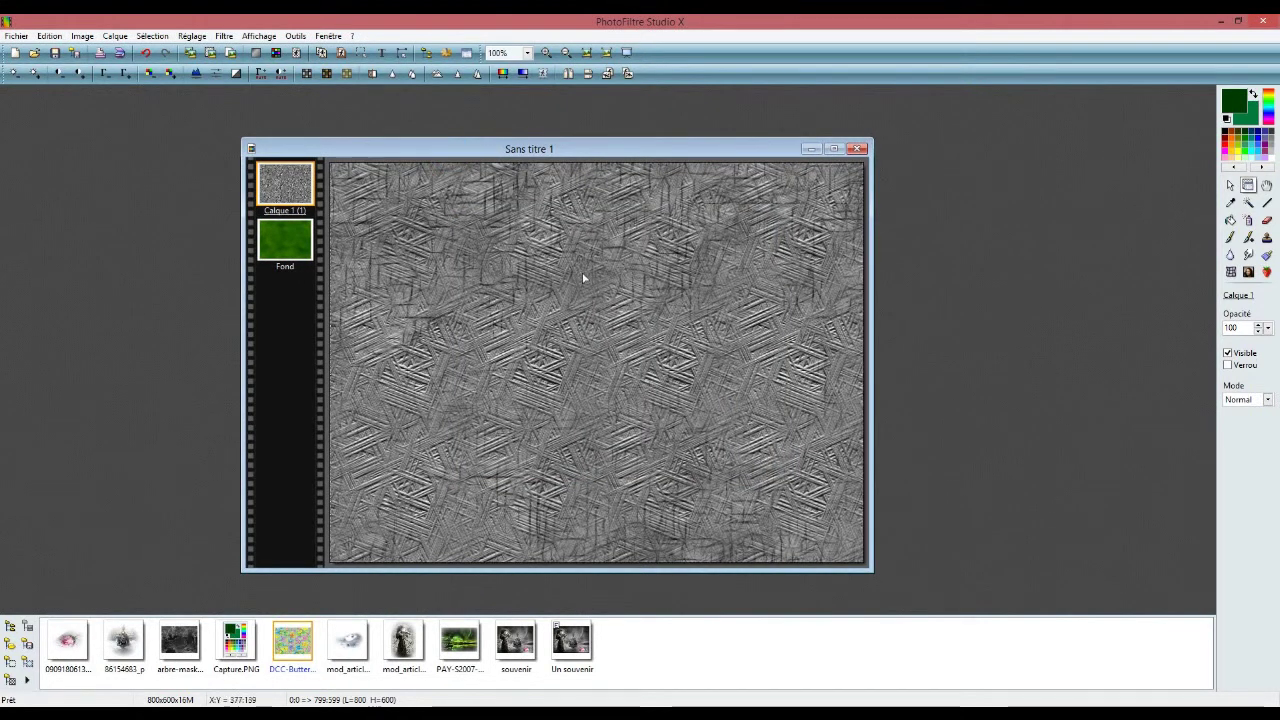
left_click(1247, 400)
left_click(1237, 499)
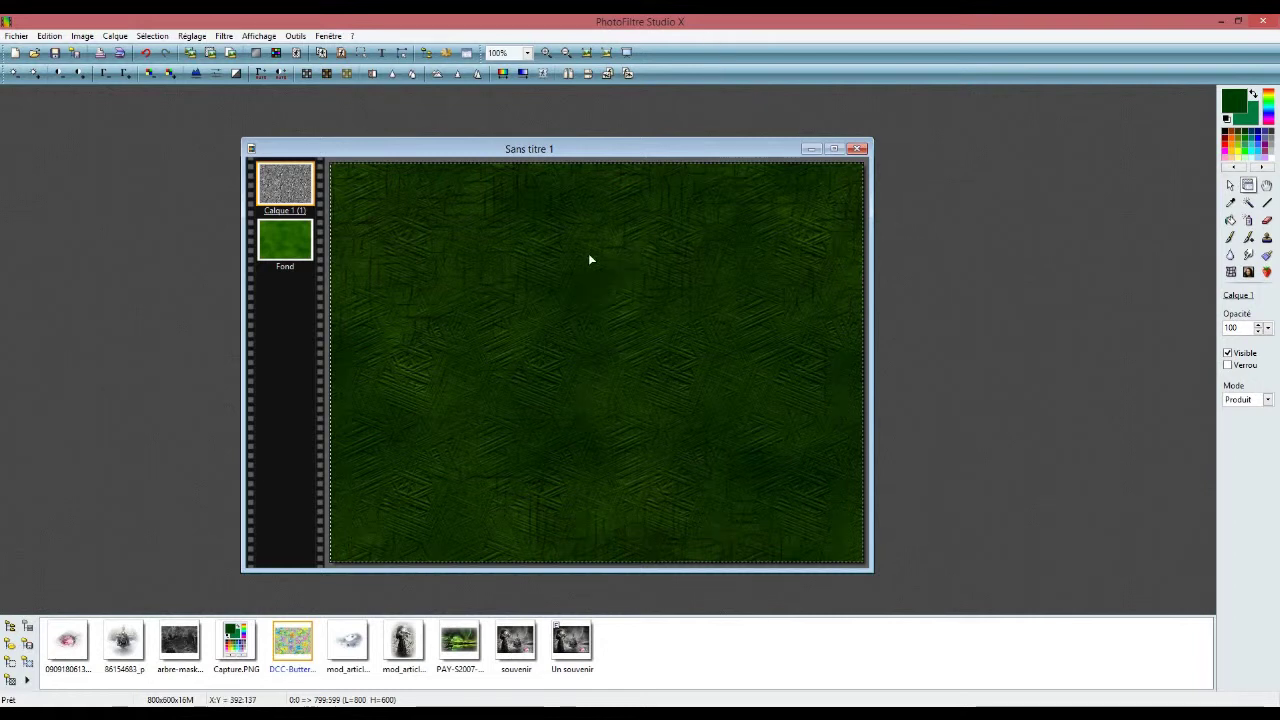
Paste the PAY-S2007 aurora image as a new layer and set its manual position to X -19, Y -11
left_click(470, 651)
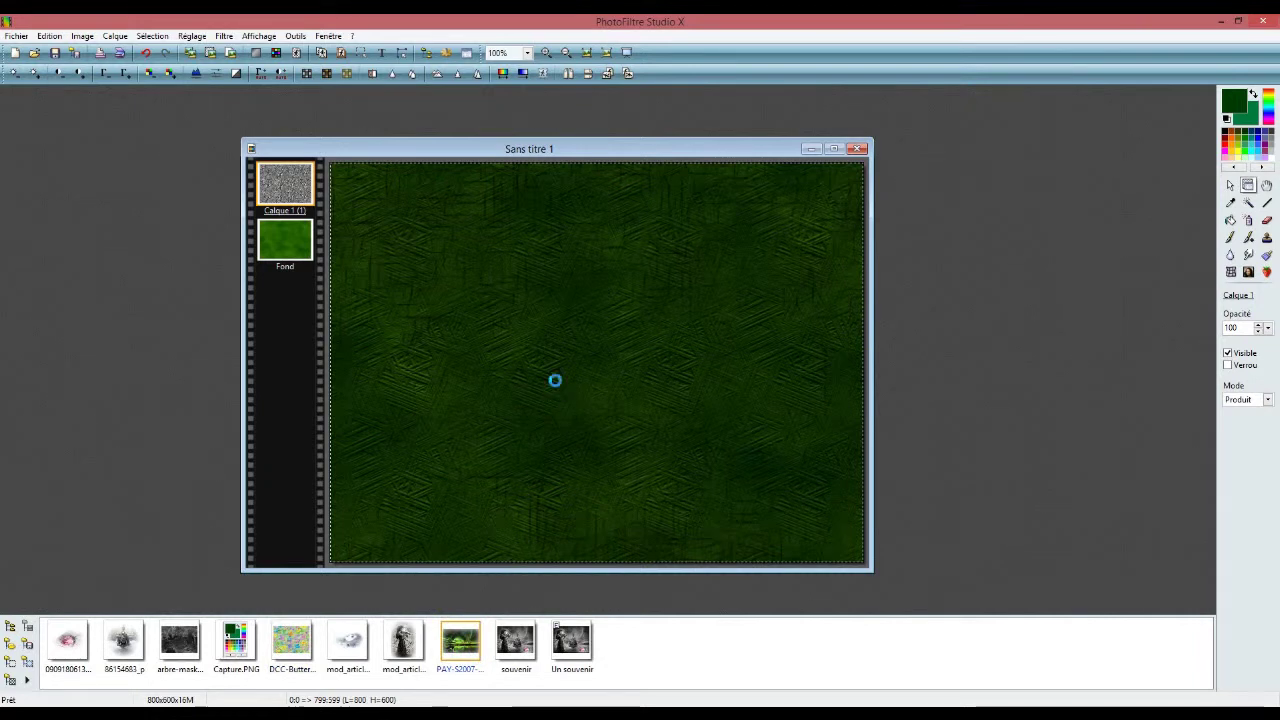
key("ctrl+v")
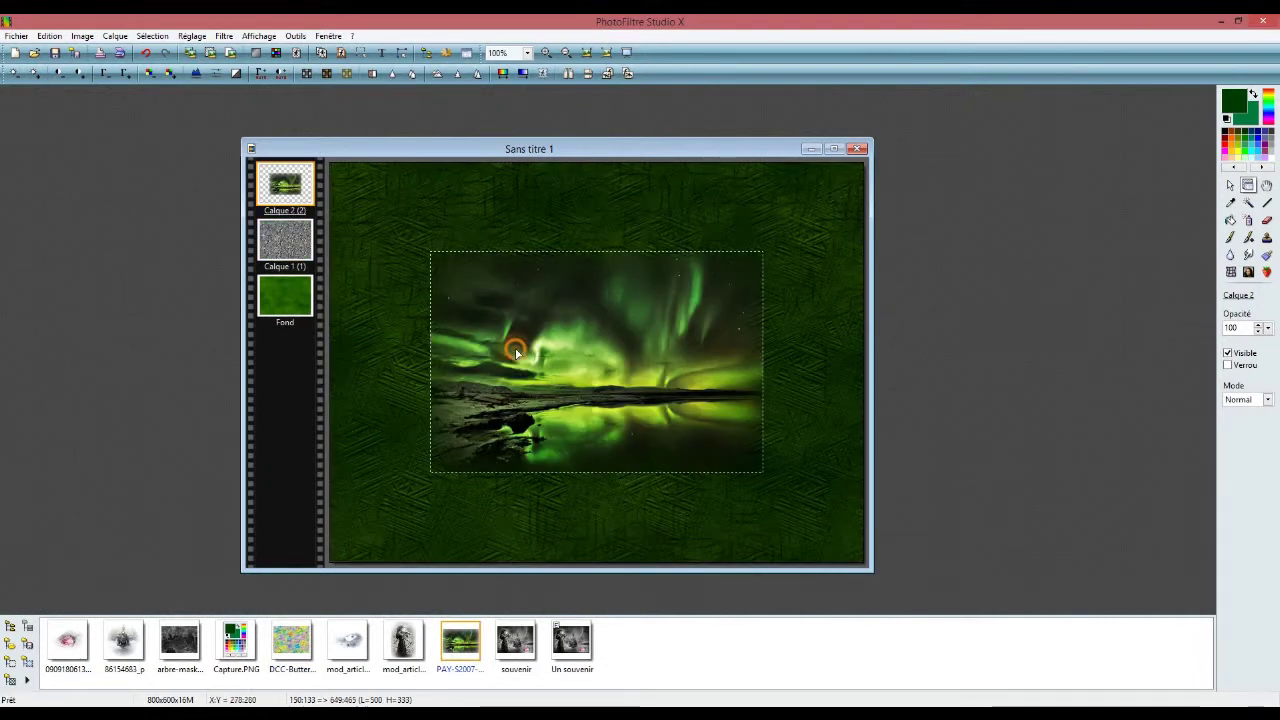
right_click(516, 351)
left_click(571, 421)
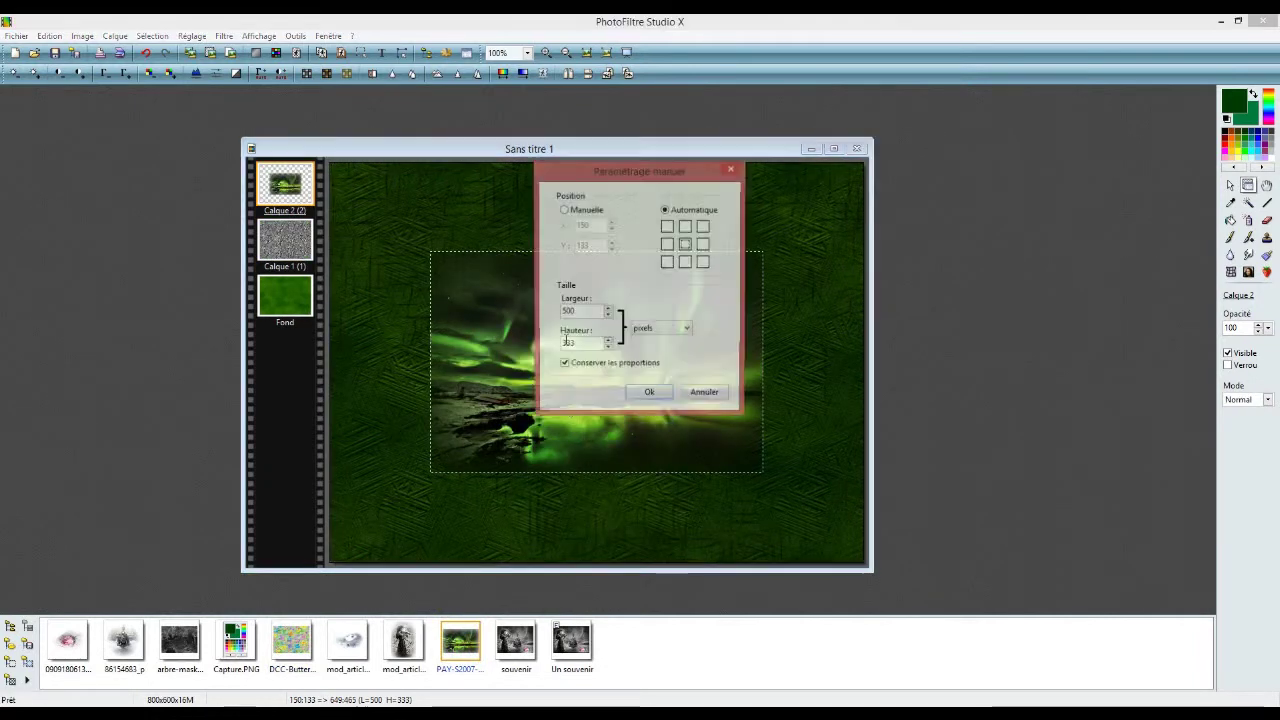
left_click(564, 210)
double_click(580, 226)
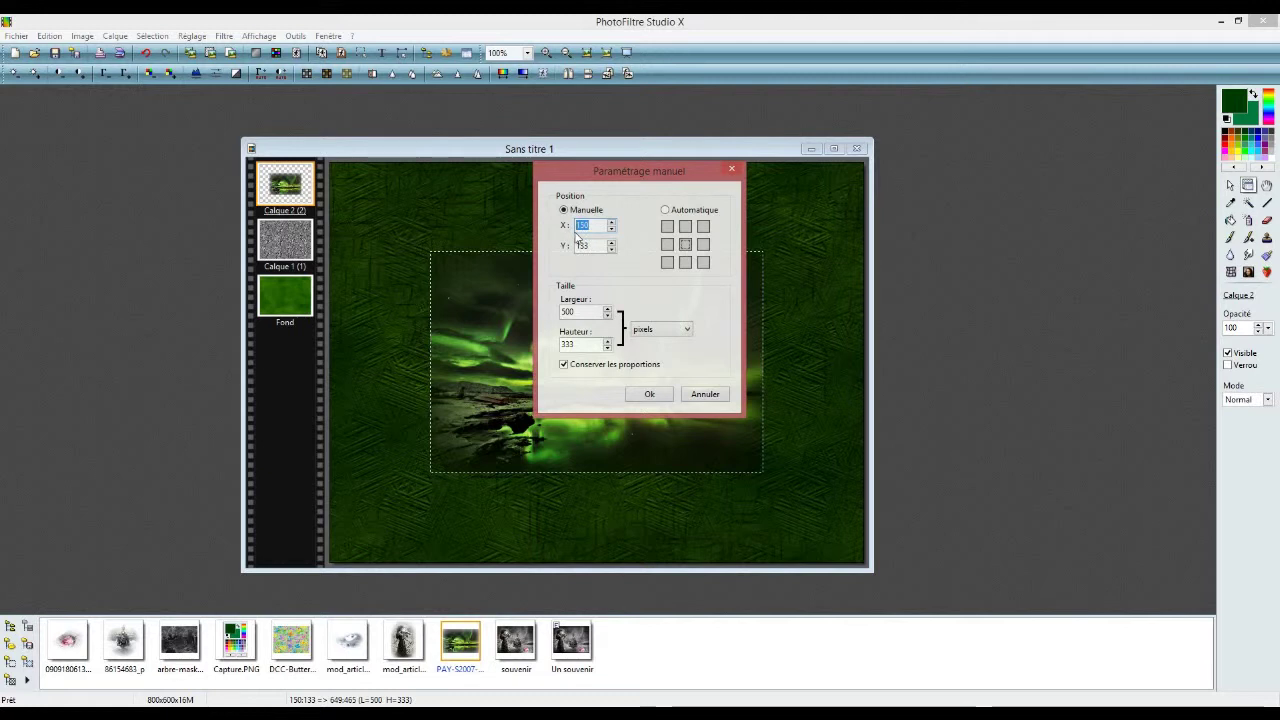
type("1")
left_click_drag(594, 253, 571, 250)
type("-")
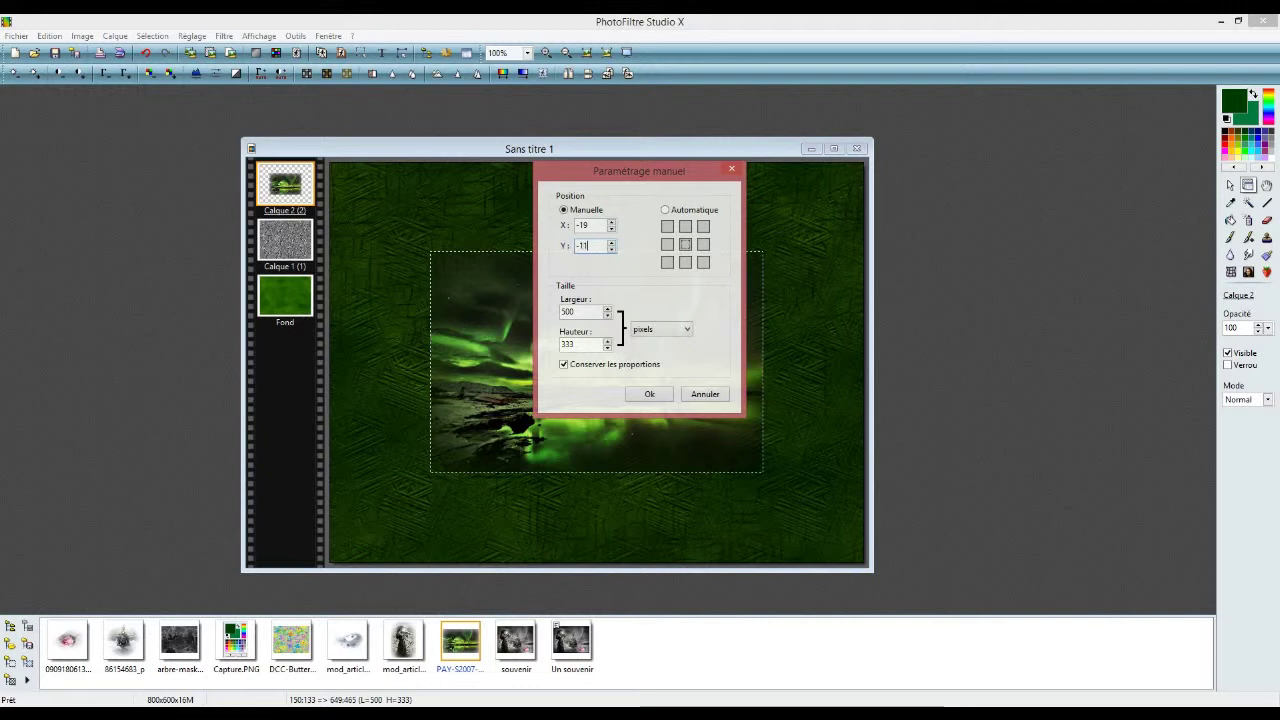
Resize the aurora layer to 833 × 625 pixels without keeping its proportions
left_click_drag(585, 311, 547, 317)
type("833")
left_click(564, 365)
left_click_drag(583, 343, 555, 349)
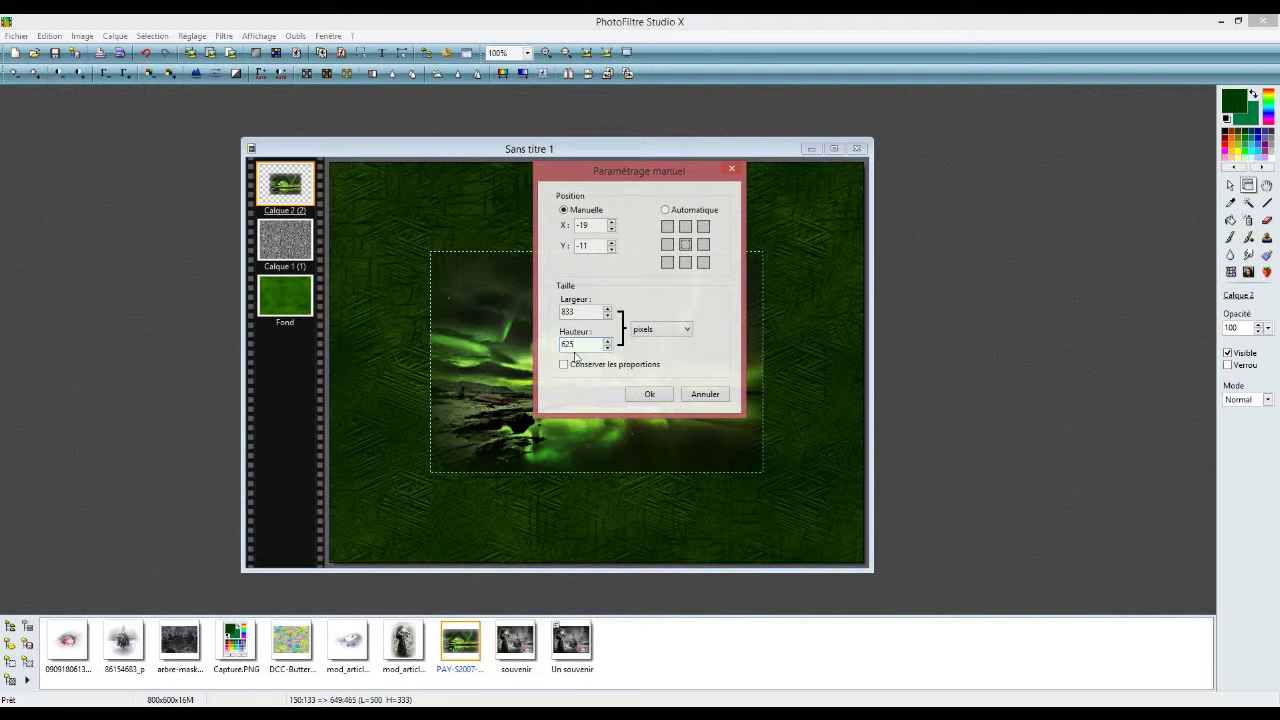
left_click(646, 396)
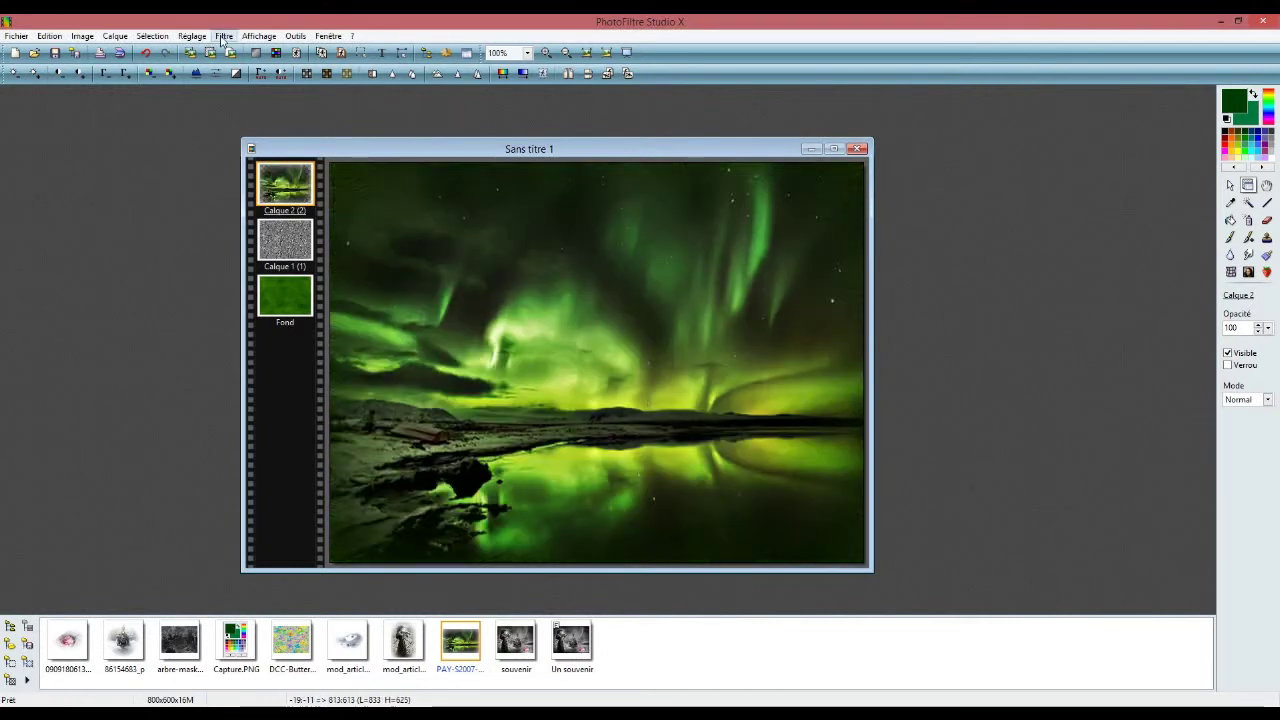
Convert the aurora layer to greyscale using the Luminosité option
left_click(224, 36)
mouse_move(280, 49)
left_click(355, 53)
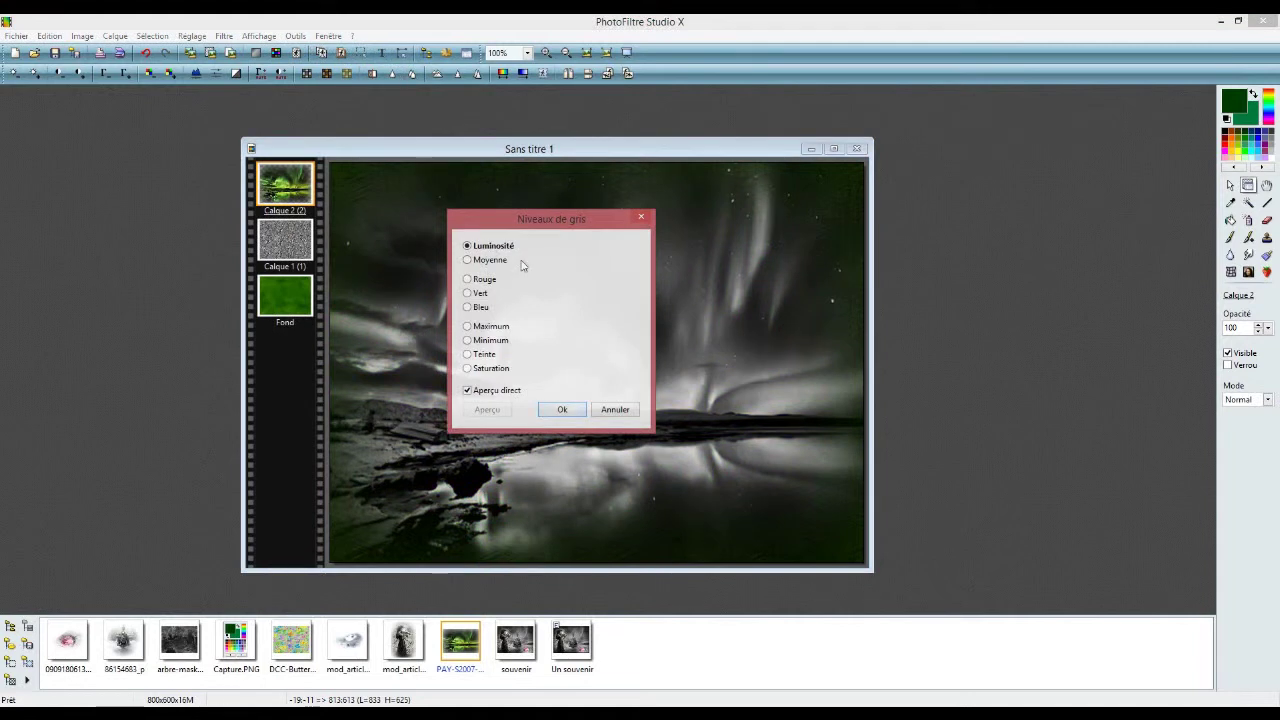
left_click(563, 410)
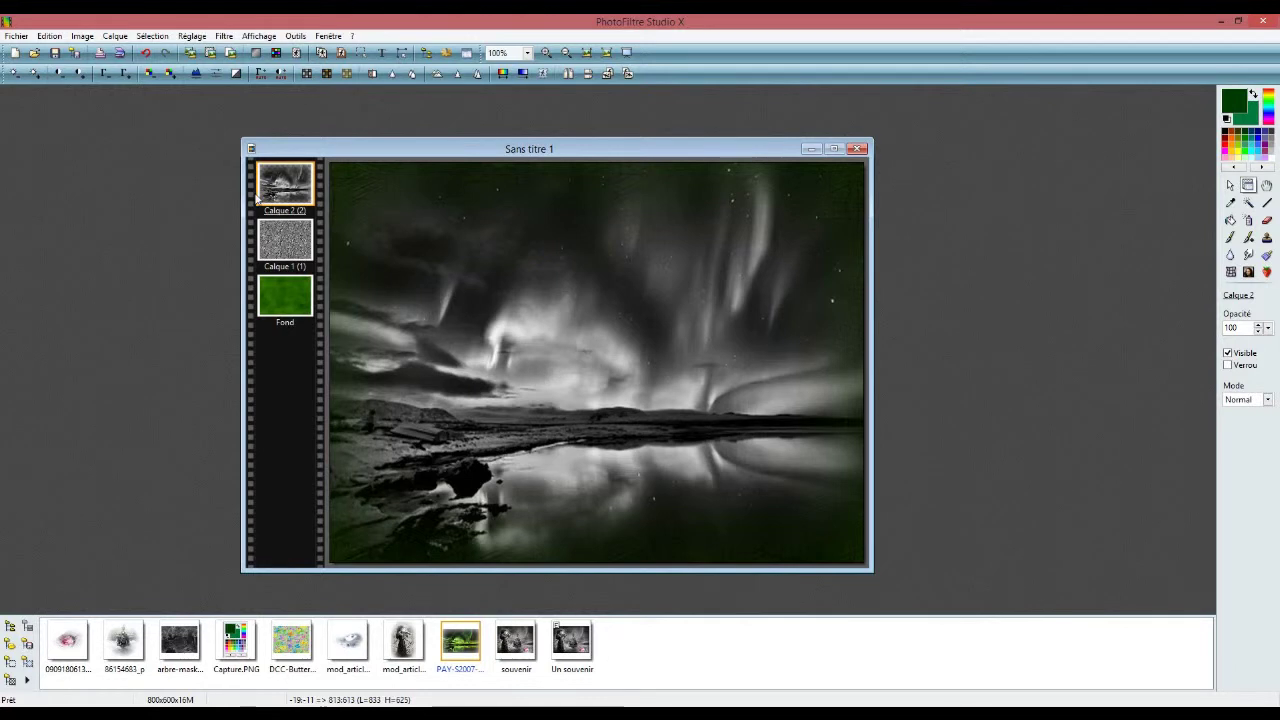
Duplicate the greyscale aurora layer and apply the white mist effect (Brume Blanche) to the copy
right_click(291, 202)
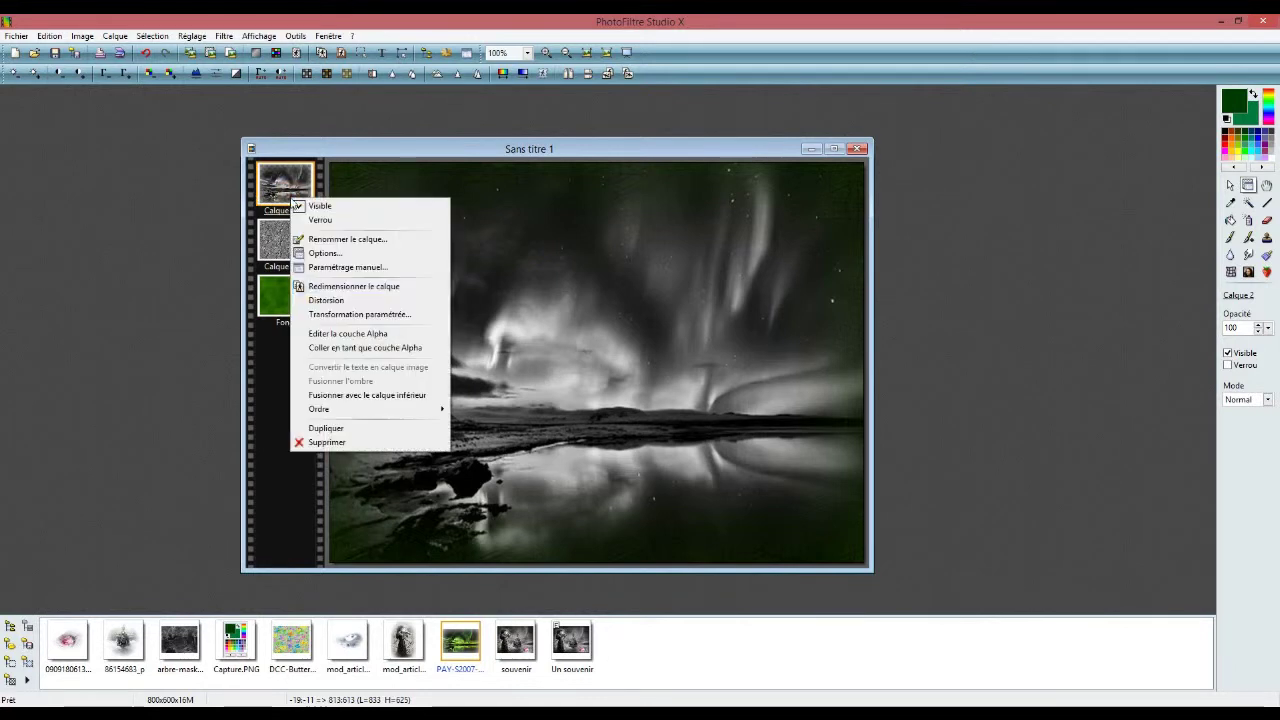
left_click(337, 427)
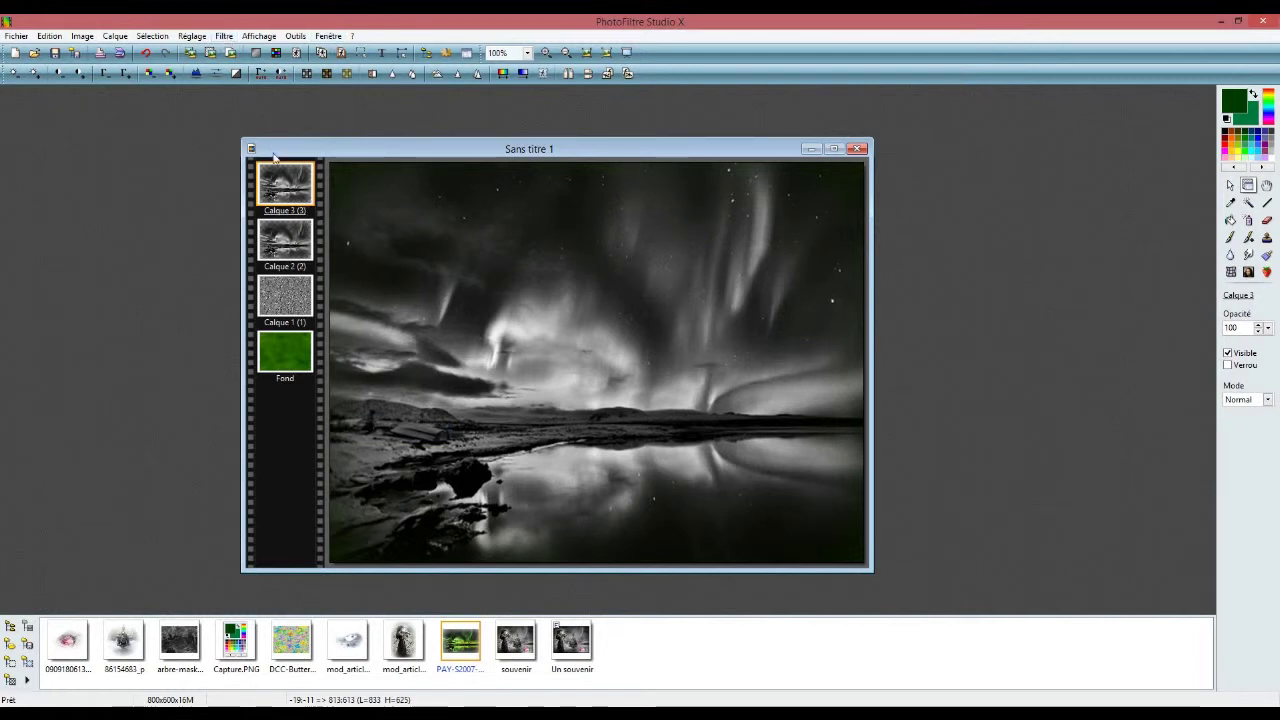
left_click(224, 36)
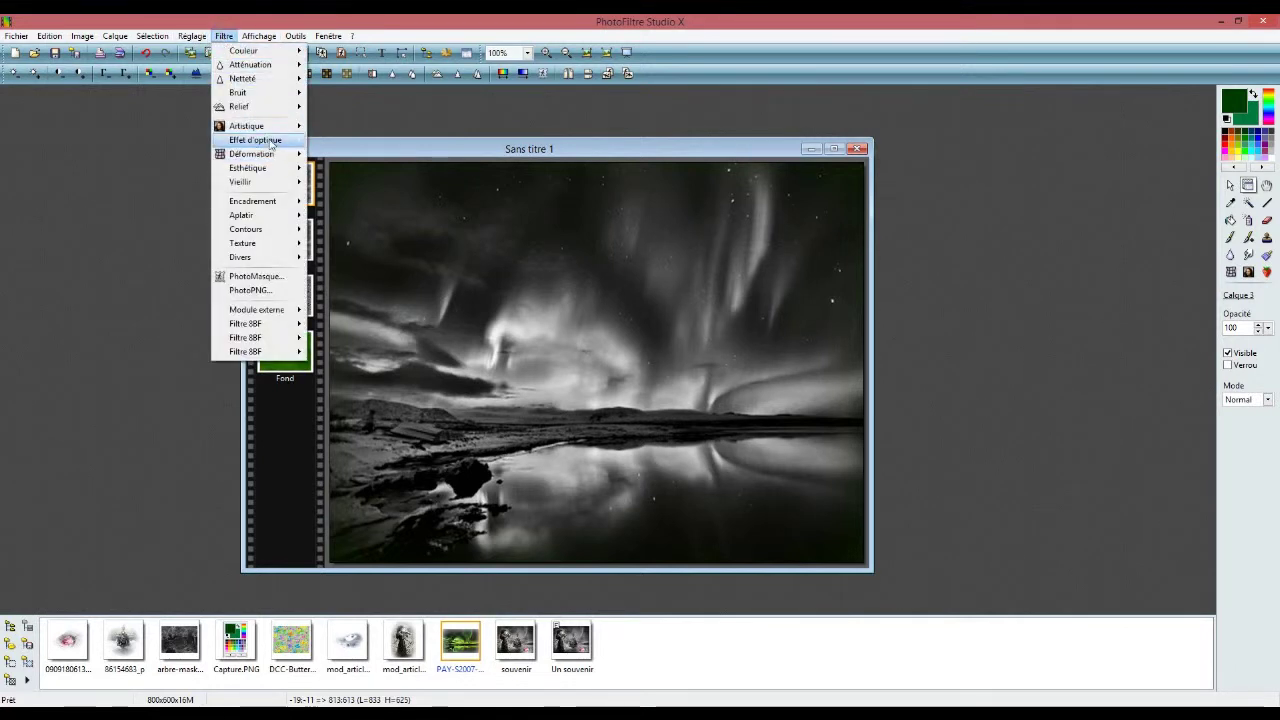
mouse_move(270, 140)
mouse_move(355, 143)
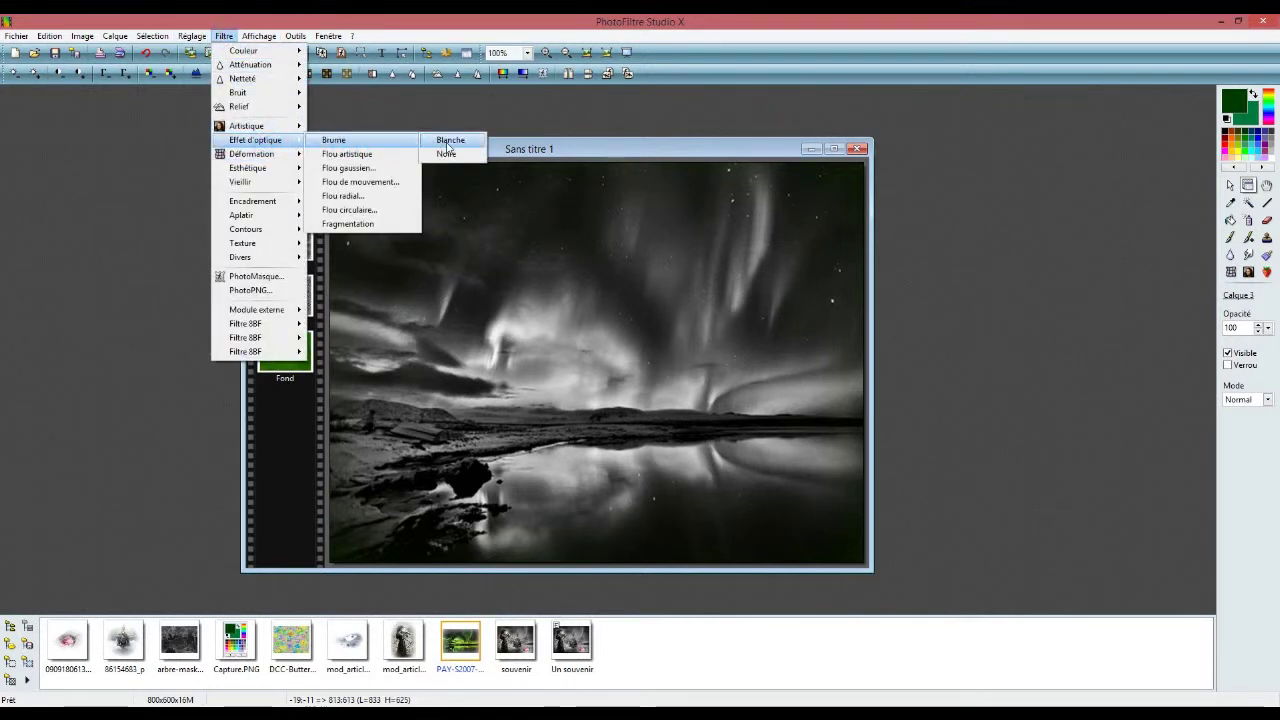
left_click(448, 139)
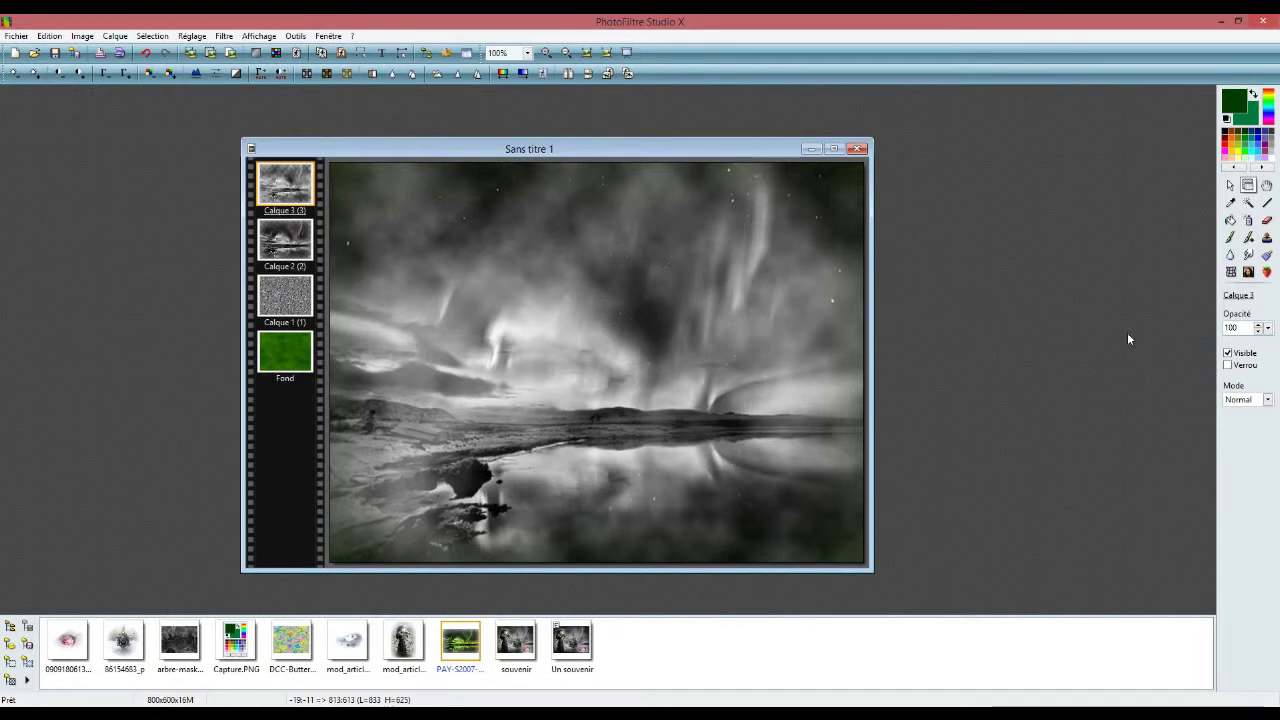
Set the opacity of the misted greyscale aurora copy to 70%
left_click(1267, 329)
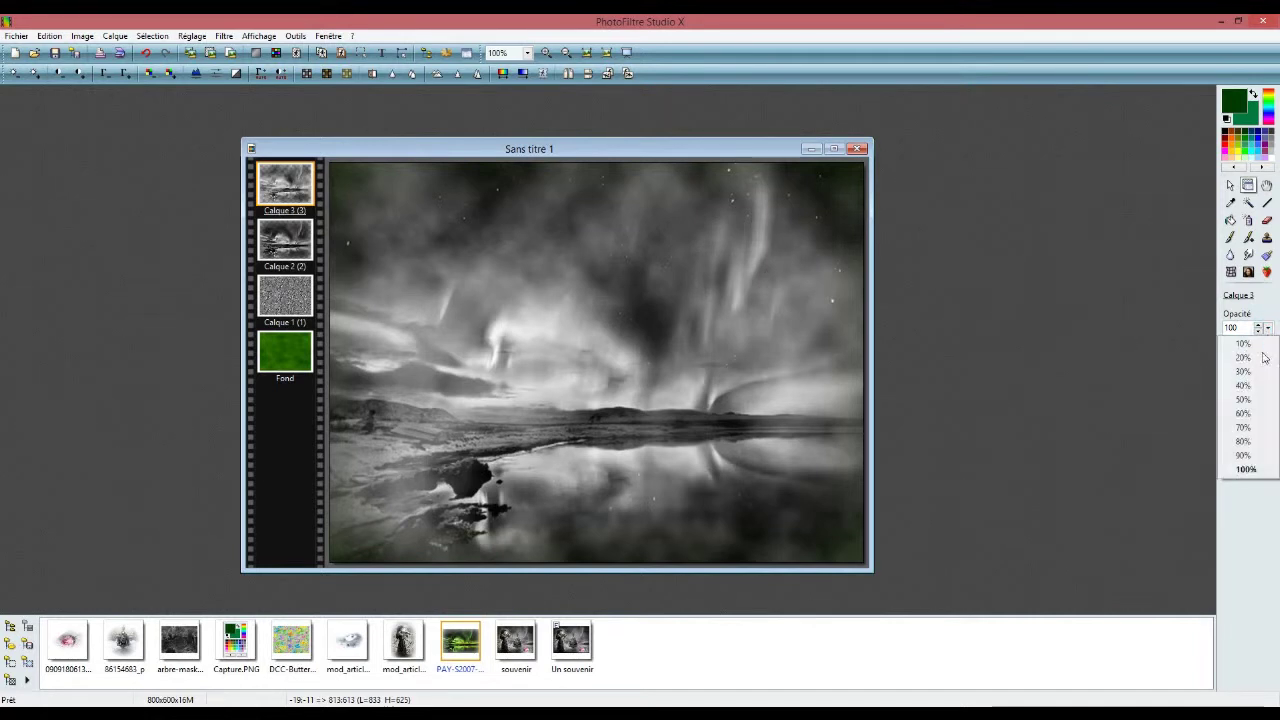
left_click(1250, 428)
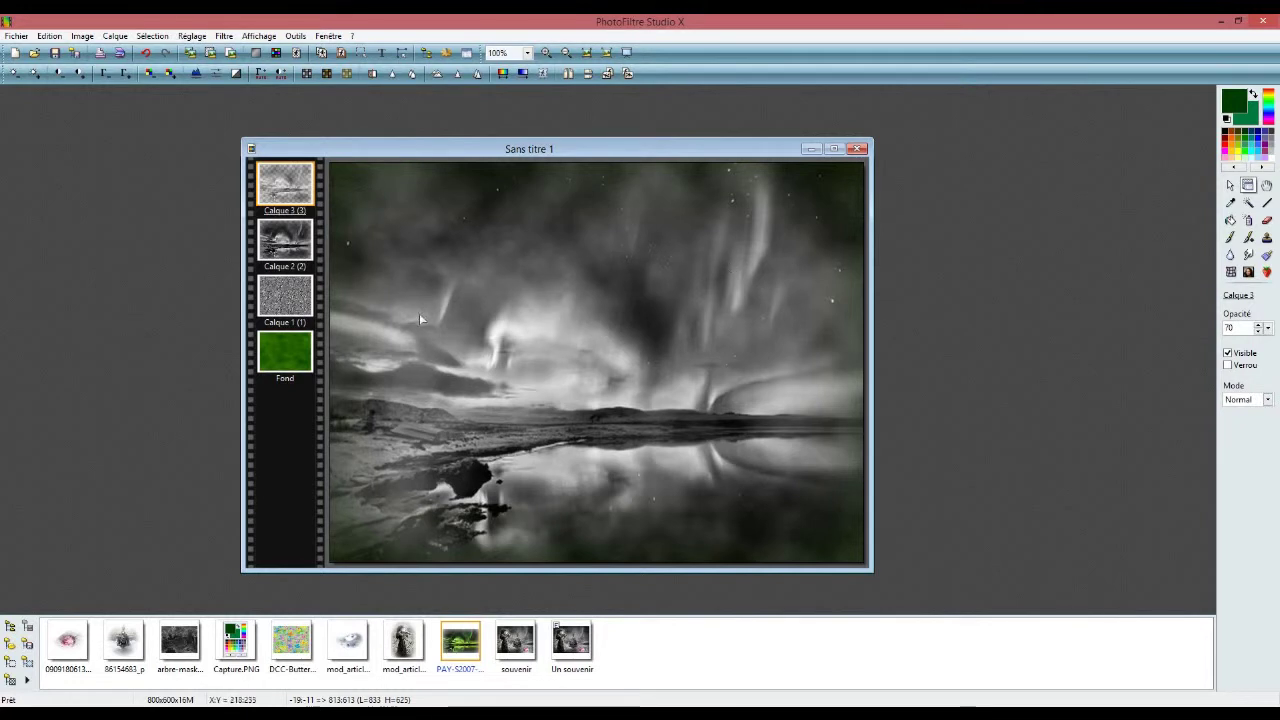
left_click_drag(430, 151, 373, 155)
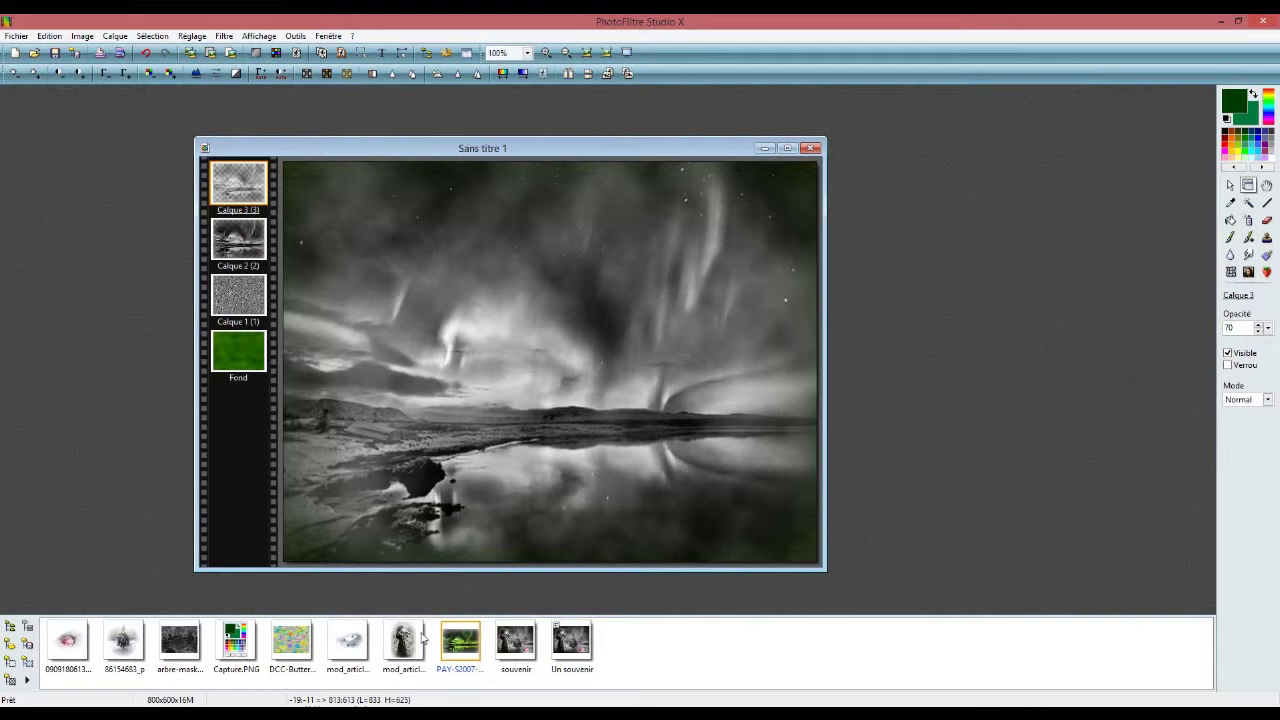
Add the violinist image as a new layer and set its manual position to X -39, Y 5
left_click_drag(412, 655, 376, 427)
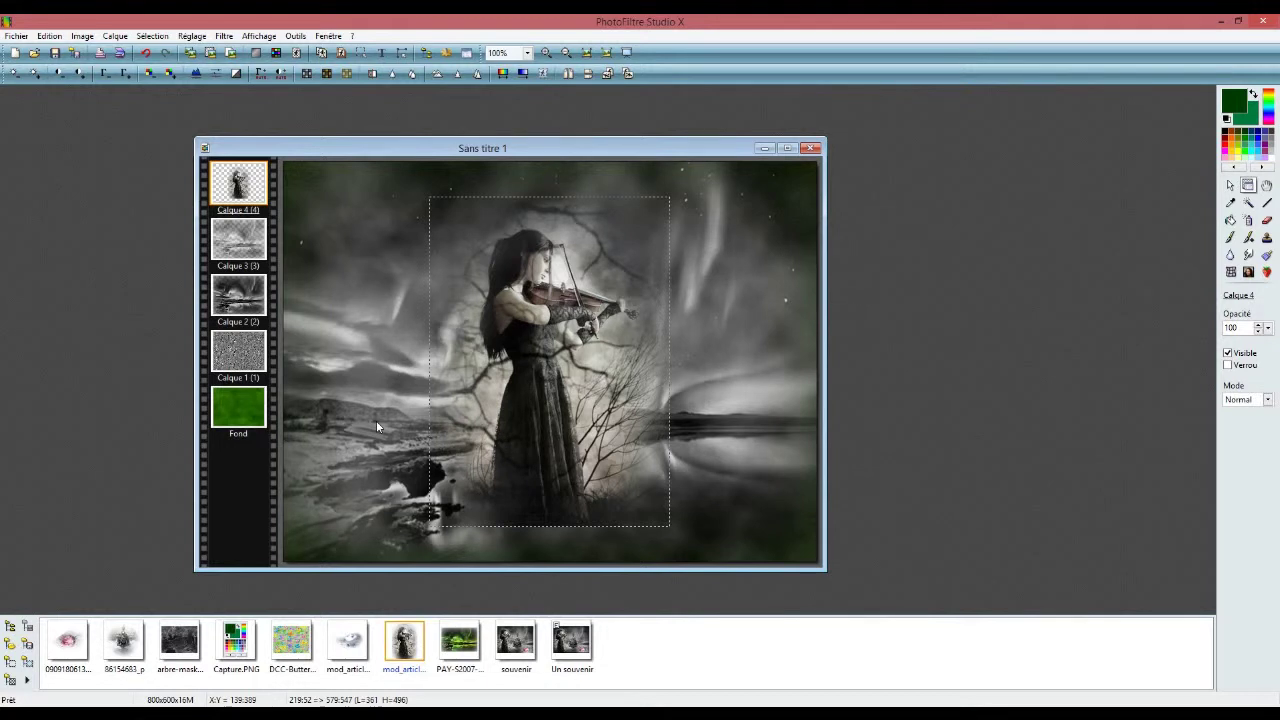
right_click(244, 197)
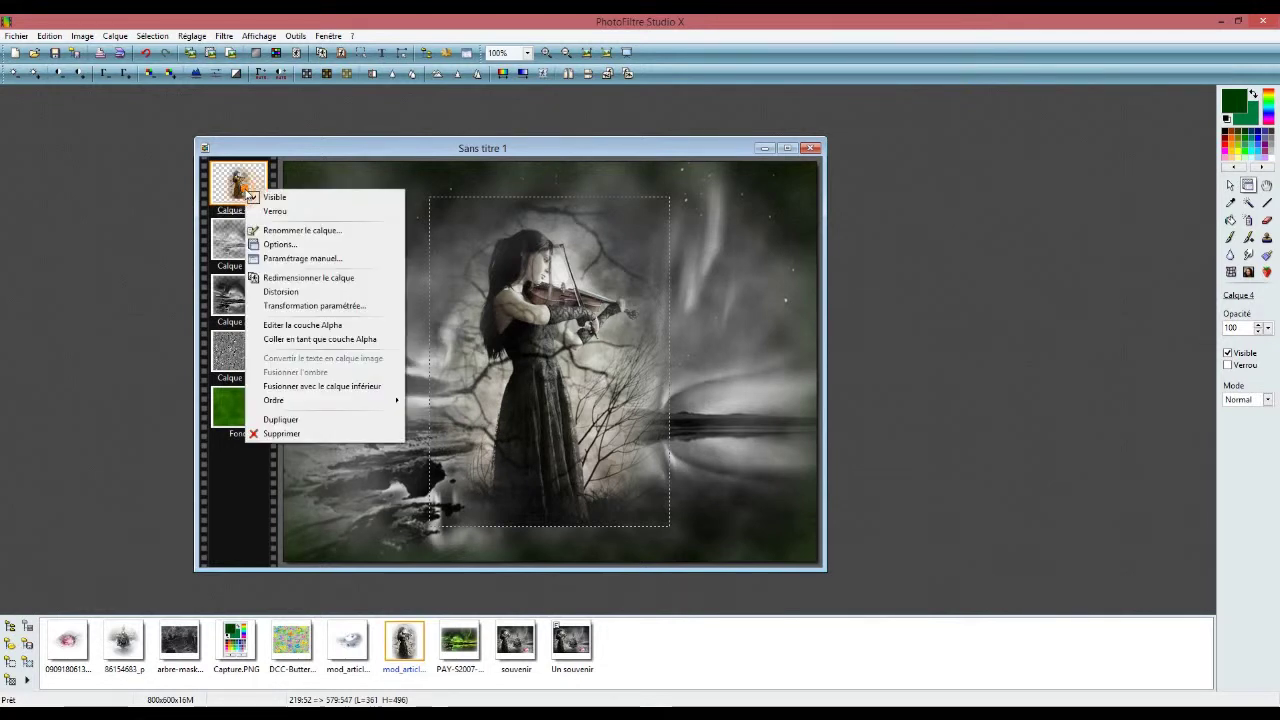
left_click(278, 259)
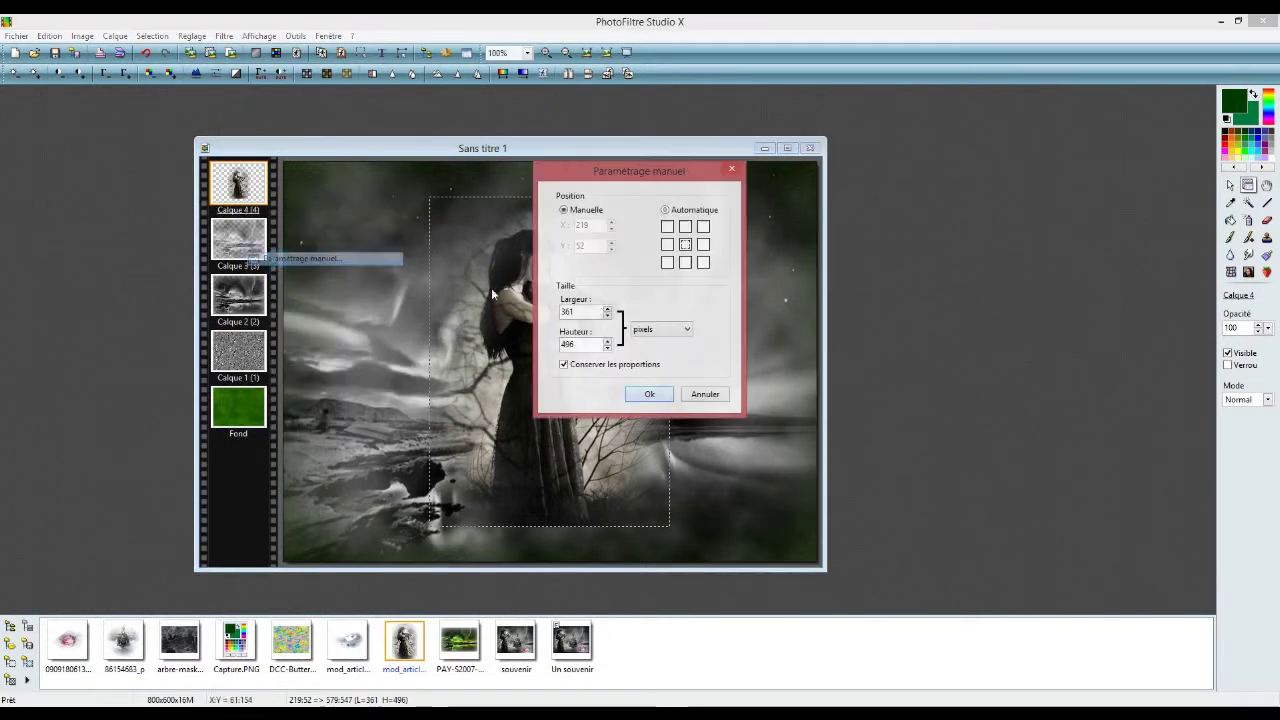
left_click(564, 210)
left_click_drag(600, 225, 569, 227)
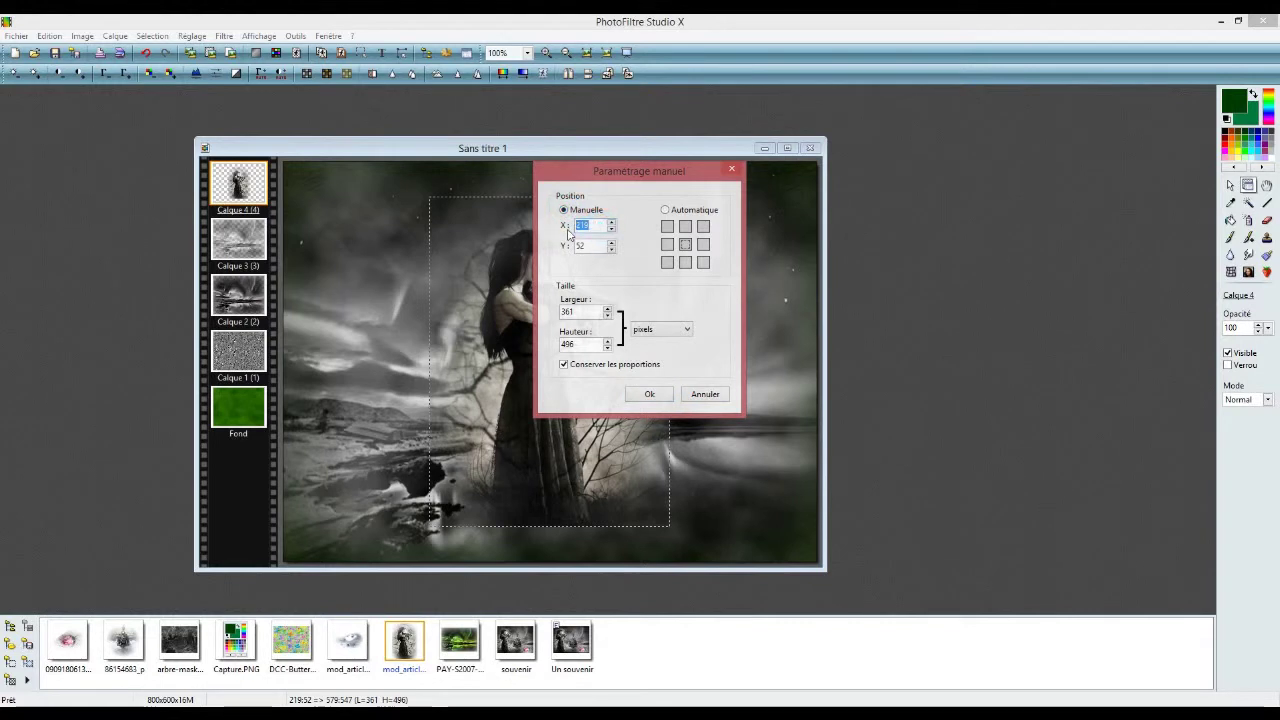
type("4")
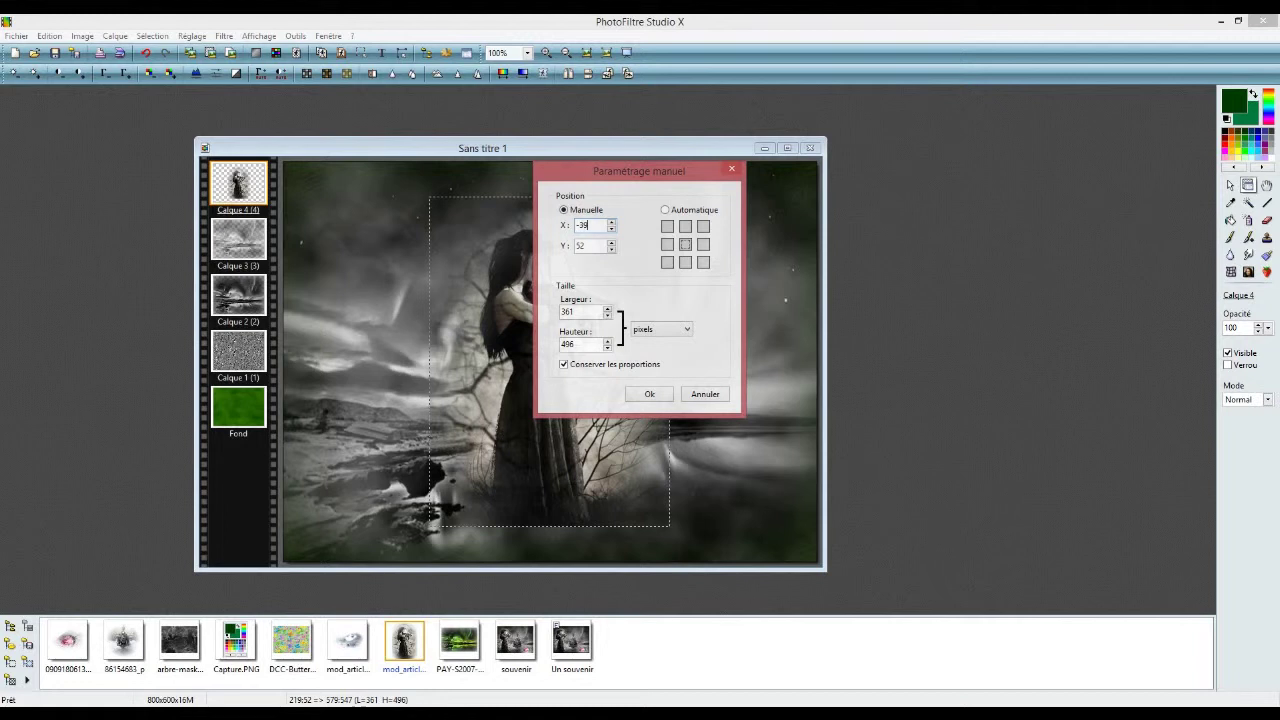
left_click_drag(596, 246, 561, 248)
Resize the violinist layer to a width of 433 pixels, keeping its proportions
left_click_drag(592, 312, 541, 314)
type("433")
left_click(648, 395)
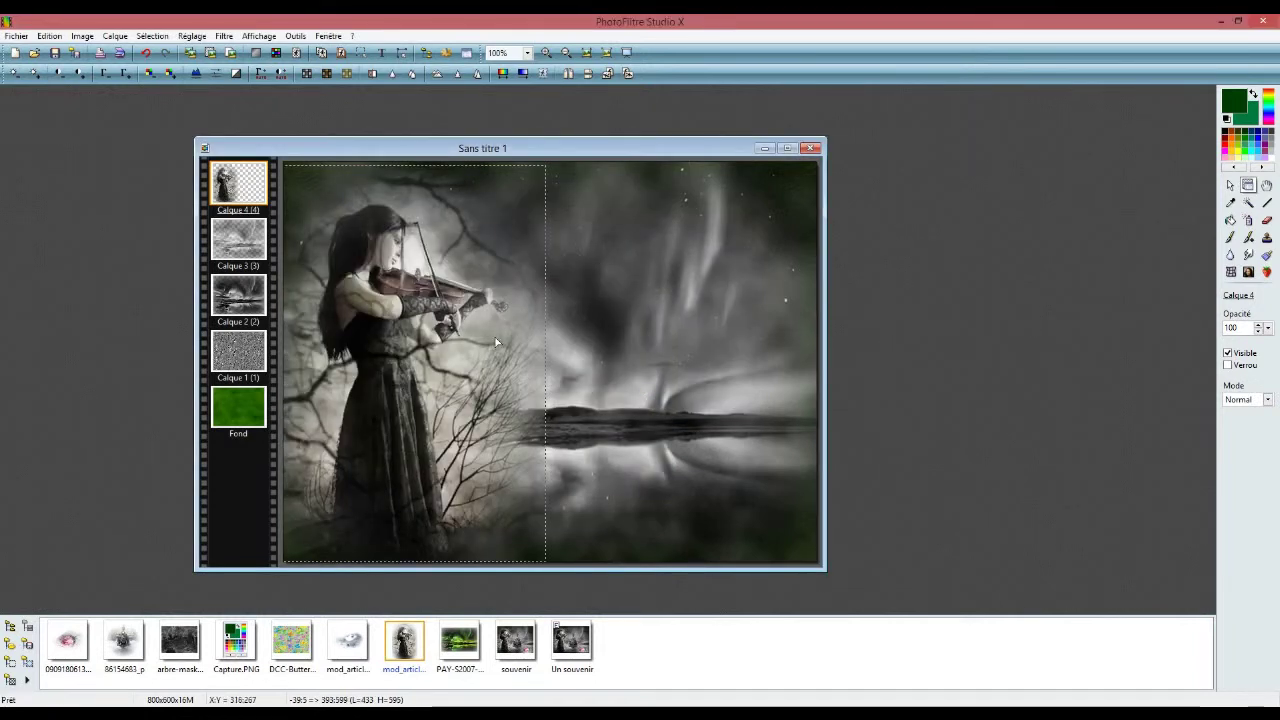
Open the locomotive image 86154683_p.png, copy it and paste it into the composition as a new layer
left_click(124, 650)
left_click_drag(127, 647, 94, 374)
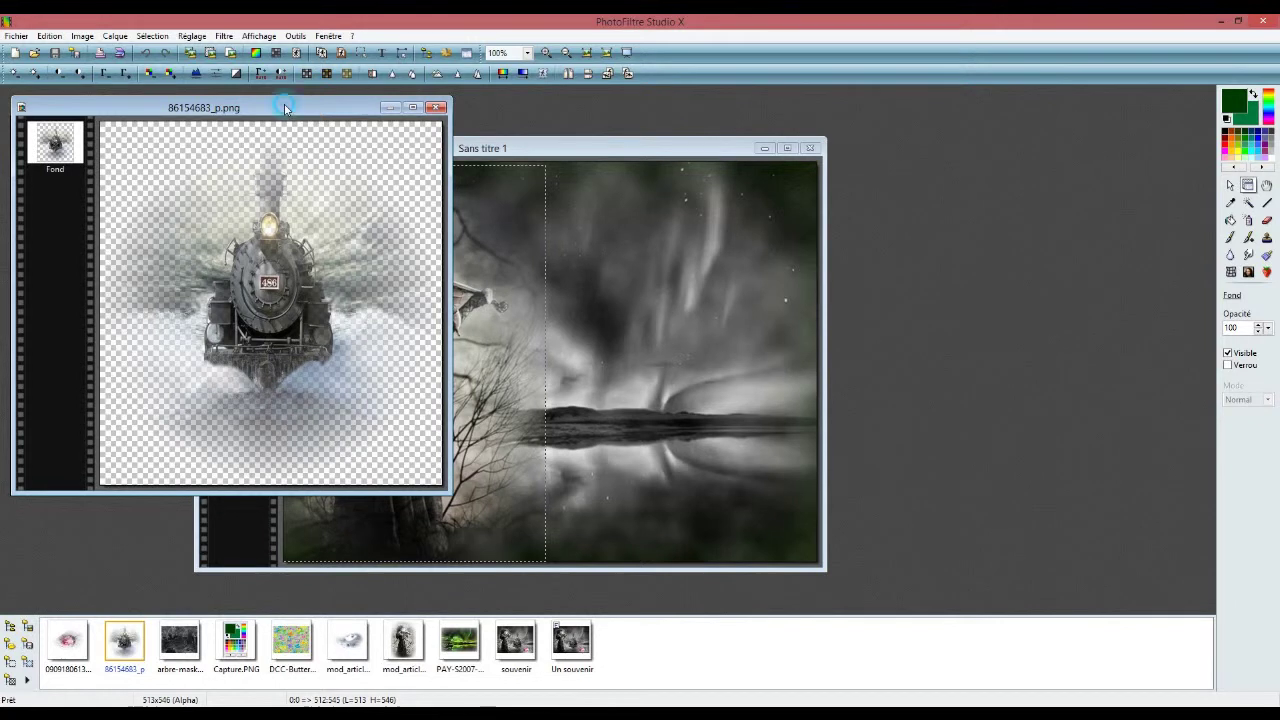
left_click_drag(285, 108, 283, 118)
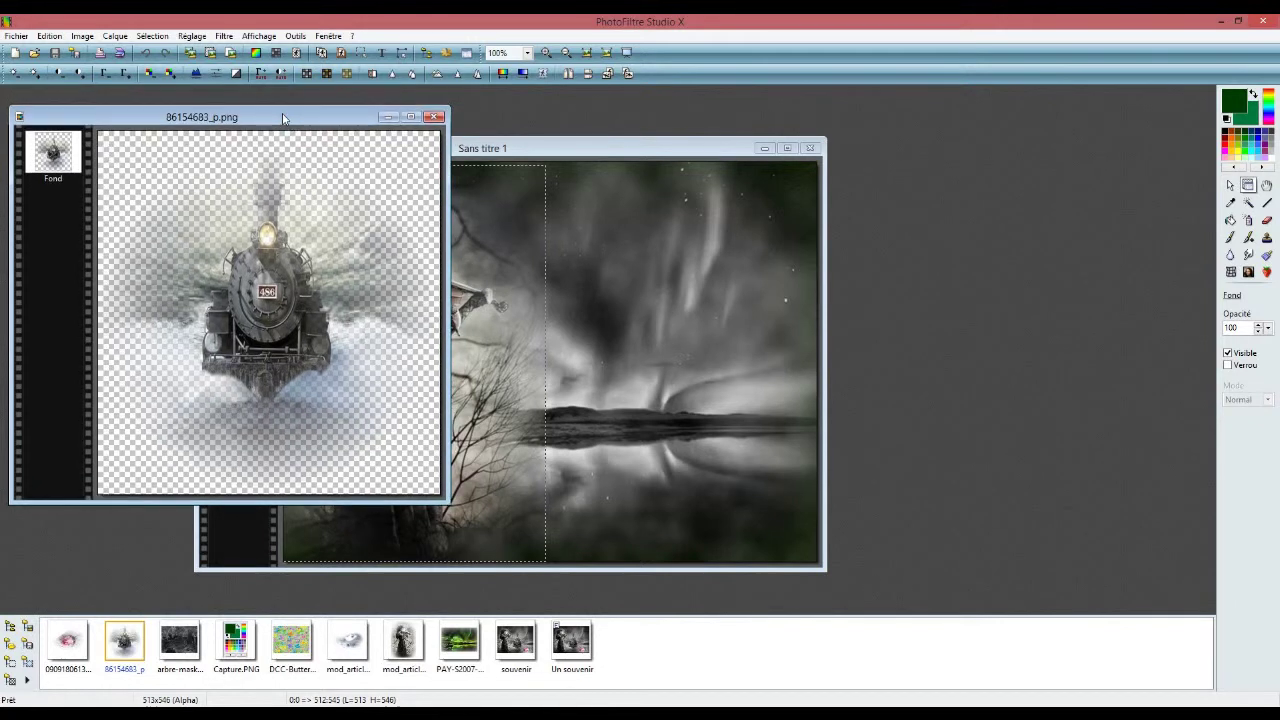
right_click(226, 117)
left_click(250, 166)
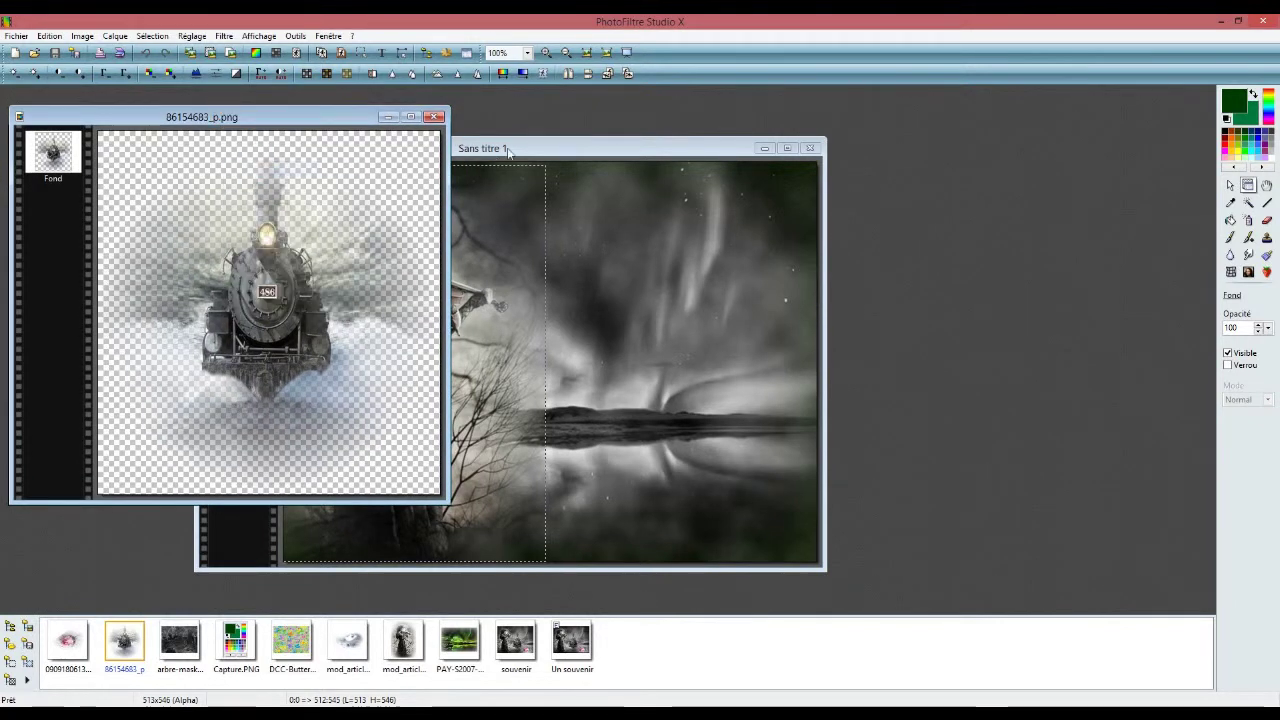
left_click(508, 150)
right_click(508, 150)
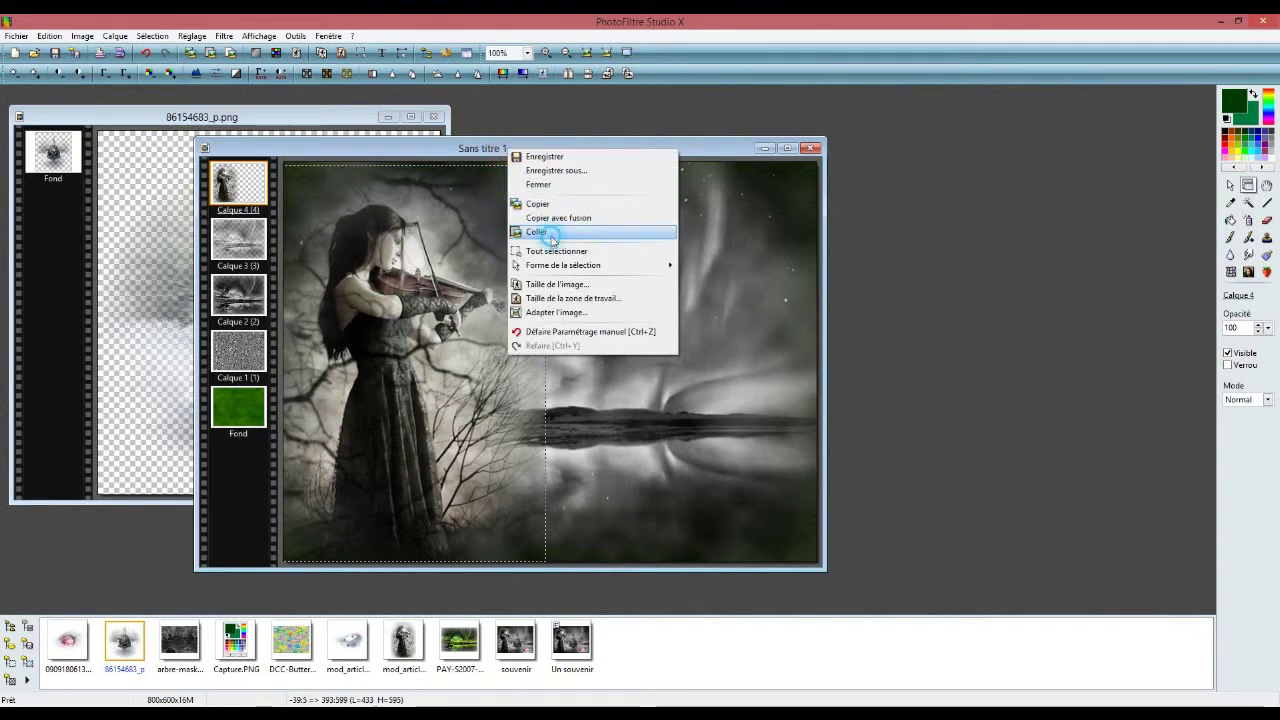
left_click(551, 238)
Move the locomotive layer beside the violinist to about X 183, Y 124
left_click_drag(547, 375, 602, 431)
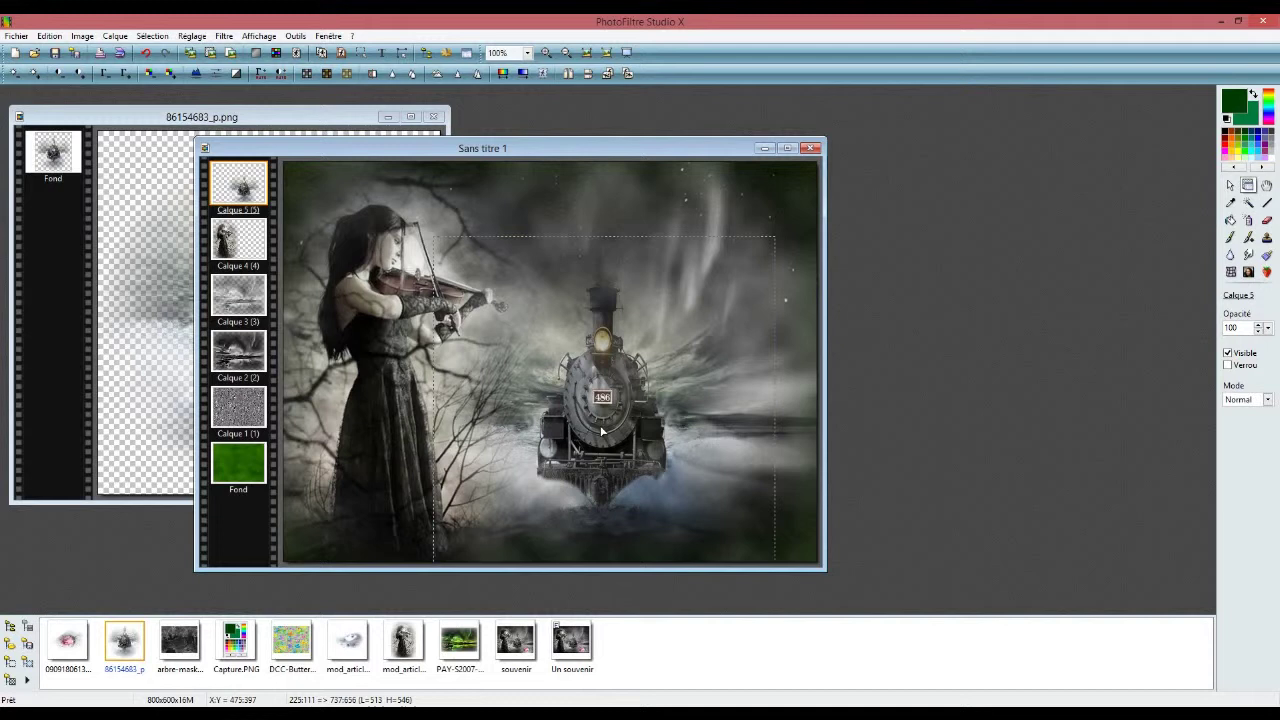
key("Left")
key("Left")
key("Left")
key("Left")
key("Left")
key("Left")
key("Left")
key("Left")
key("Left")
key("Left")
key("Left")
key("Left")
key("Left")
key("Left")
key("Left")
key("Left")
key("Left")
key("Left")
key("Left")
key("Left")
key("Left")
key("Left")
key("Left")
key("Left")
key("Left")
key("Left")
key("Left")
key("Left")
key("Left")
key("Left")
key("Left")
key("Left")
key("Left")
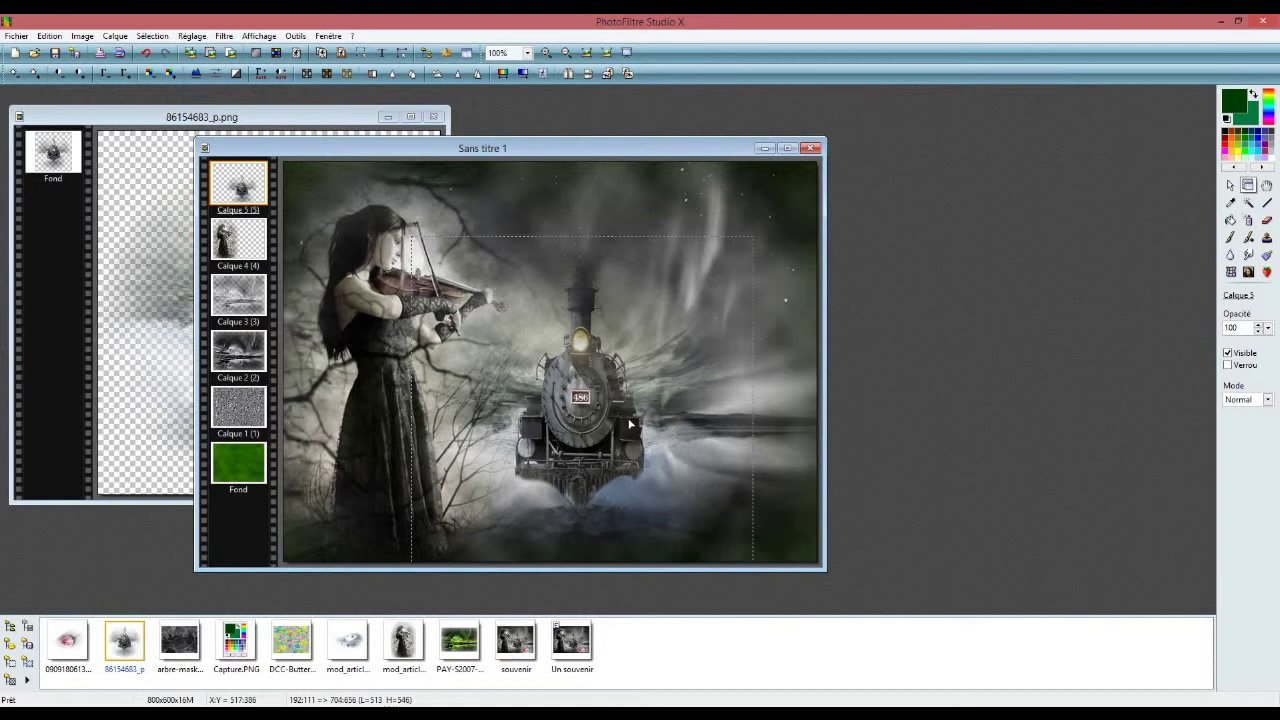
key("Left")
key("Left")
key("Left")
key("Left")
key("Left")
key("Left")
key("Left")
key("Left")
key("Left")
key("Left")
key("Left")
key("Left")
key("Left")
key("Right")
key("Right")
key("Right")
key("Right")
key("Right")
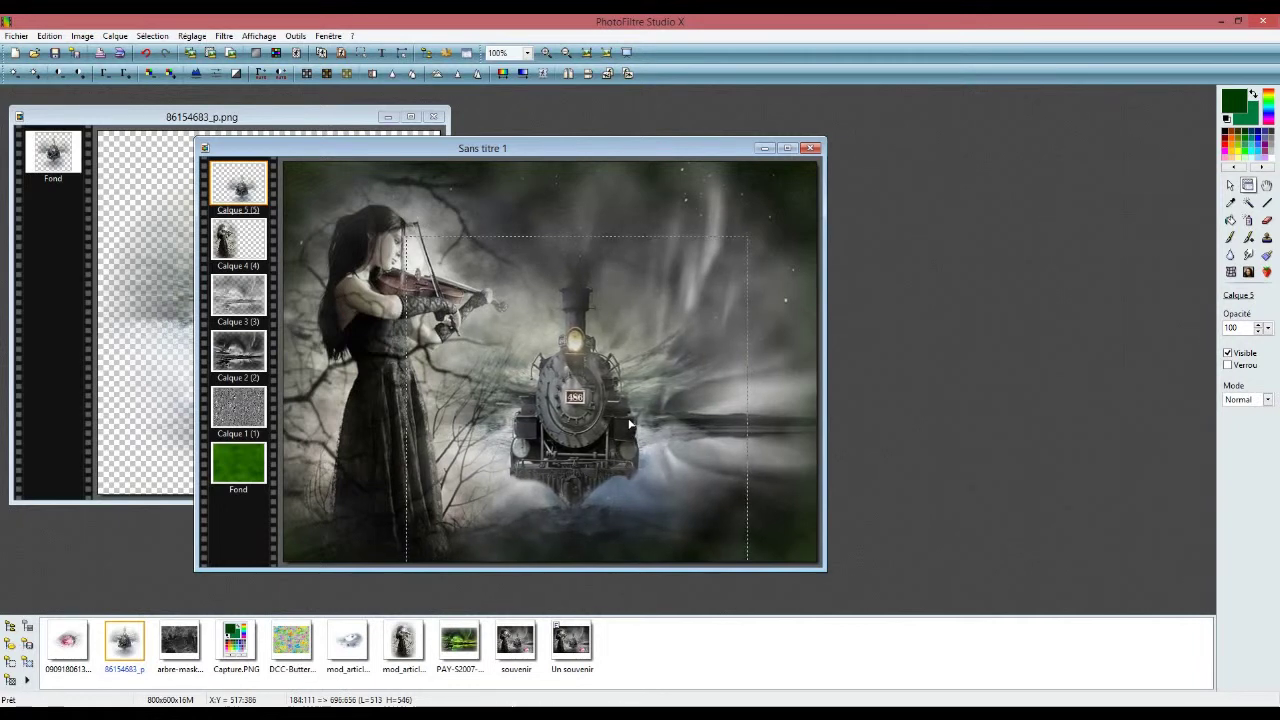
key("Left")
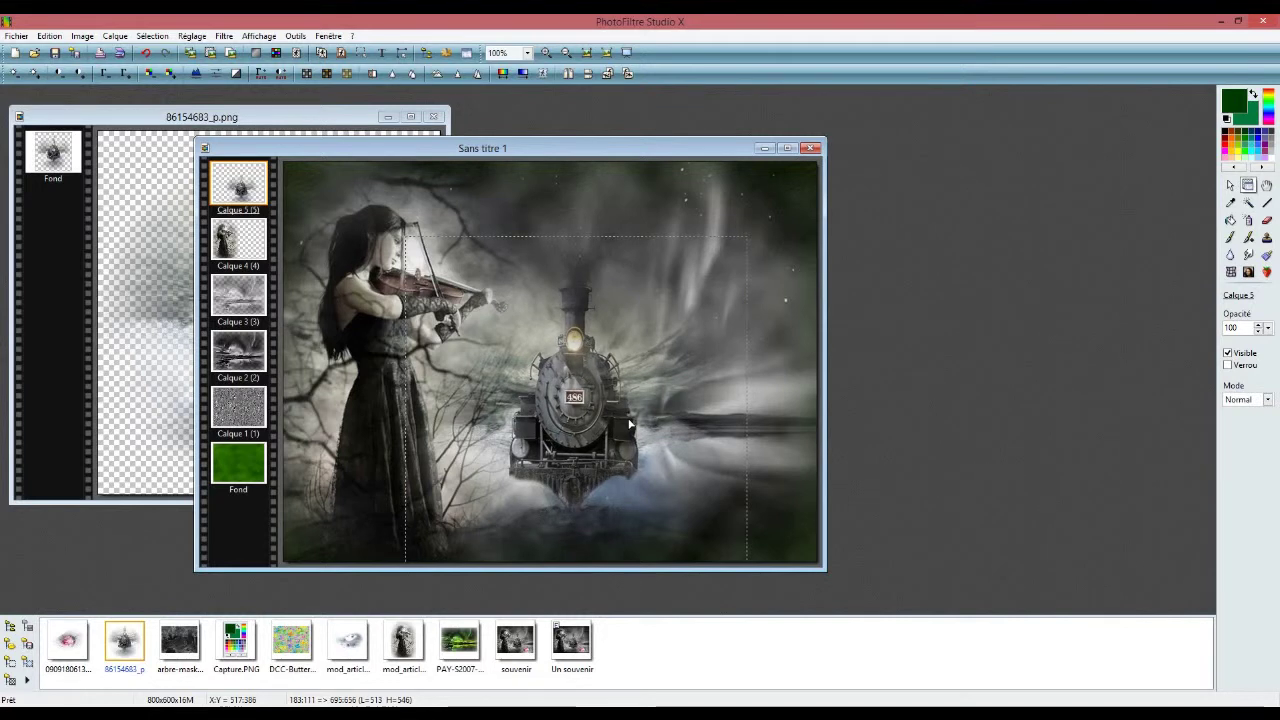
key("Down")
key("Down")
key("Down")
key("Down")
key("Down")
key("Down")
key("Down")
key("Down")
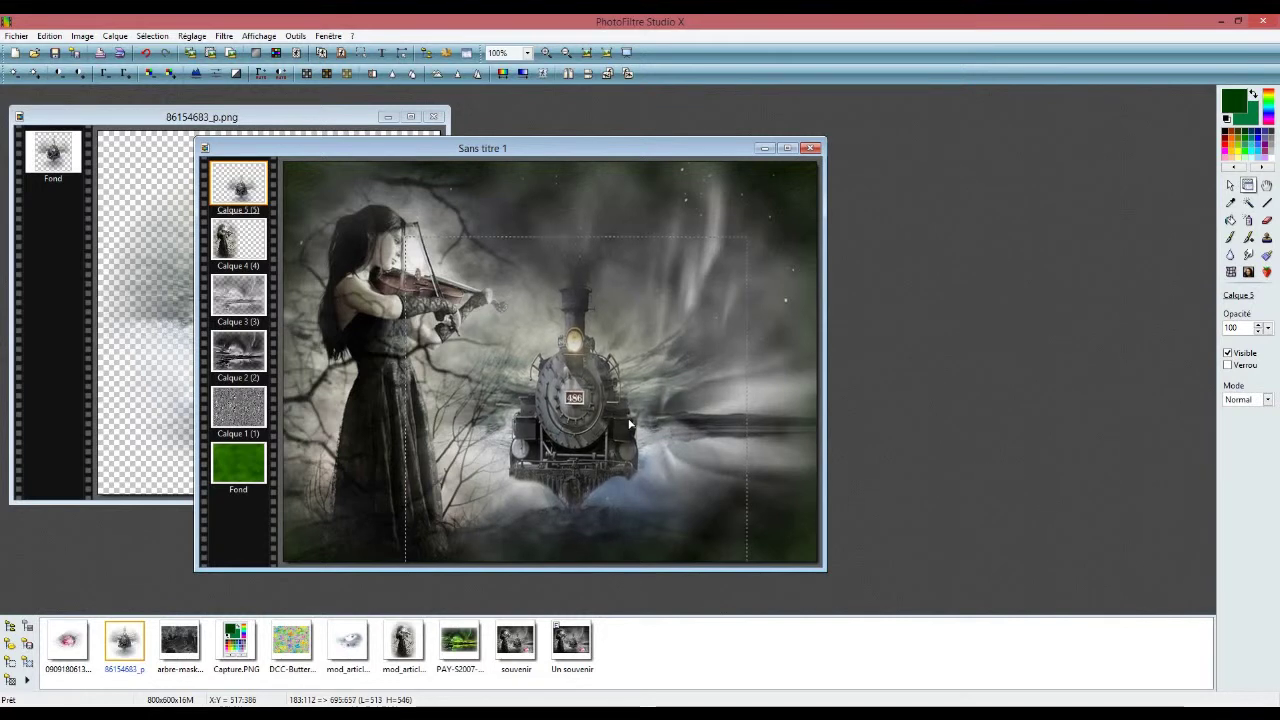
key("Down")
key("Down")
key("Down")
key("Down")
key("Down")
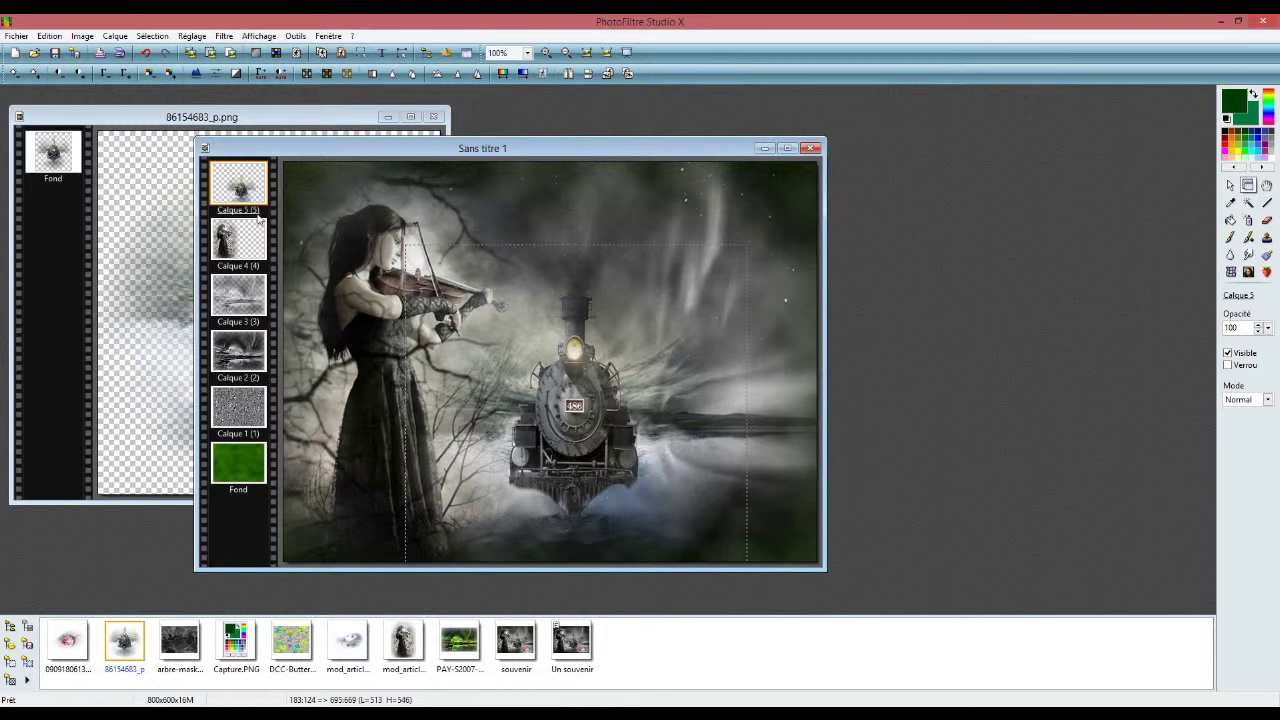
Select the headlight in the original 86154683_p.png image with a tight rectangle of about 30 × 43 pixels
left_click(210, 124)
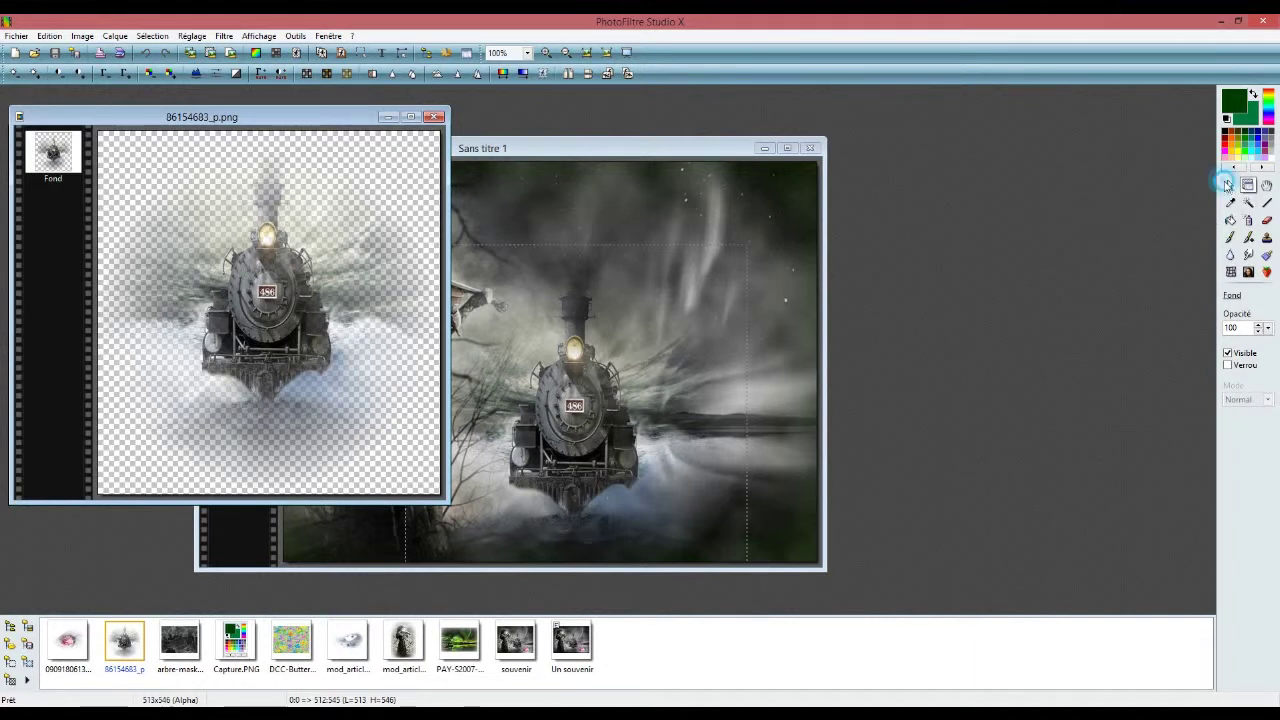
left_click(1230, 185)
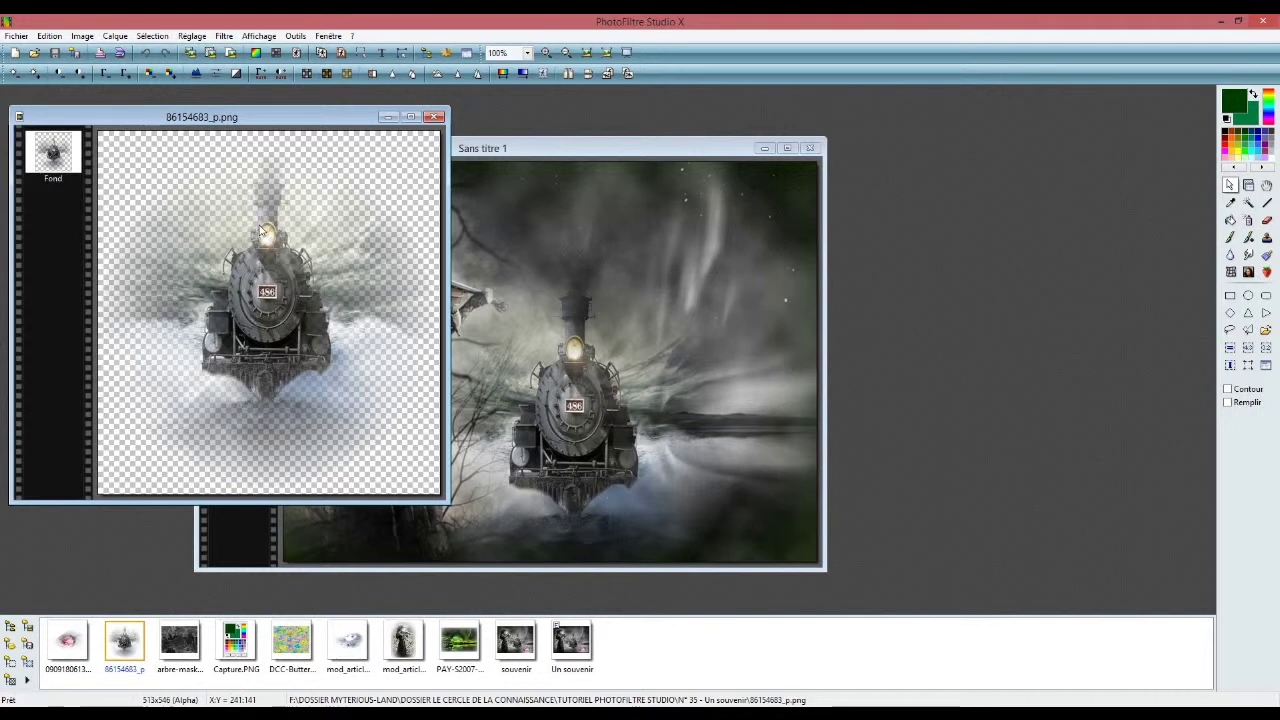
left_click_drag(260, 231, 277, 257)
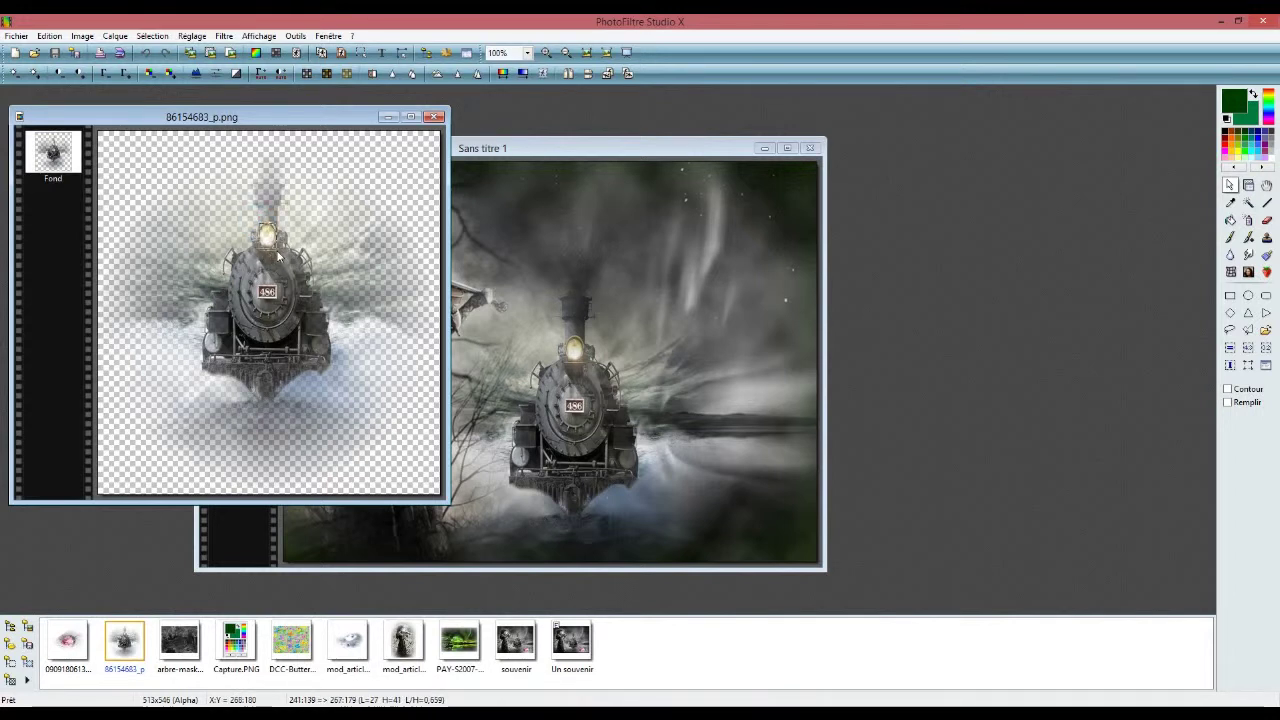
key("ctrl+Up")
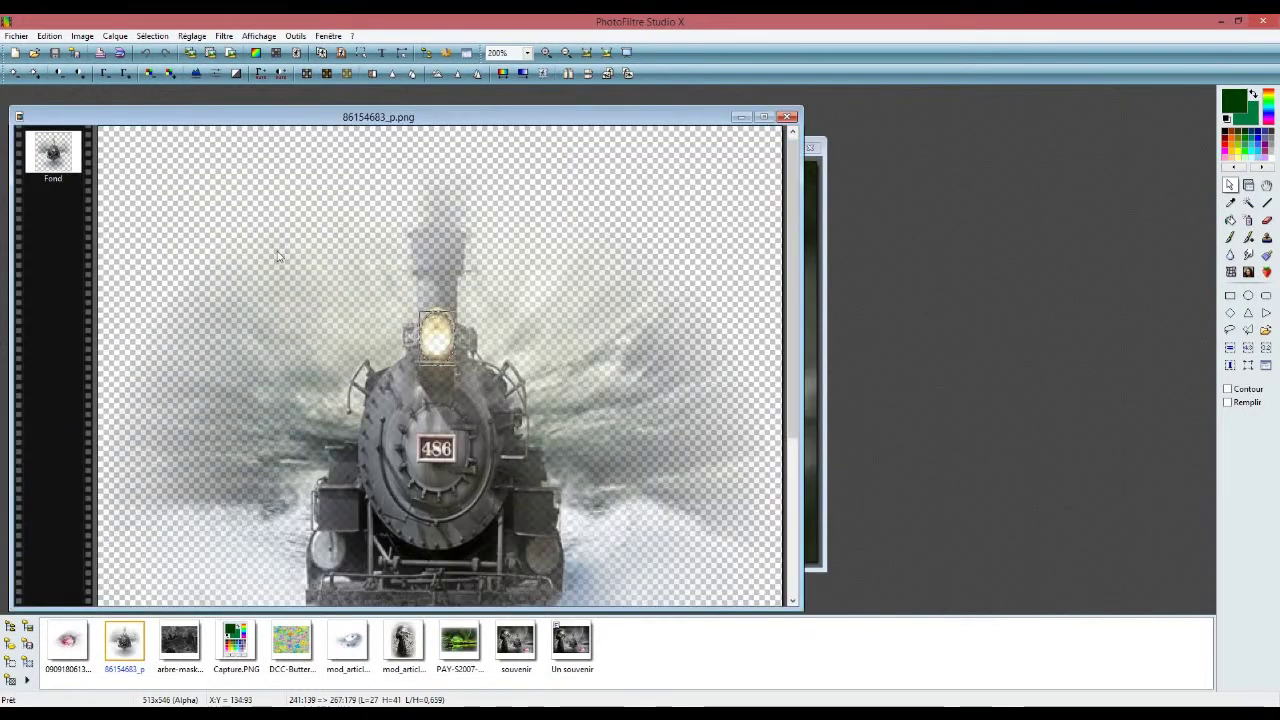
key("ctrl+Up")
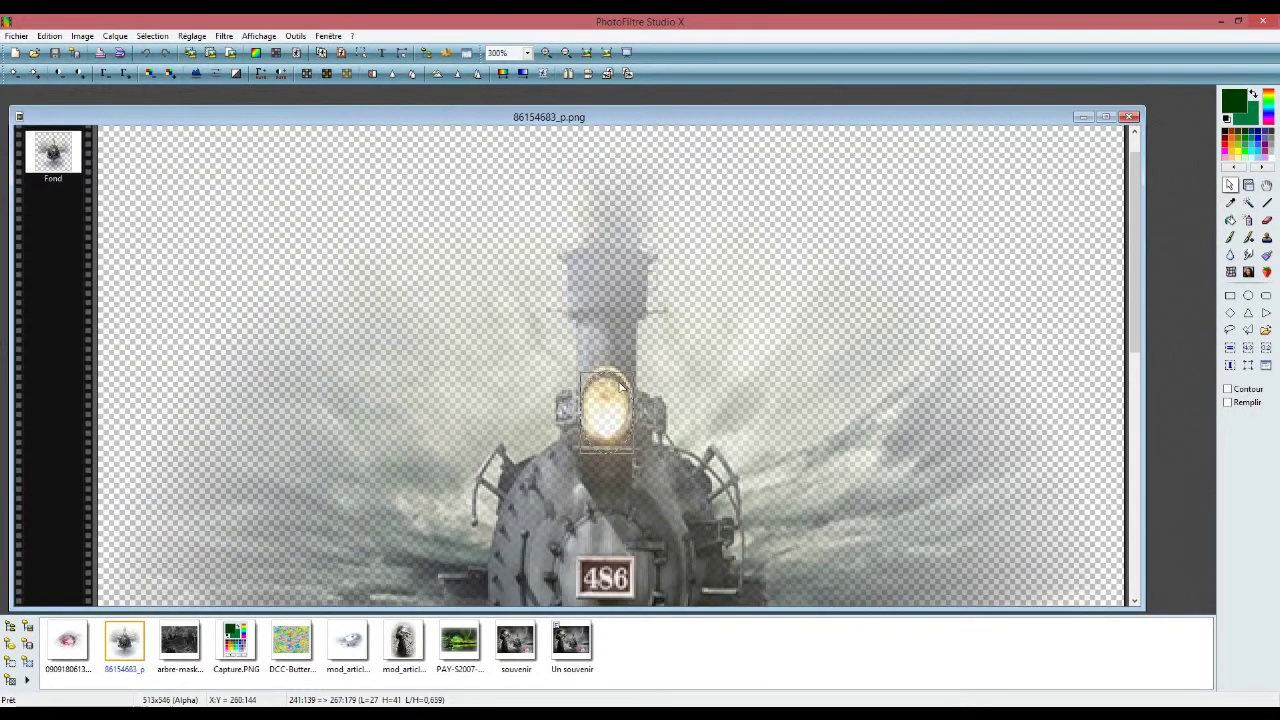
left_click_drag(609, 375, 609, 370)
left_click_drag(580, 408, 576, 408)
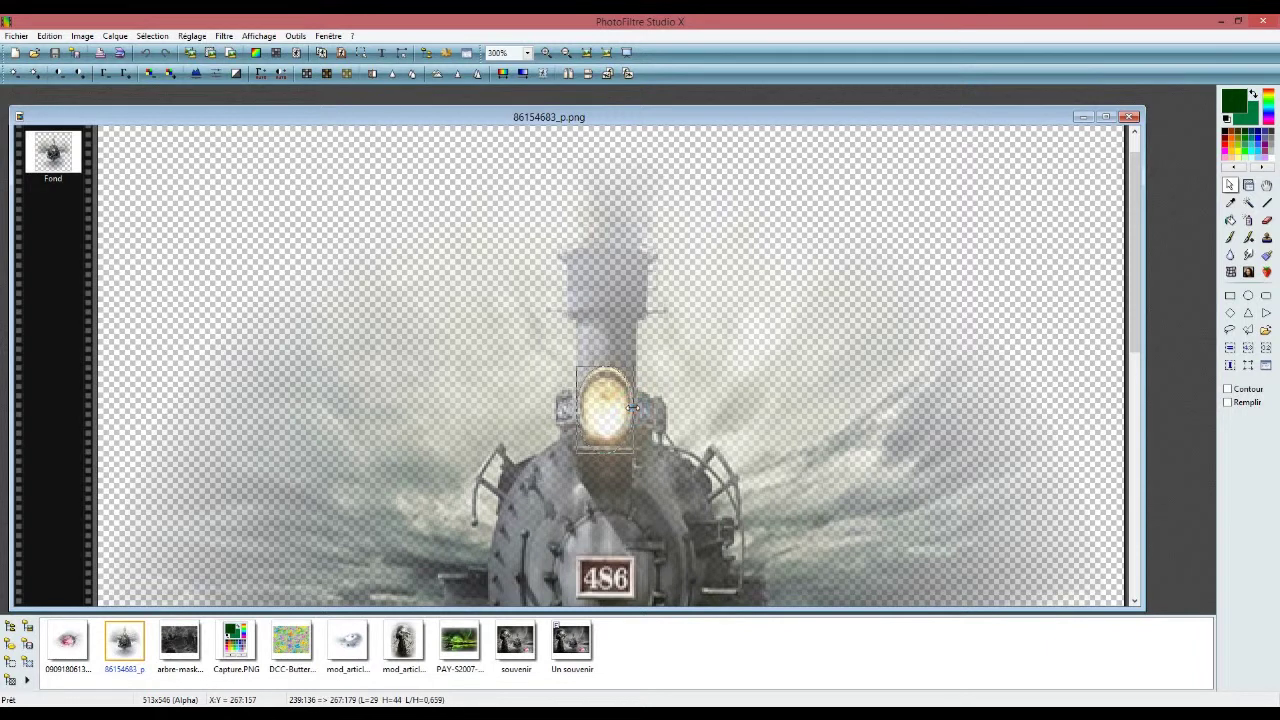
left_click_drag(633, 406, 635, 406)
left_click_drag(610, 453, 610, 451)
Copy the selected headlight into the composition as a new layer and align it over the locomotive's headlight at about X 422, Y 259
right_click(613, 387)
left_click(660, 440)
left_click(1129, 117)
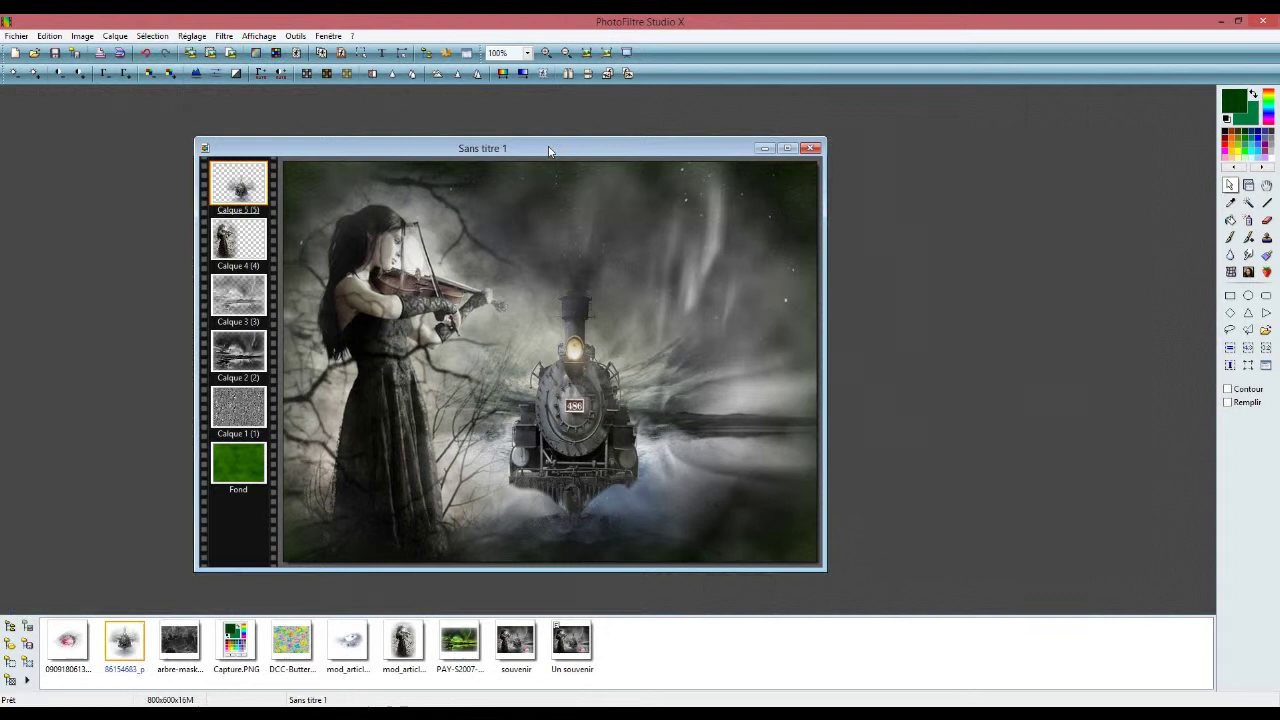
right_click(352, 153)
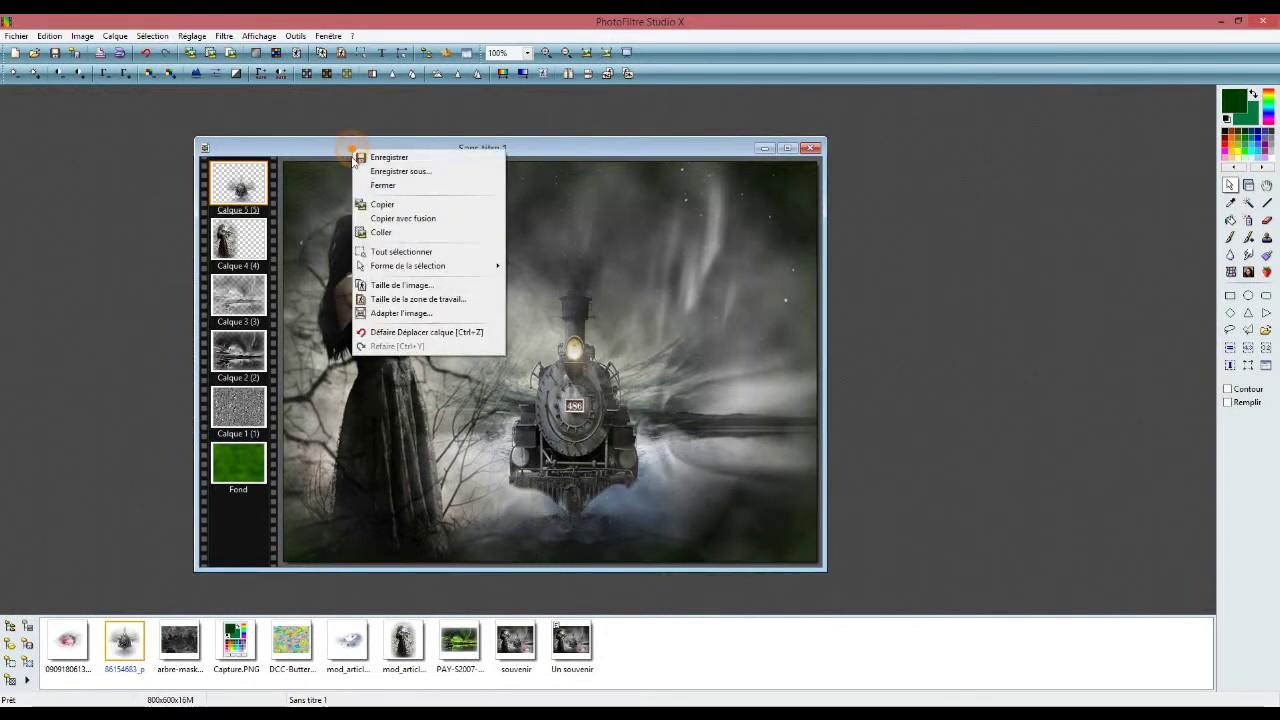
left_click(390, 229)
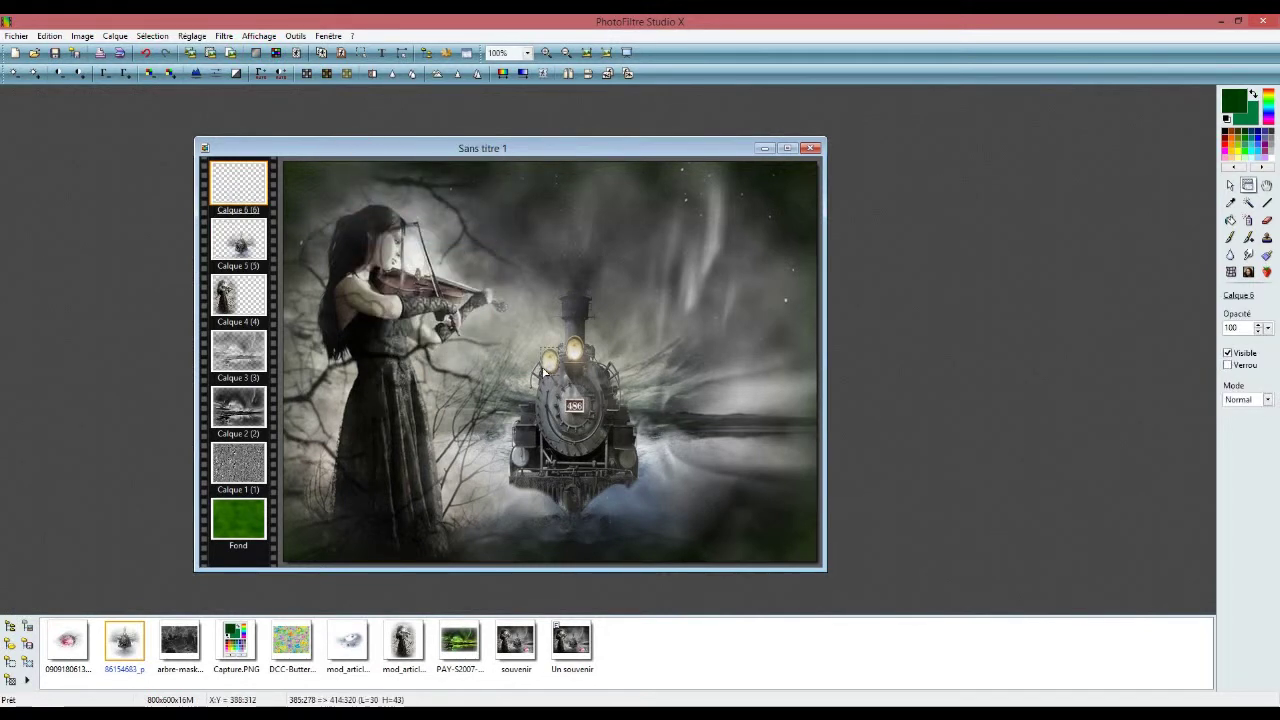
left_click_drag(549, 364, 575, 354)
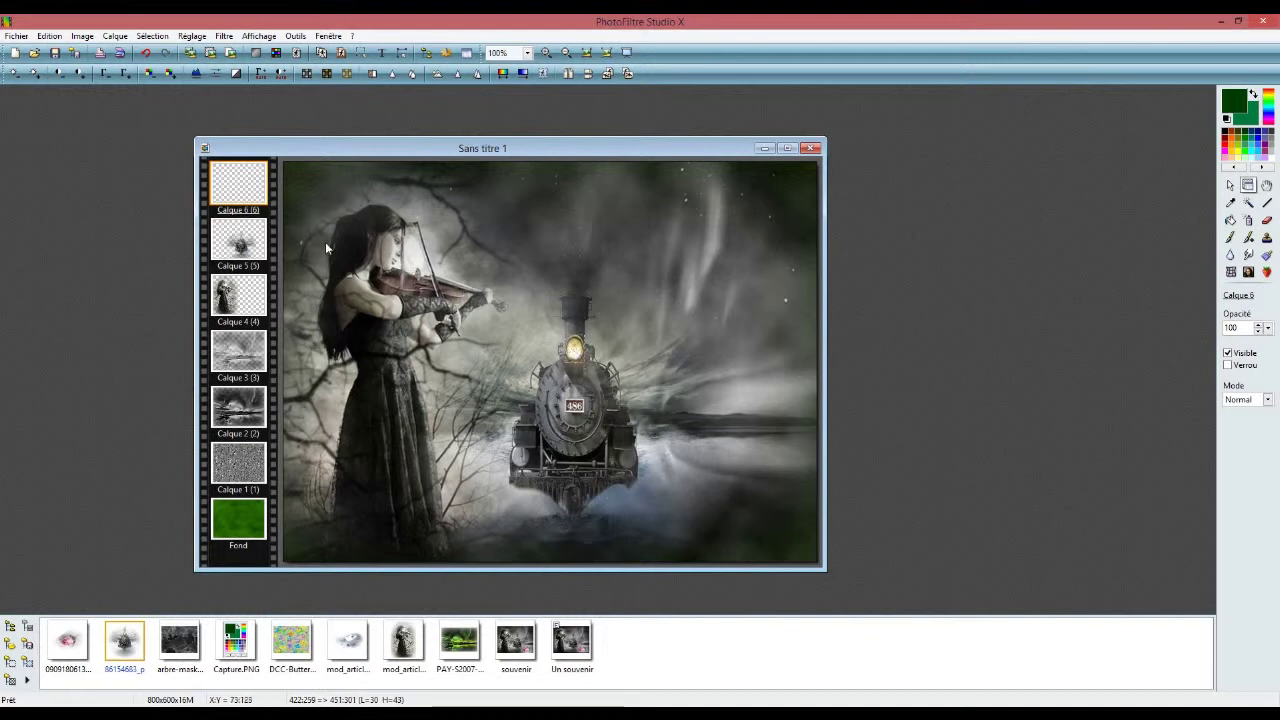
Convert the locomotive layer to greyscale, leaving the separate headlight layer in colour
left_click(650, 443)
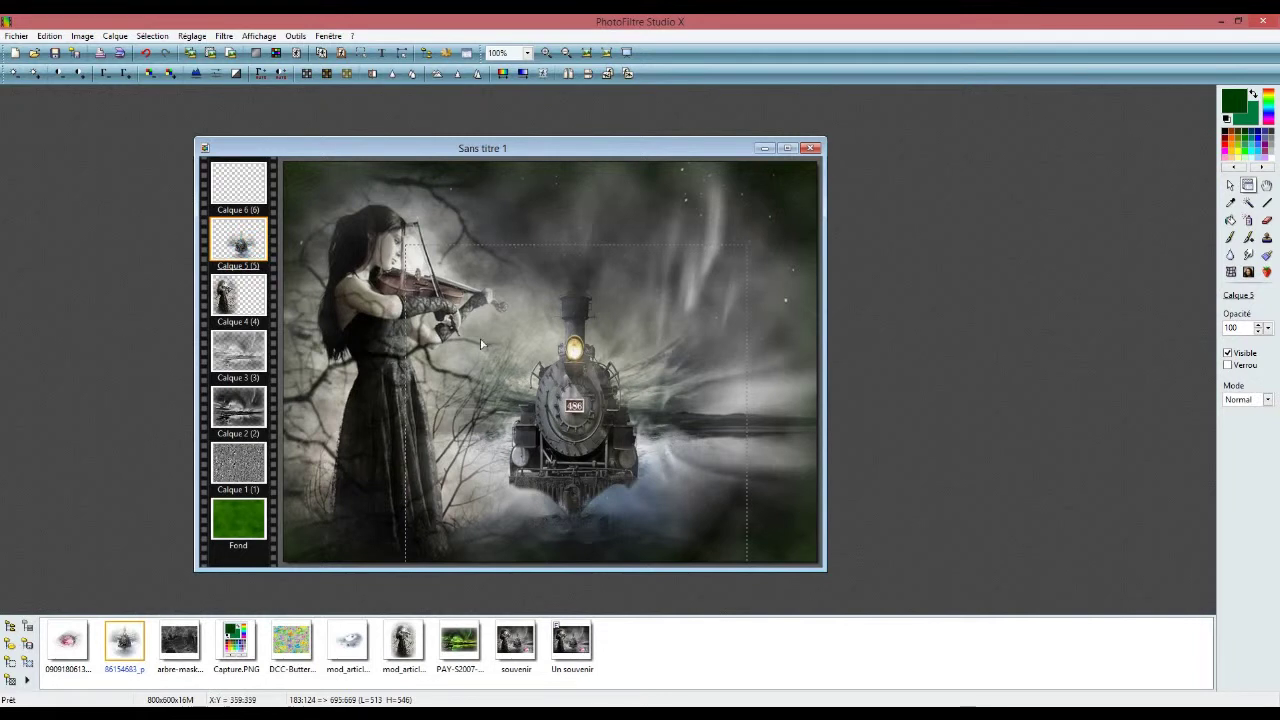
left_click(224, 36)
mouse_move(245, 50)
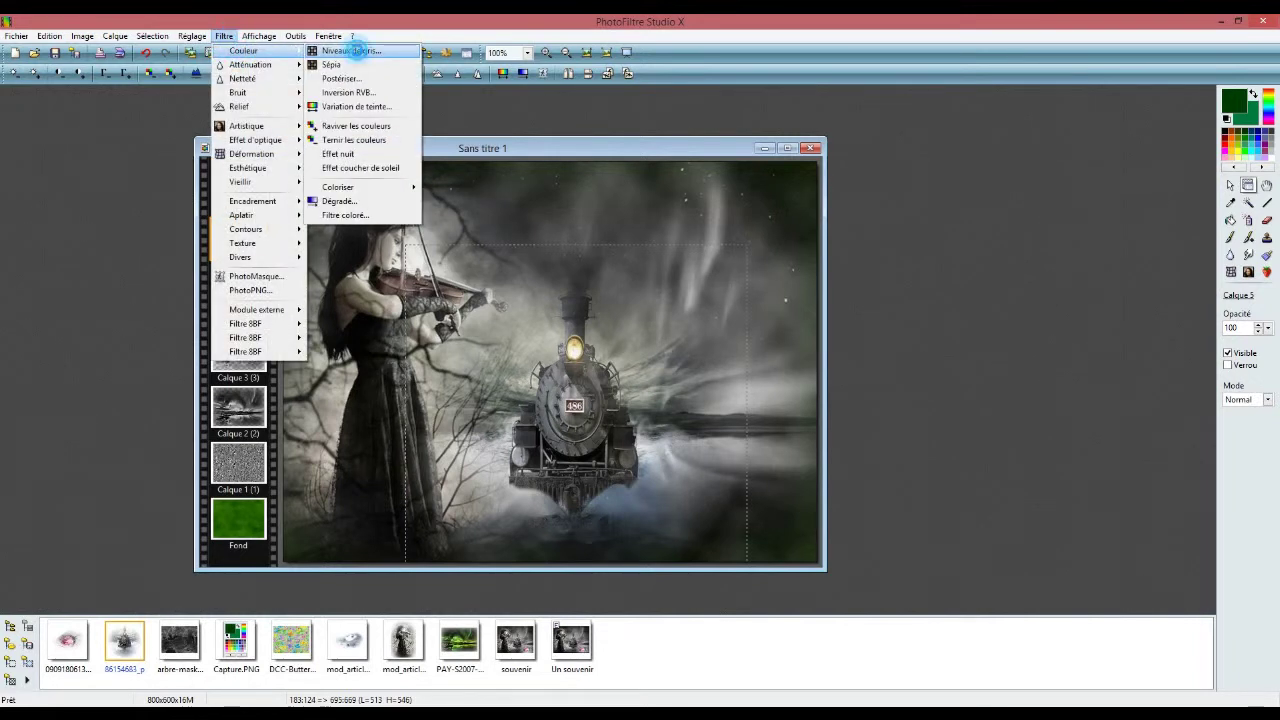
left_click(340, 51)
left_click(562, 410)
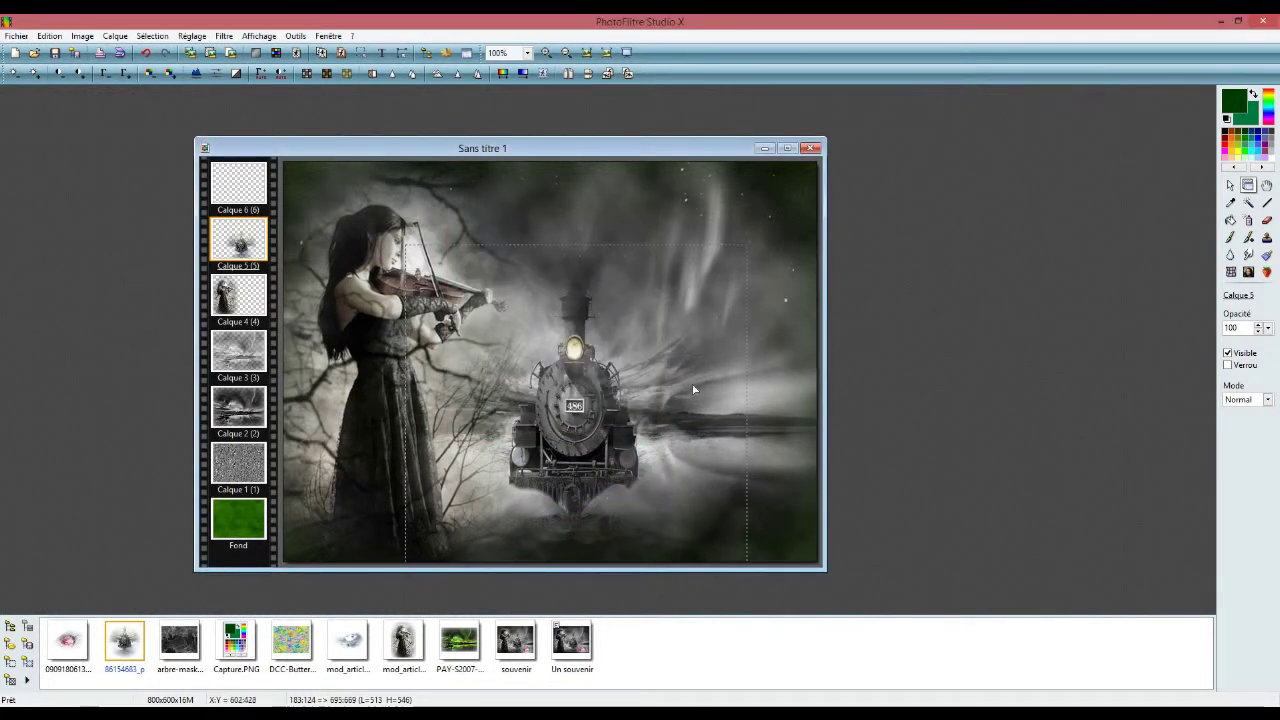
Merge the coloured headlight layer with the locomotive layer below it
left_click(232, 197)
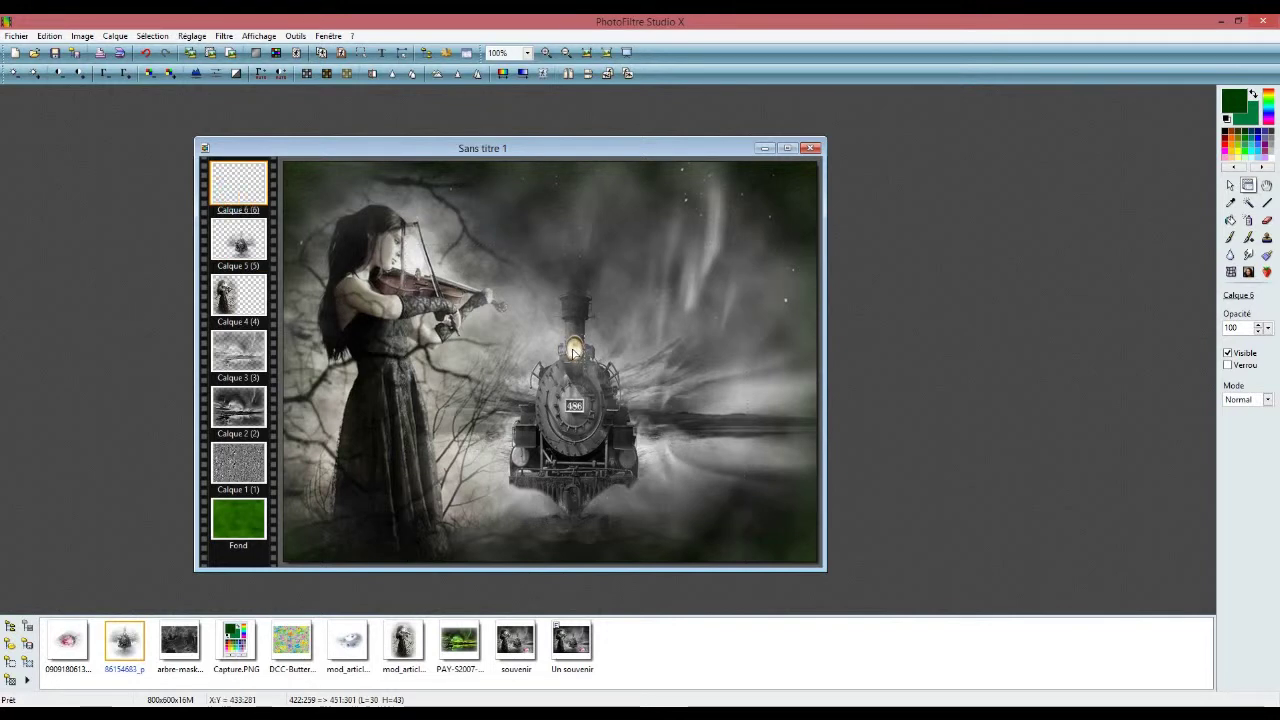
right_click(238, 187)
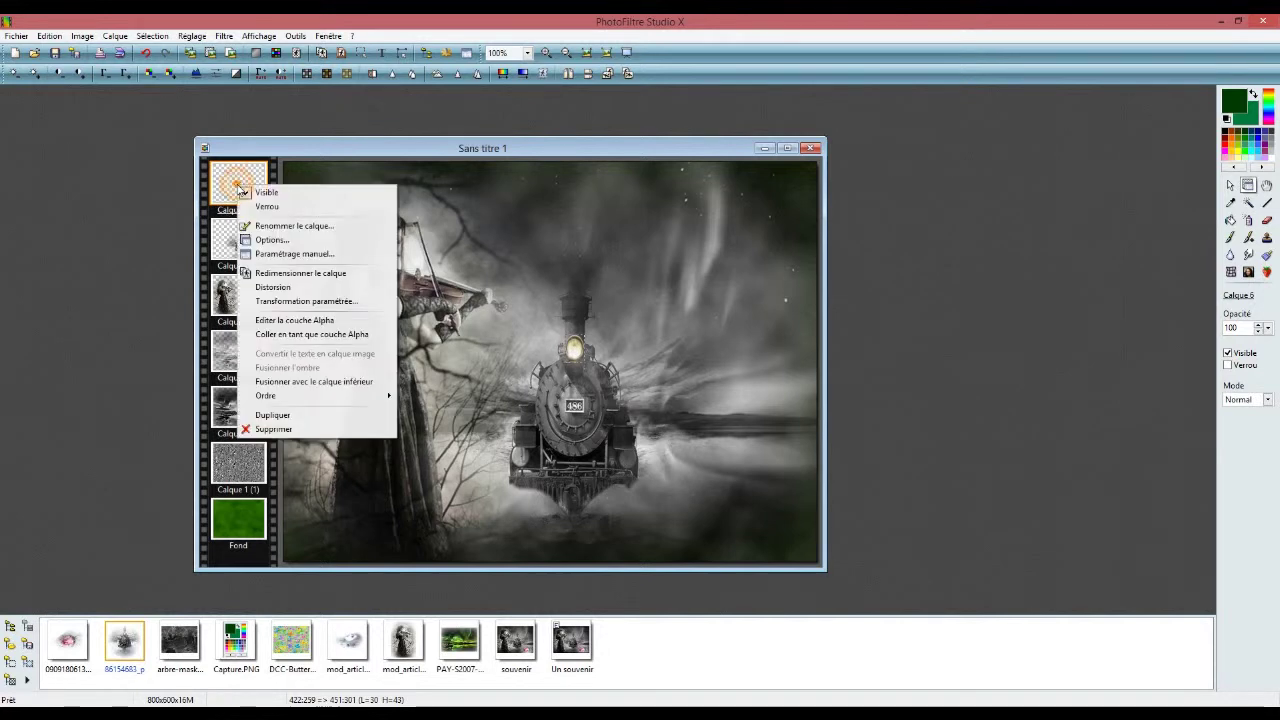
left_click(300, 386)
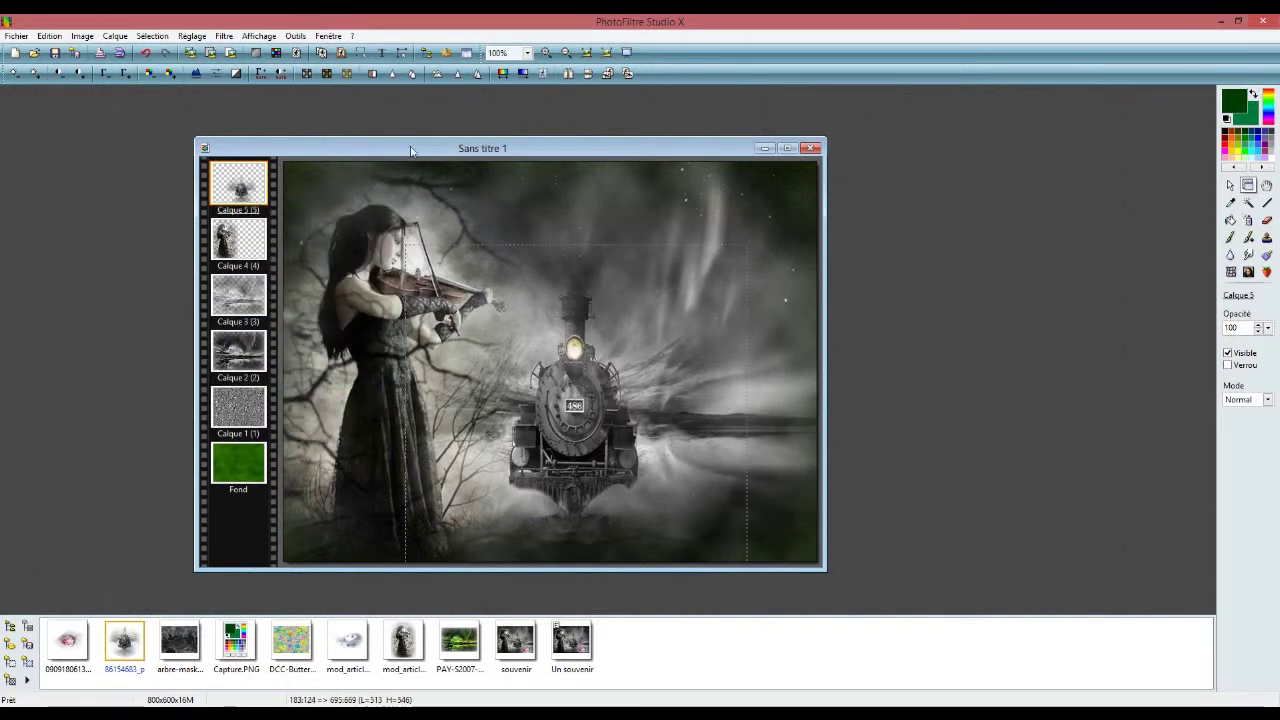
Add the mod_artic… image of misty white water as a new layer and convert it to greyscale by Luminosité
left_click_drag(410, 150, 396, 143)
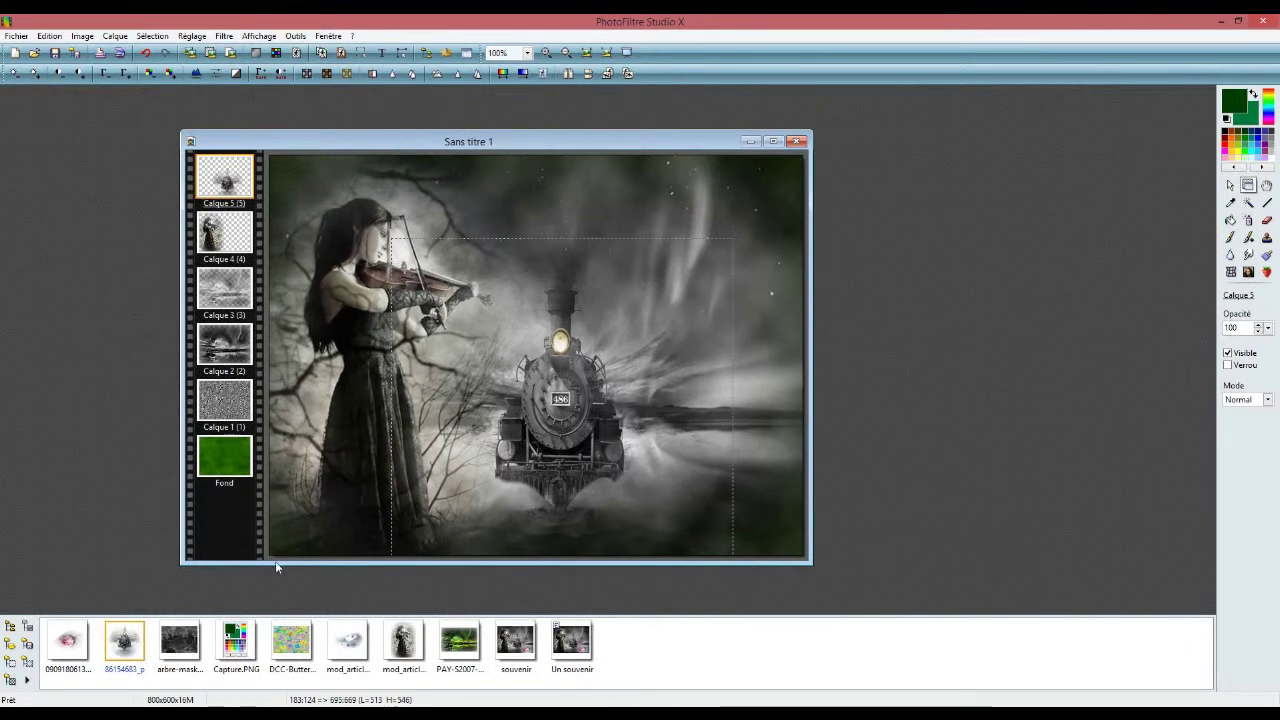
left_click(350, 645)
left_click_drag(352, 650, 664, 449)
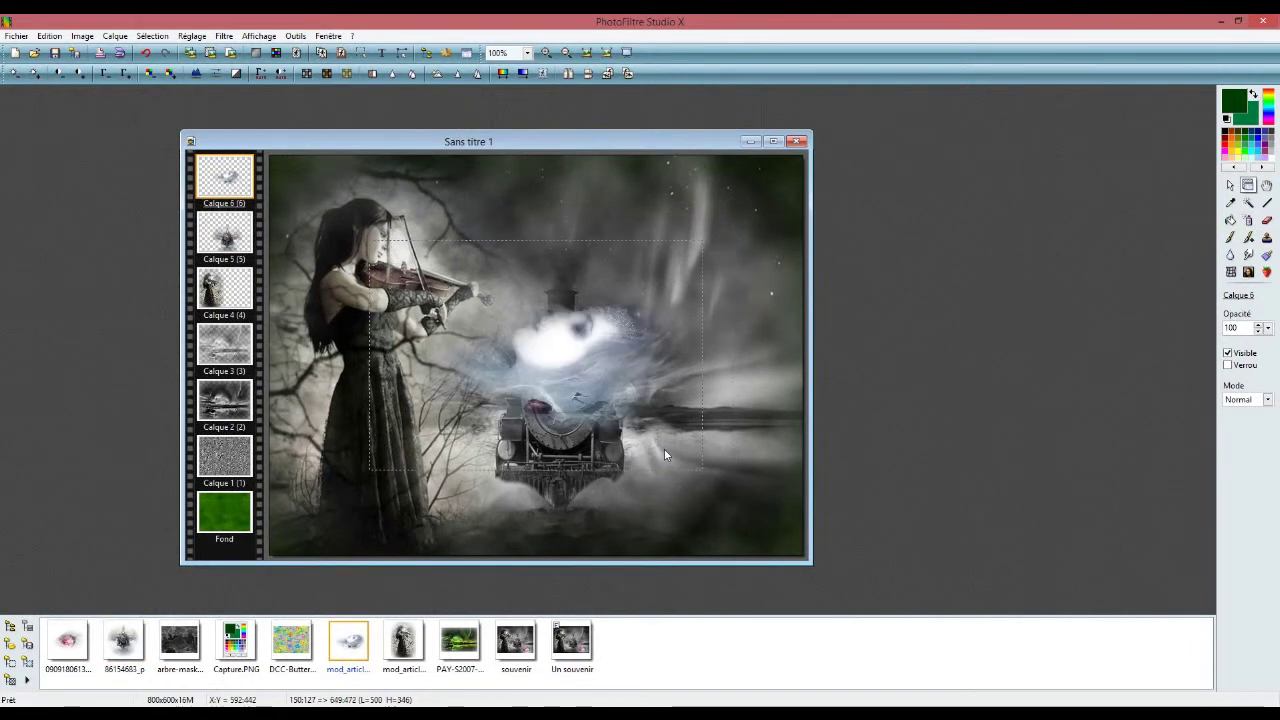
left_click(224, 36)
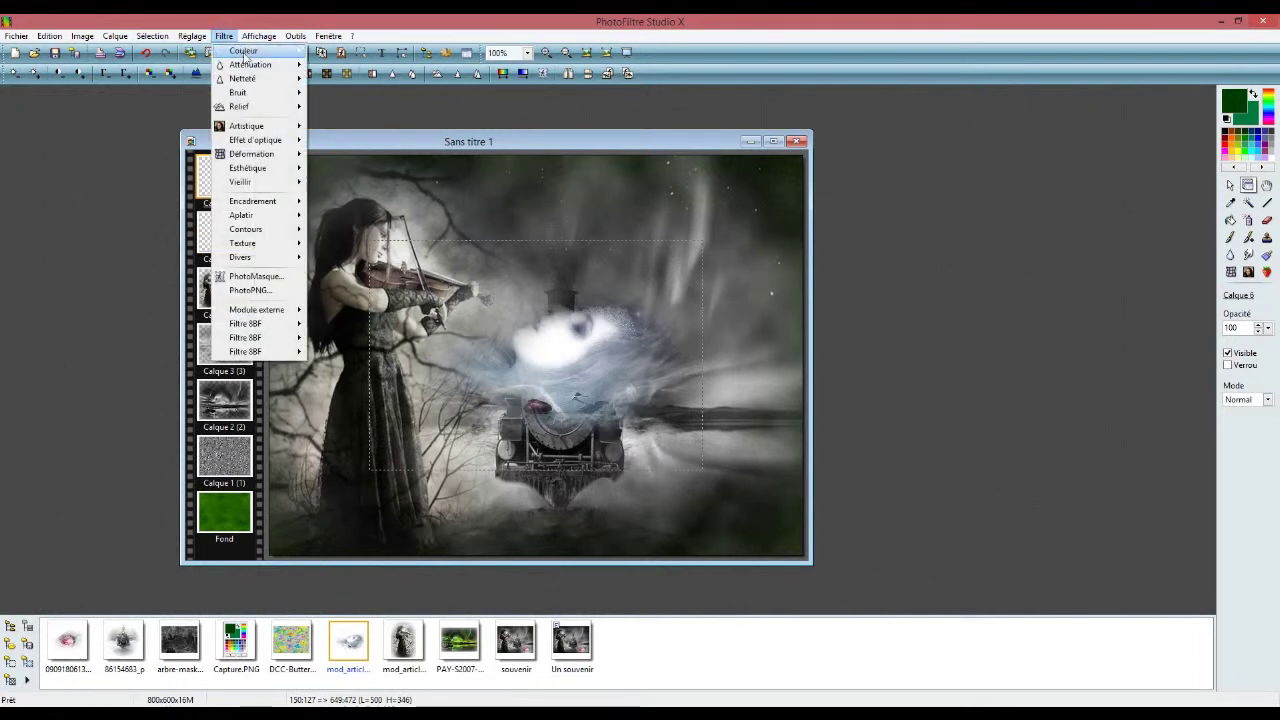
mouse_move(244, 57)
left_click(370, 49)
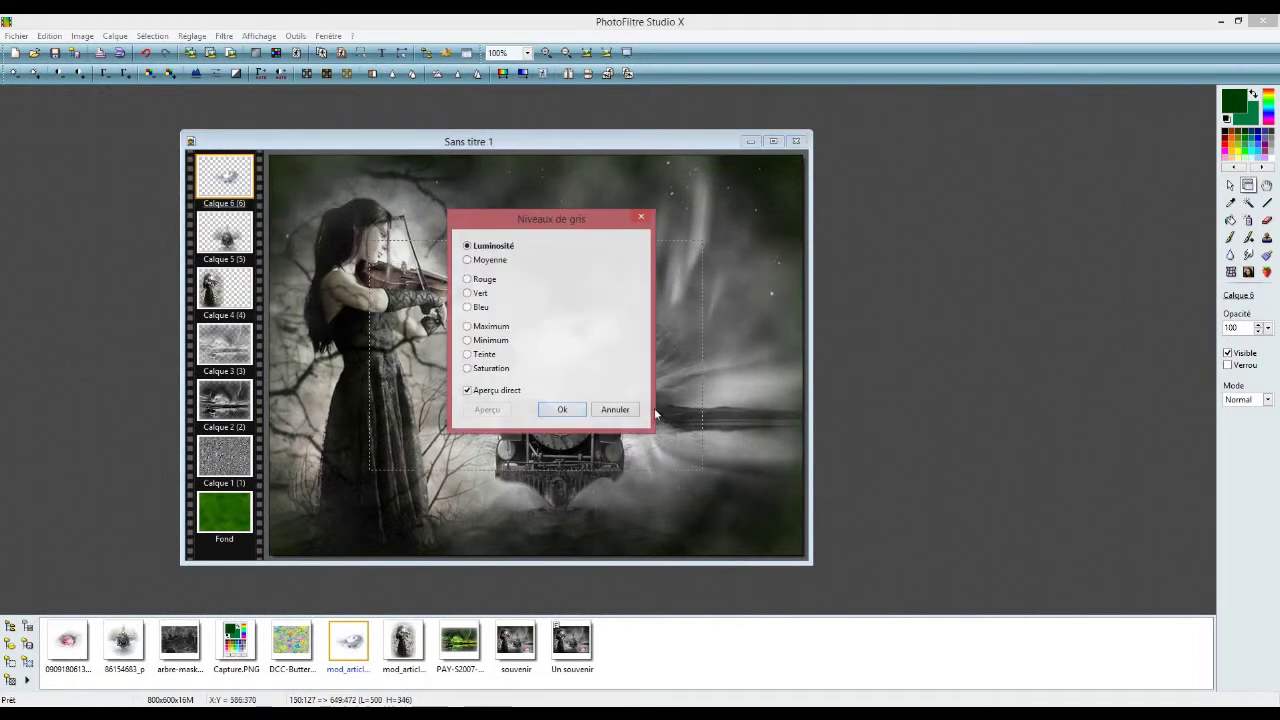
left_click(562, 409)
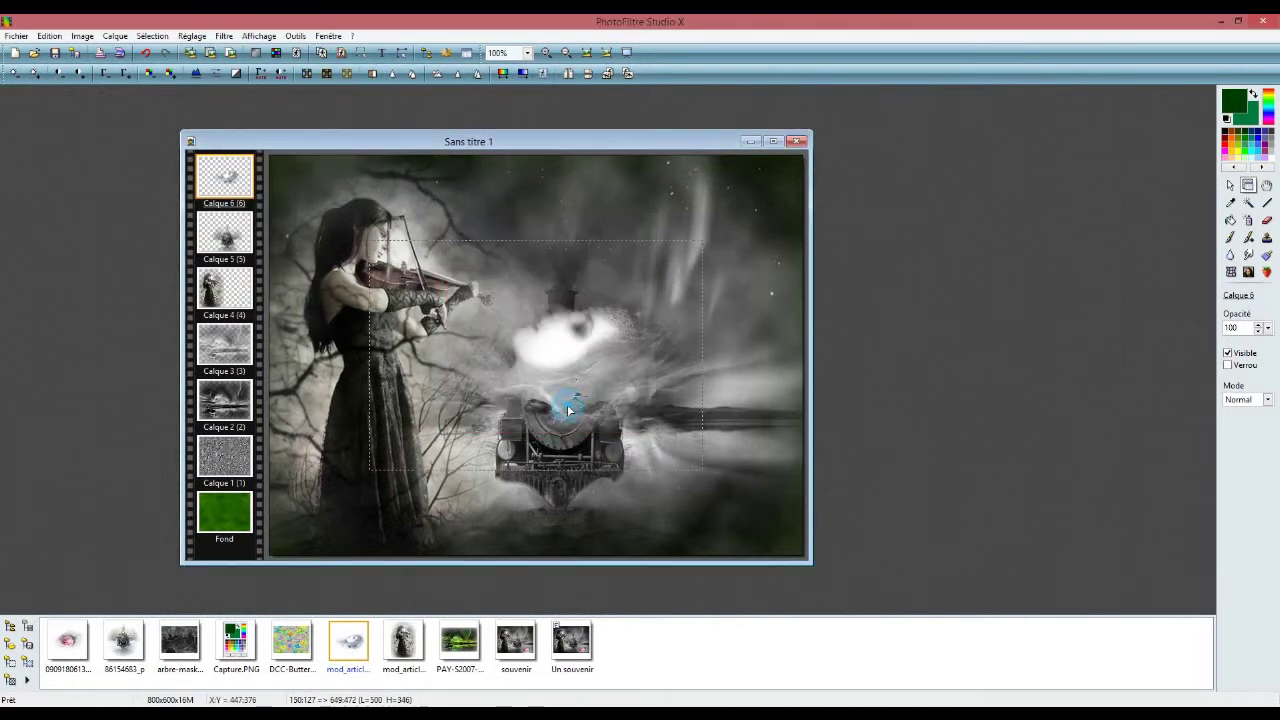
Flip the misty water layer vertically and position it in the lower-right corner of the composition at X 390, Y 451
left_click(589, 74)
left_click_drag(568, 333, 729, 545)
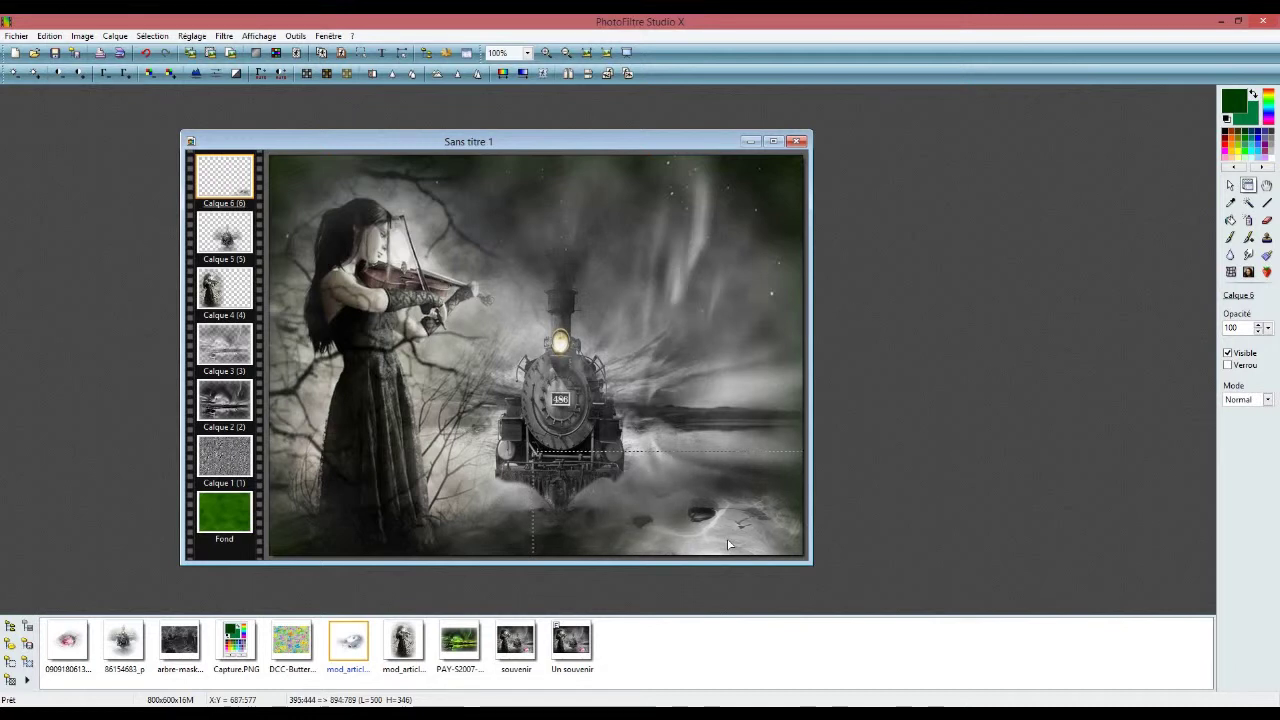
key("Left")
key("Left")
key("Left")
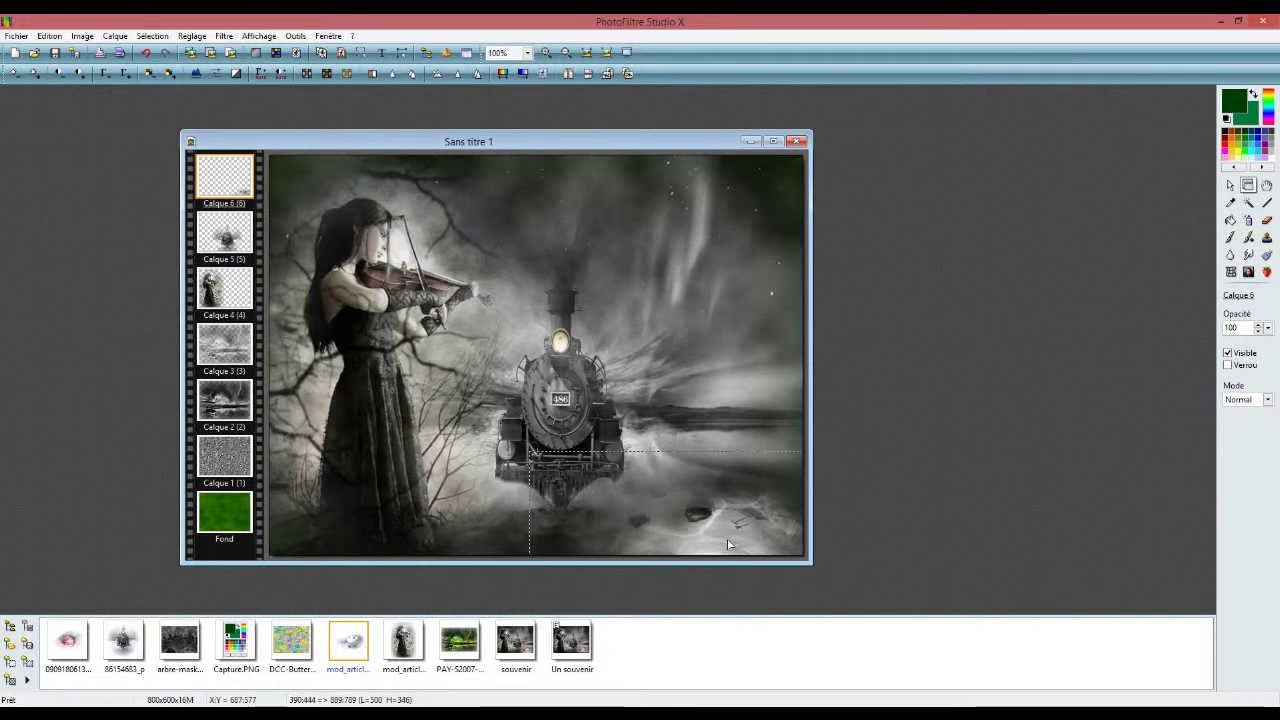
key("Down")
key("Down")
key("Down")
key("Down")
key("Down")
key("Down")
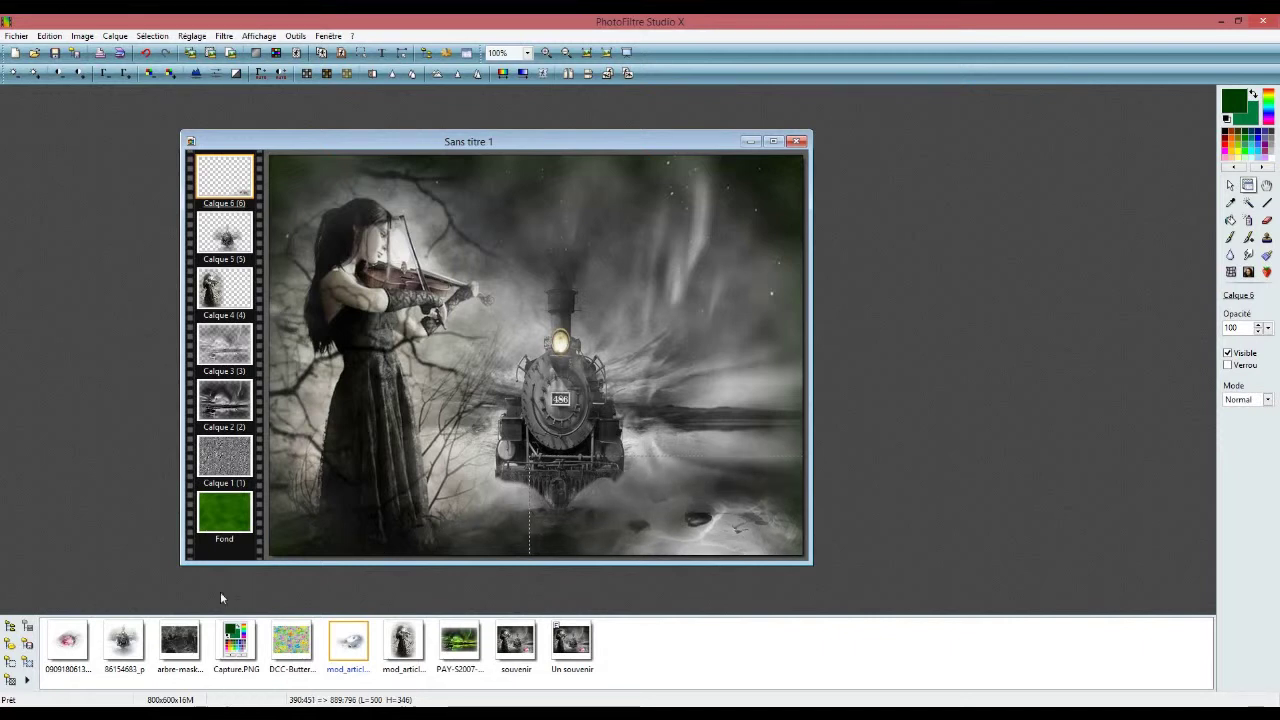
Add the pink rose image as a new layer at X 439, Y 373, resized proportionally to 392 pixels wide
left_click_drag(70, 656, 700, 438)
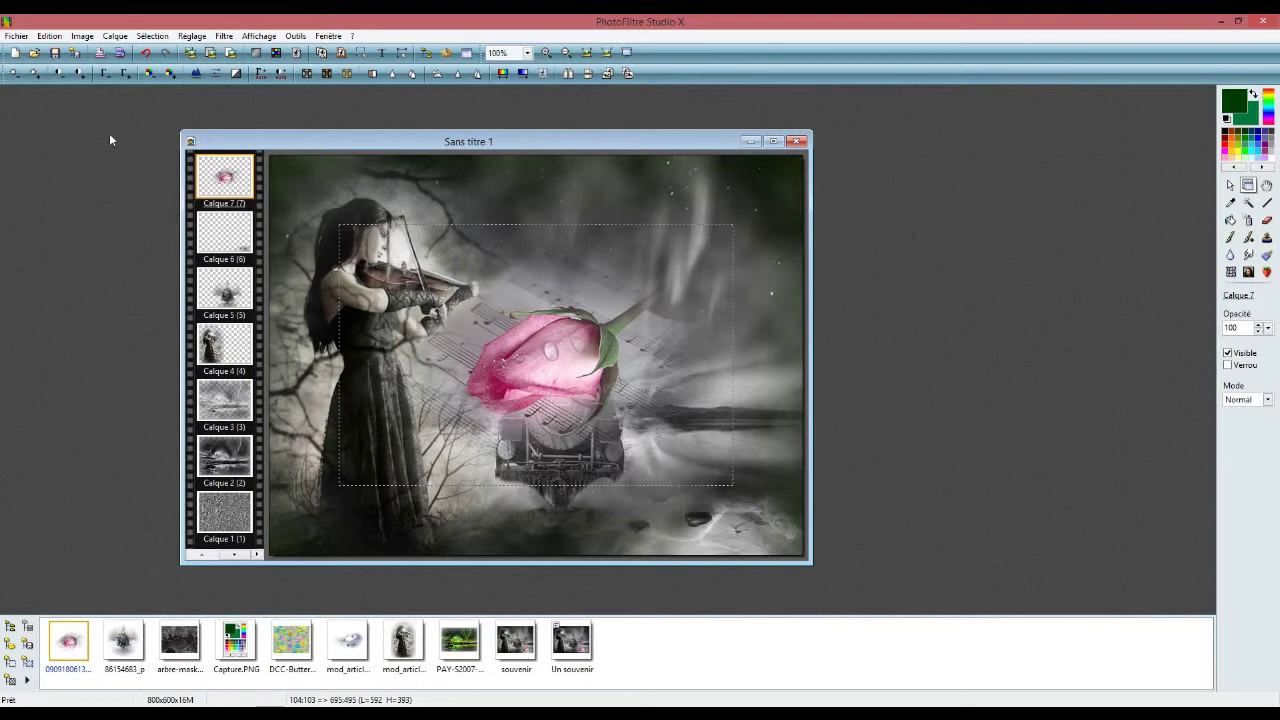
right_click(207, 178)
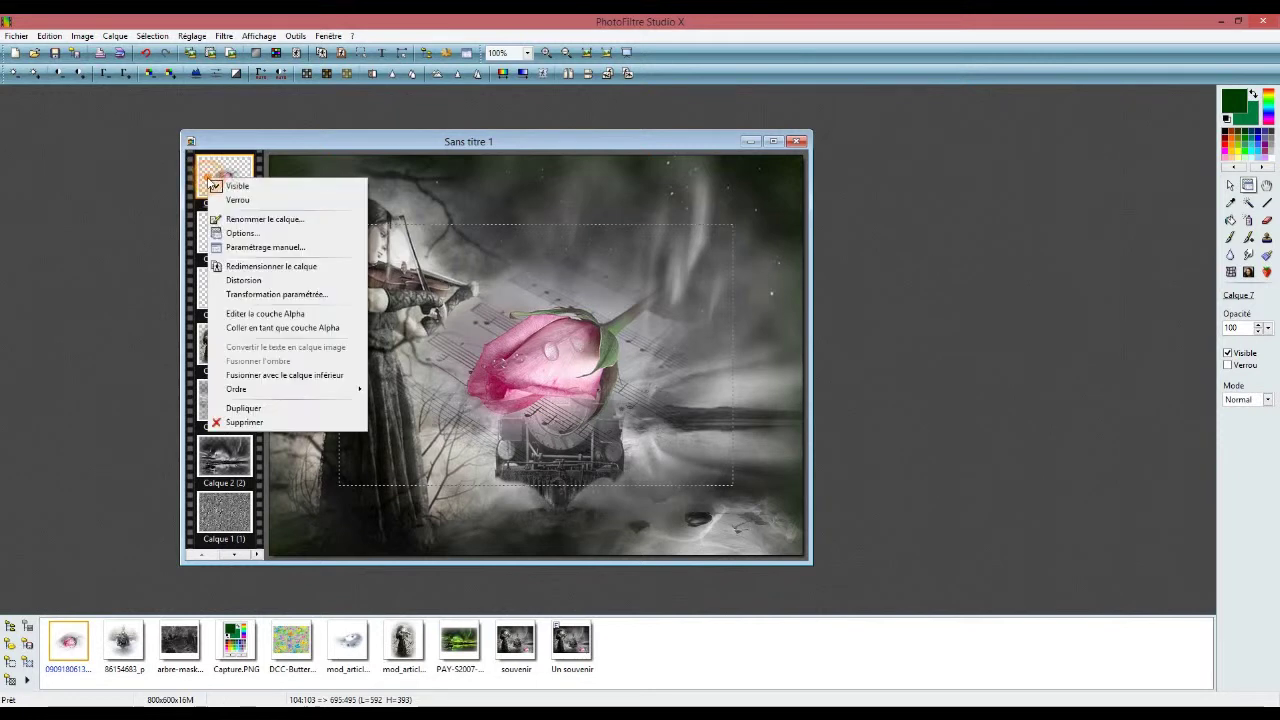
left_click(265, 247)
left_click(565, 210)
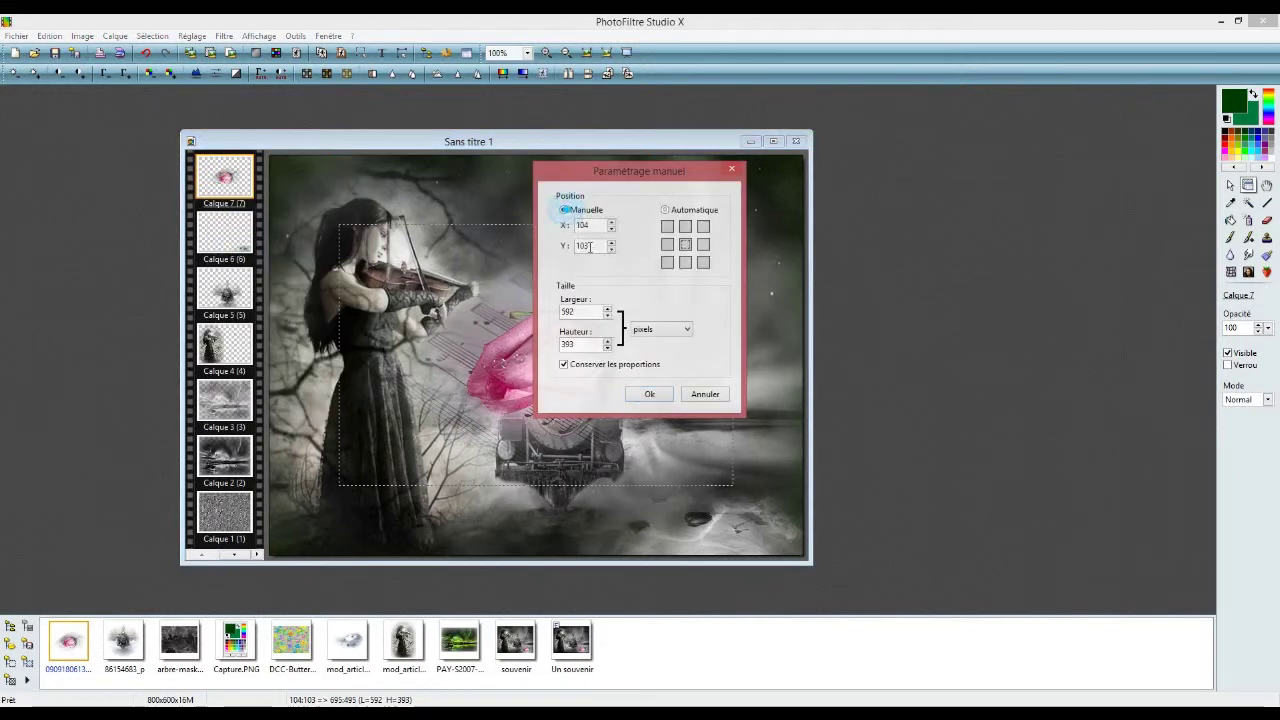
double_click(580, 226)
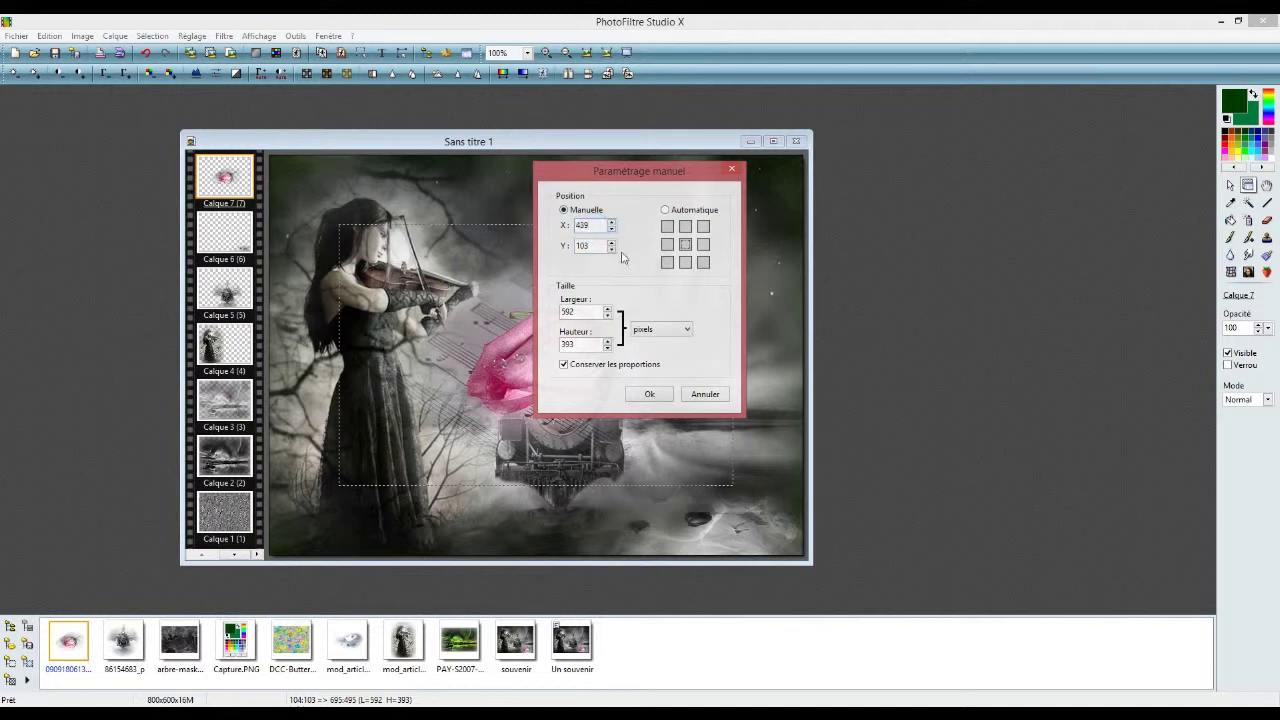
key("Tab")
type("3")
left_click_drag(589, 314, 553, 322)
type("3")
left_click(649, 394)
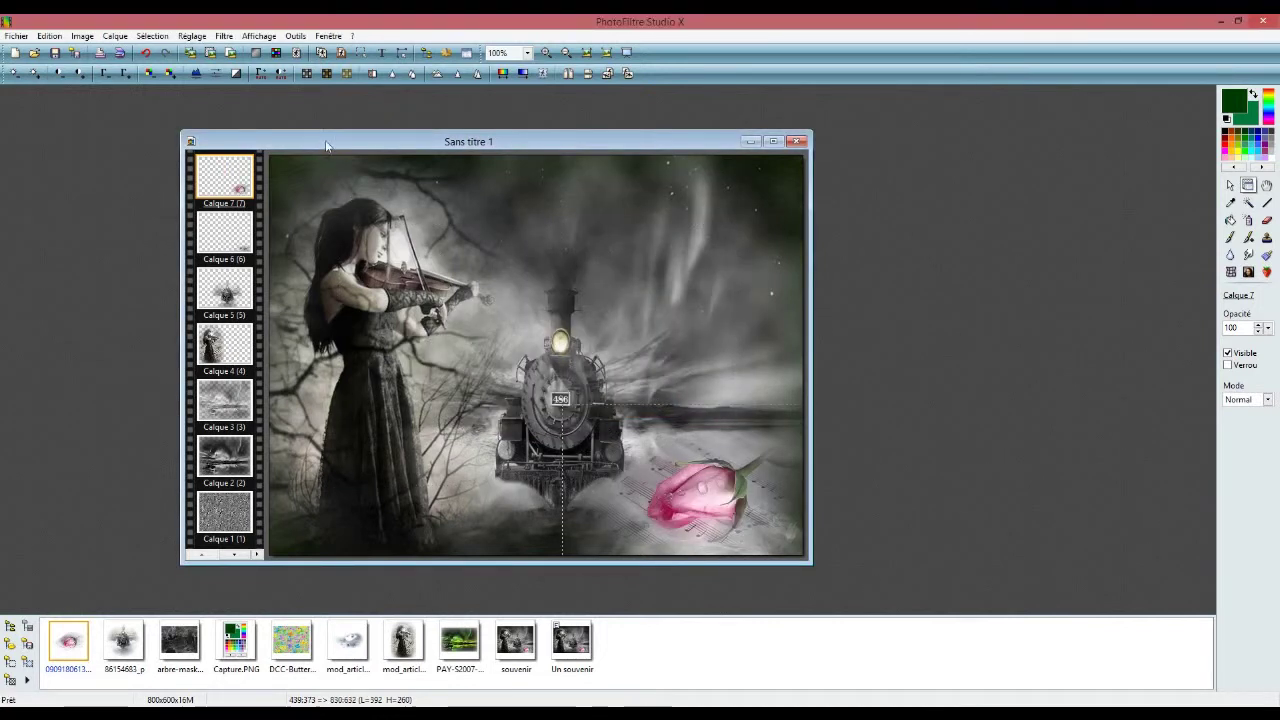
Merge all layers of the composition into the background
left_click_drag(333, 143, 328, 128)
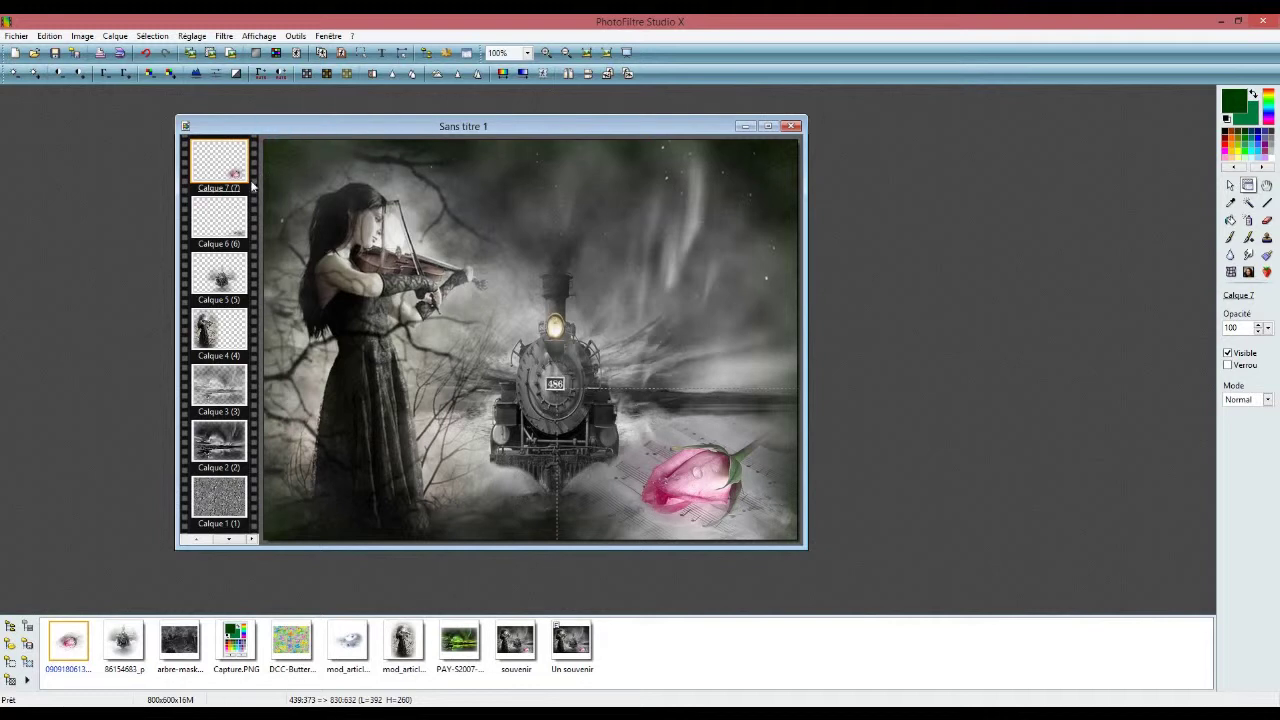
left_click(115, 36)
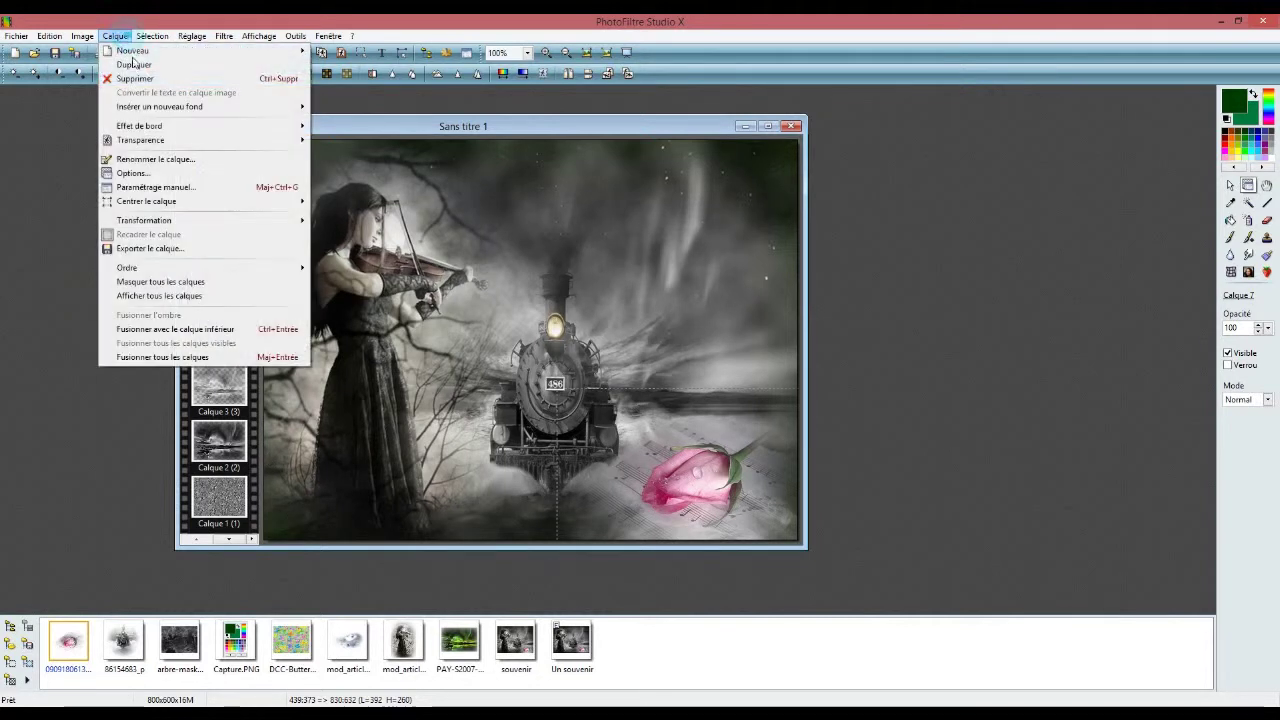
left_click(190, 357)
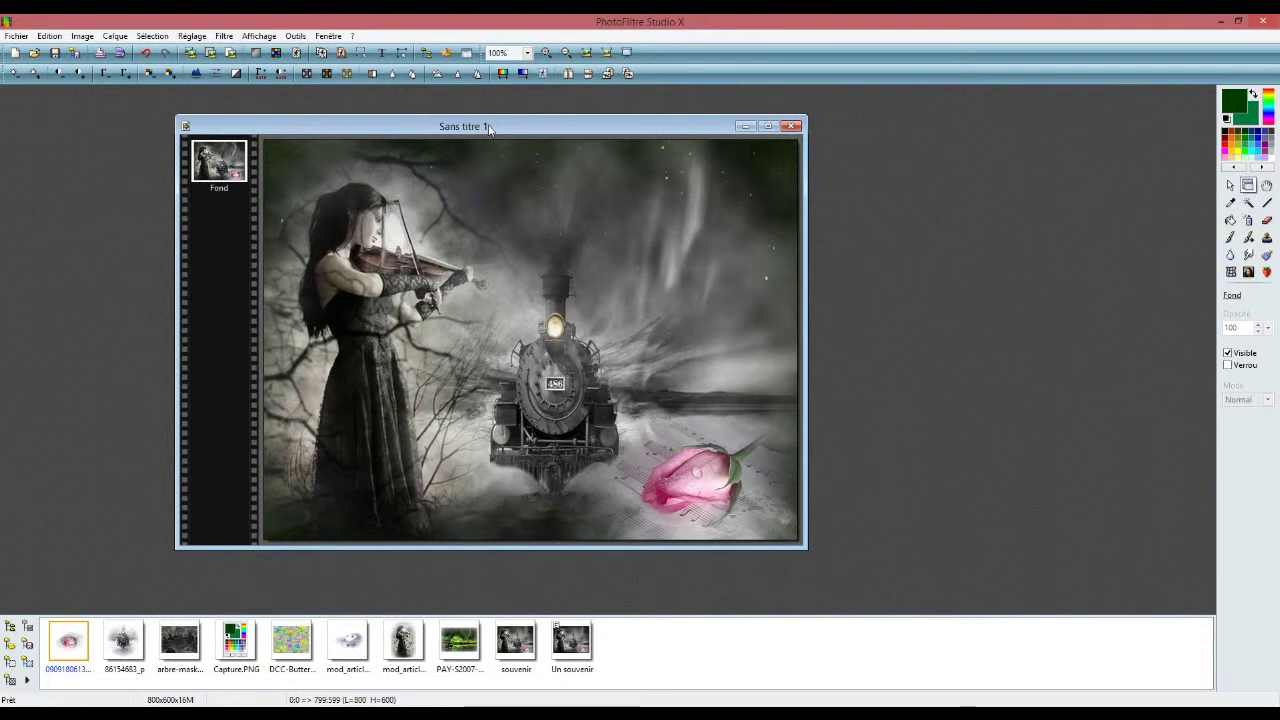
Apply the Xero Porcelain filter to the merged image with Softness set to 20
left_click_drag(490, 128, 483, 131)
left_click(224, 36)
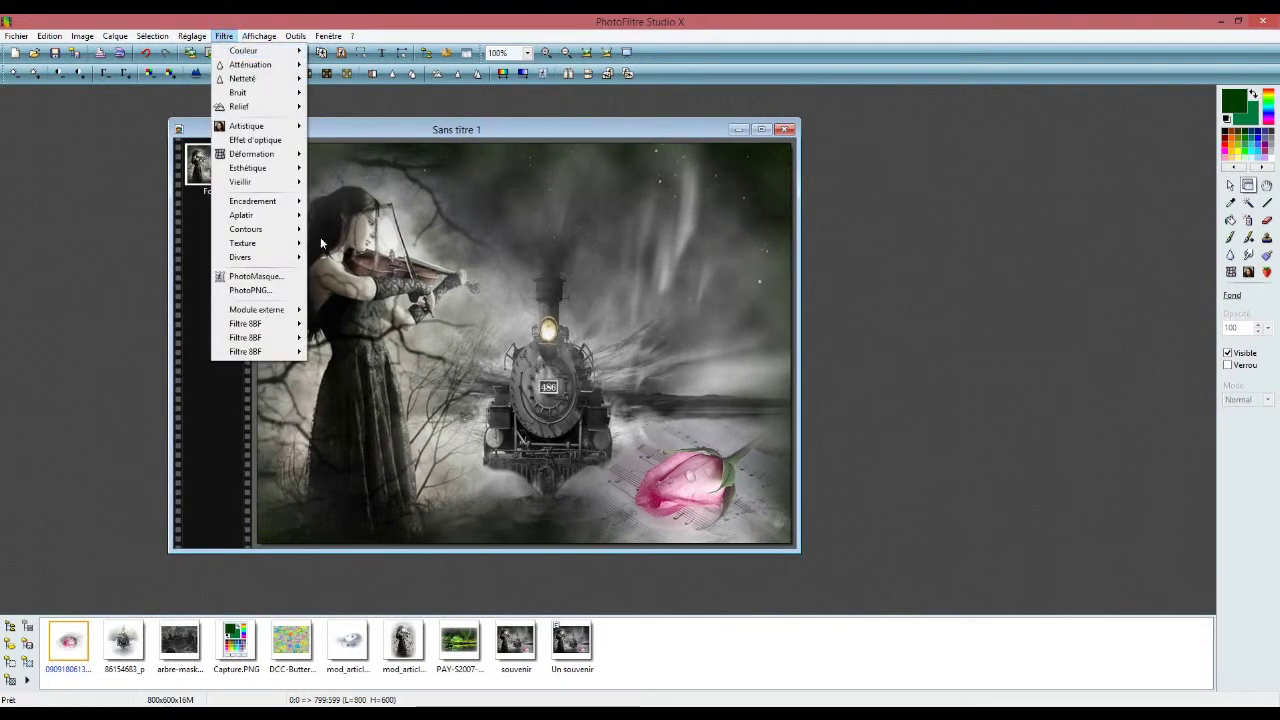
mouse_move(289, 357)
mouse_move(330, 352)
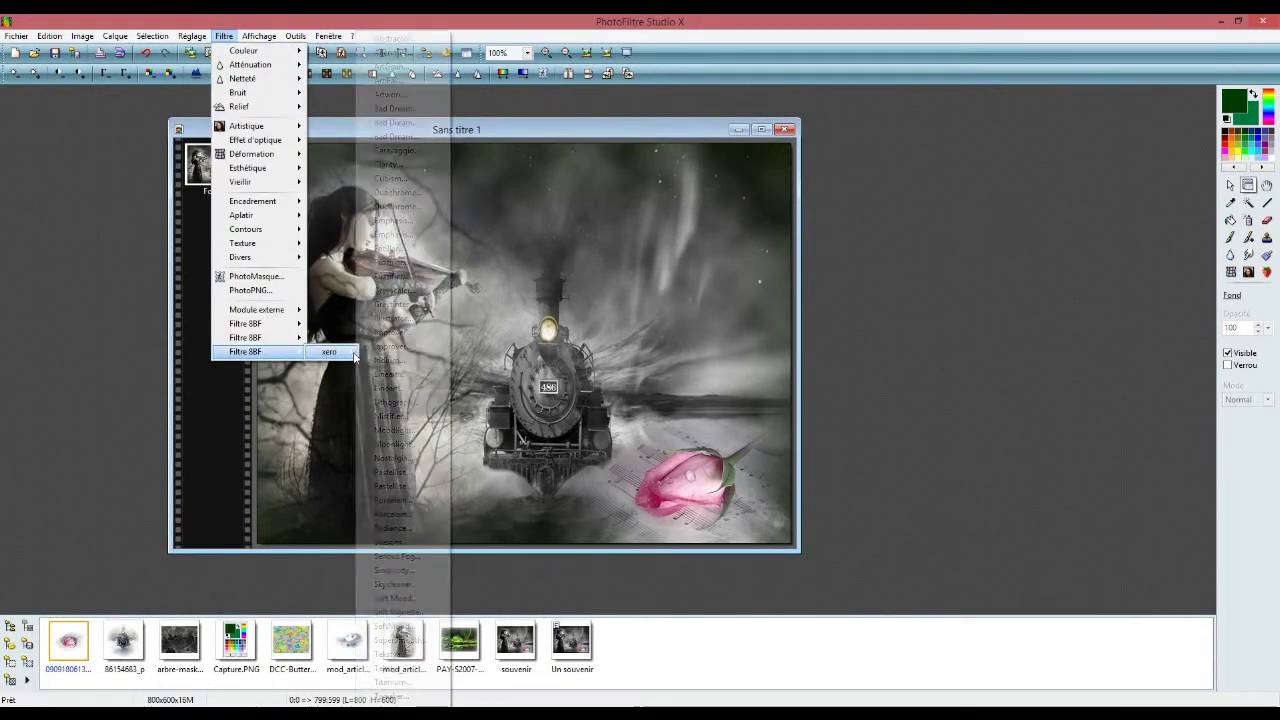
left_click(404, 514)
left_click_drag(240, 101, 442, 311)
left_click_drag(544, 341, 531, 341)
left_click(520, 336)
left_click(520, 336)
left_click(520, 336)
left_click(520, 336)
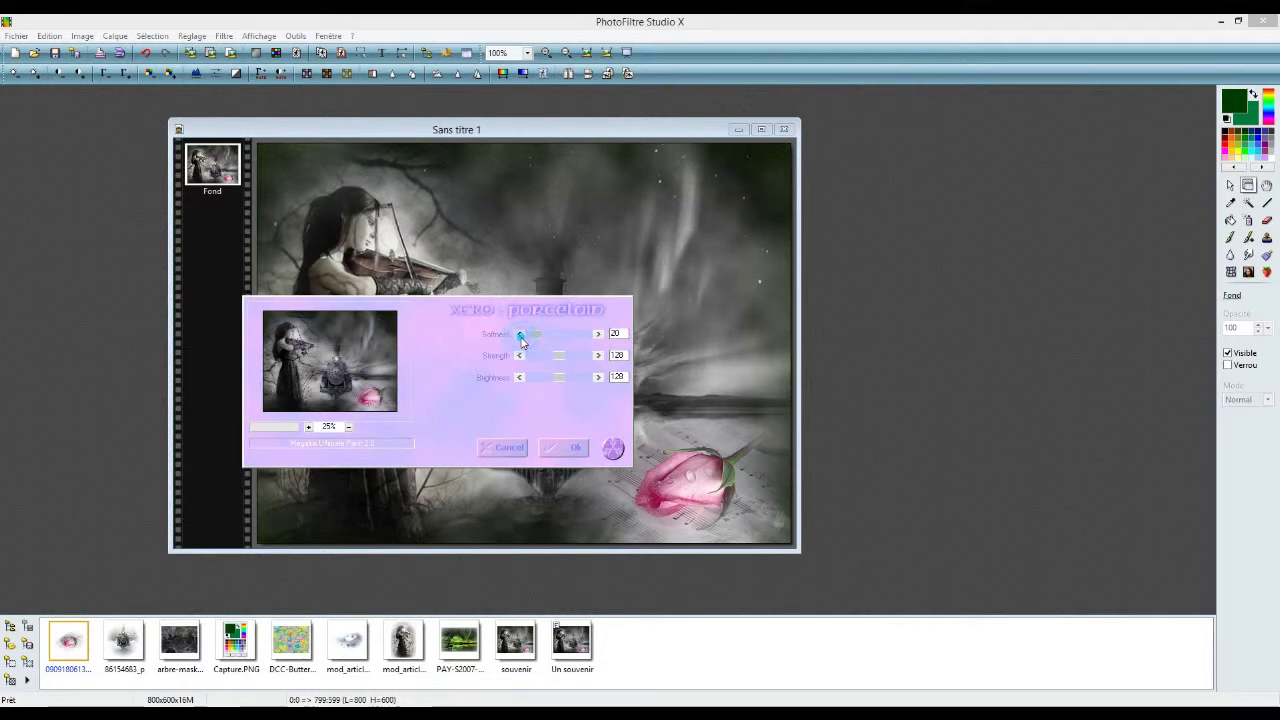
left_click(565, 450)
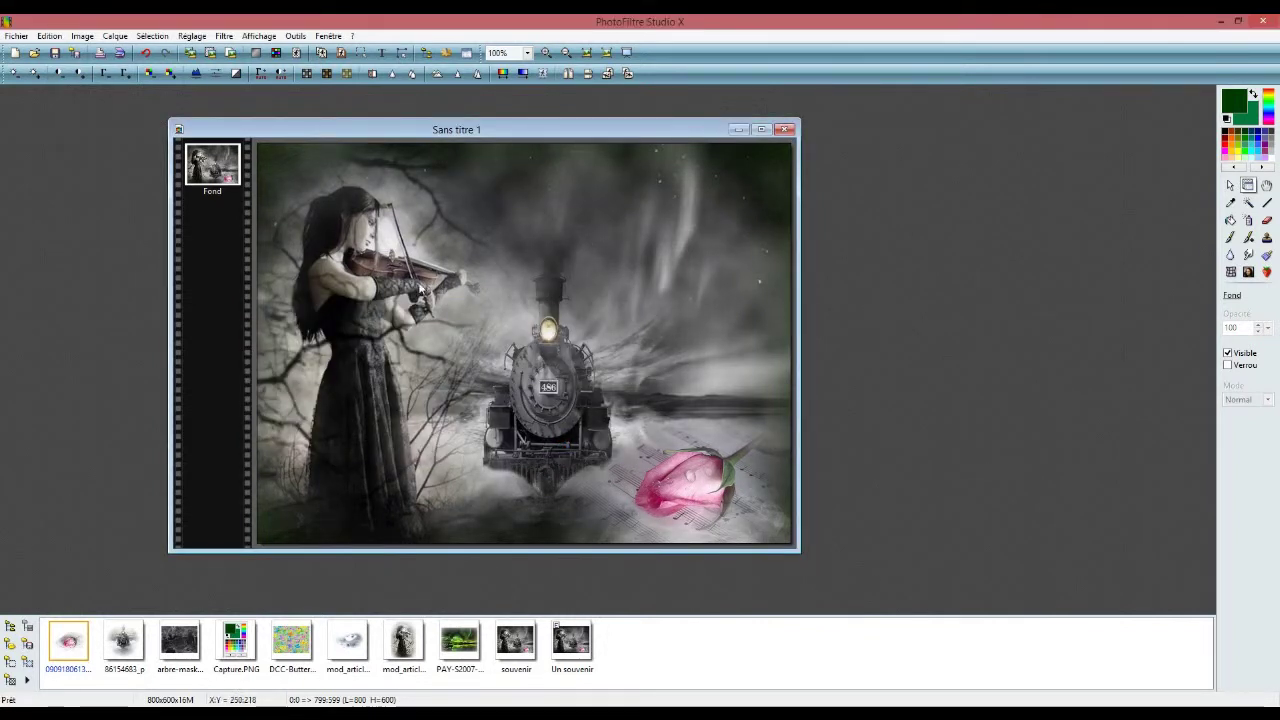
Apply the AAA Frames Foto Frame filter around the image with a Width of 20
left_click(224, 36)
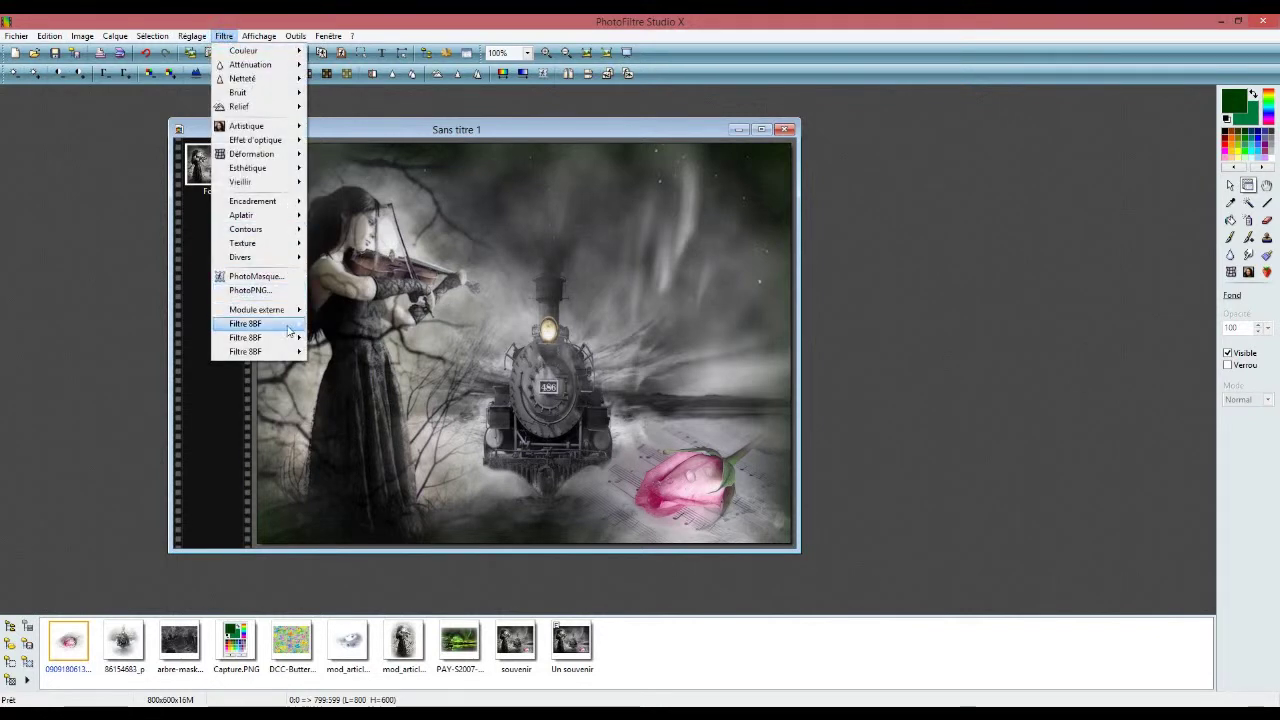
mouse_move(290, 330)
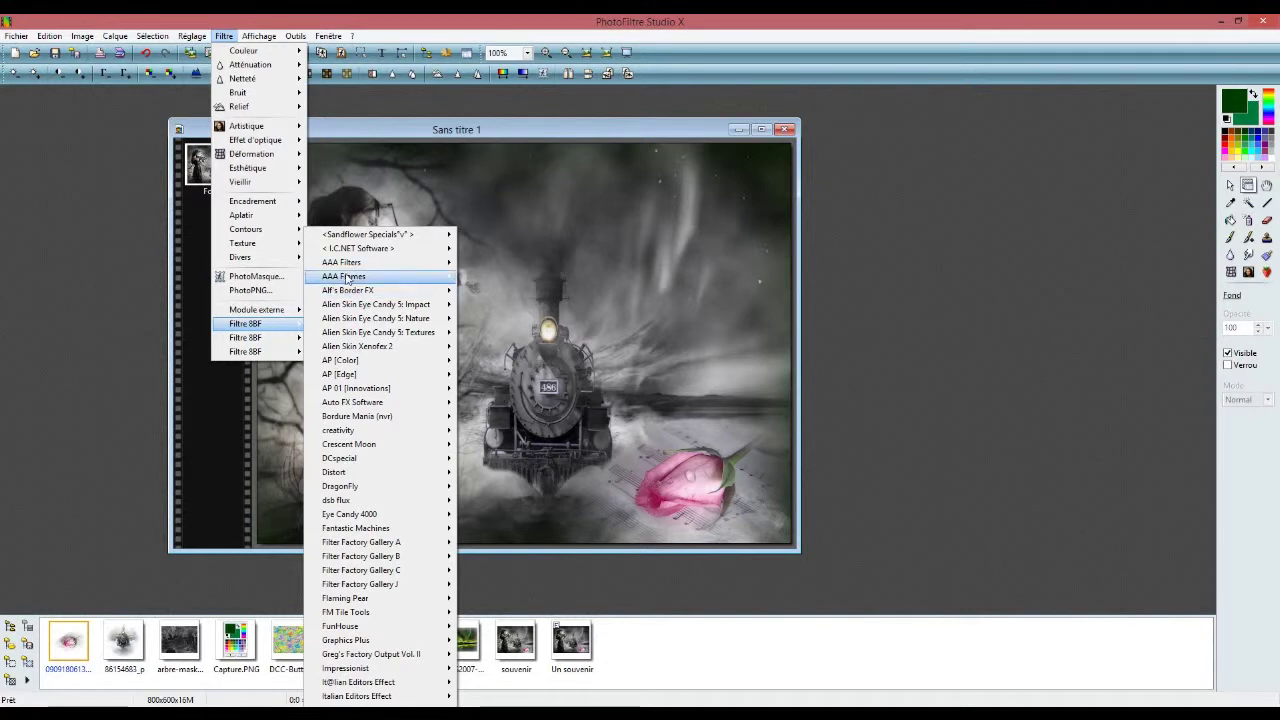
mouse_move(350, 277)
left_click(477, 278)
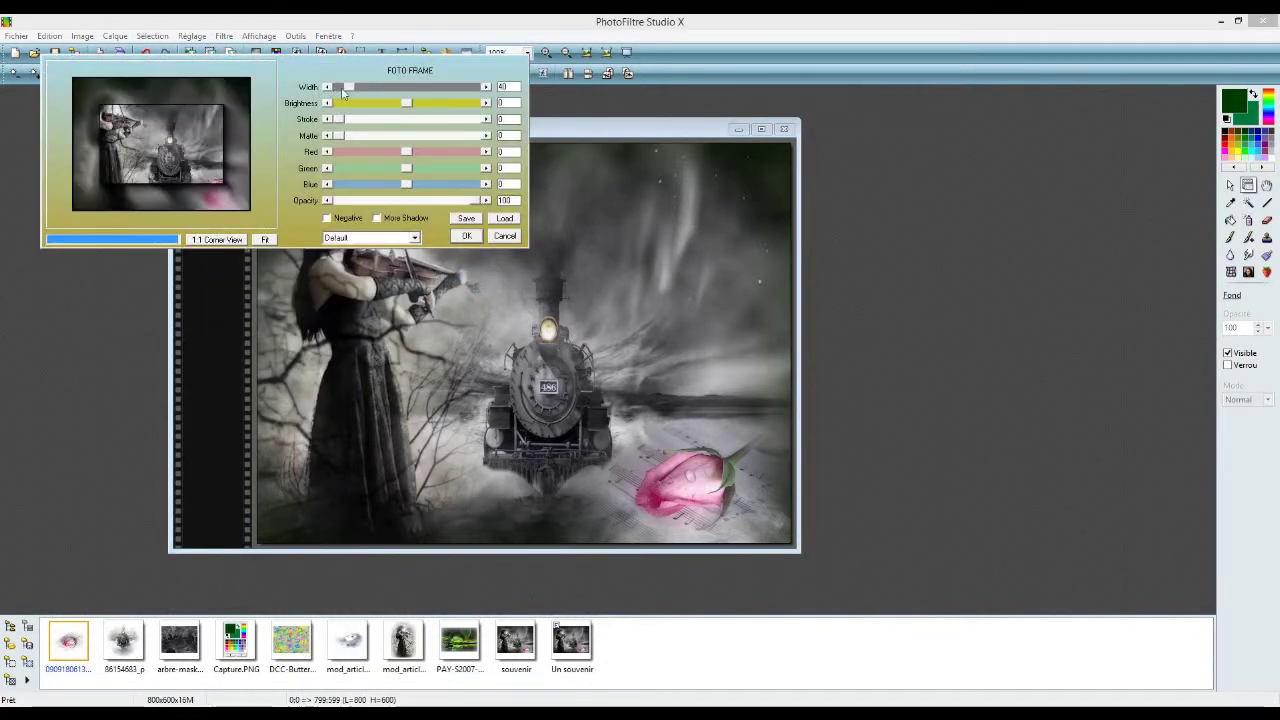
left_click(344, 88)
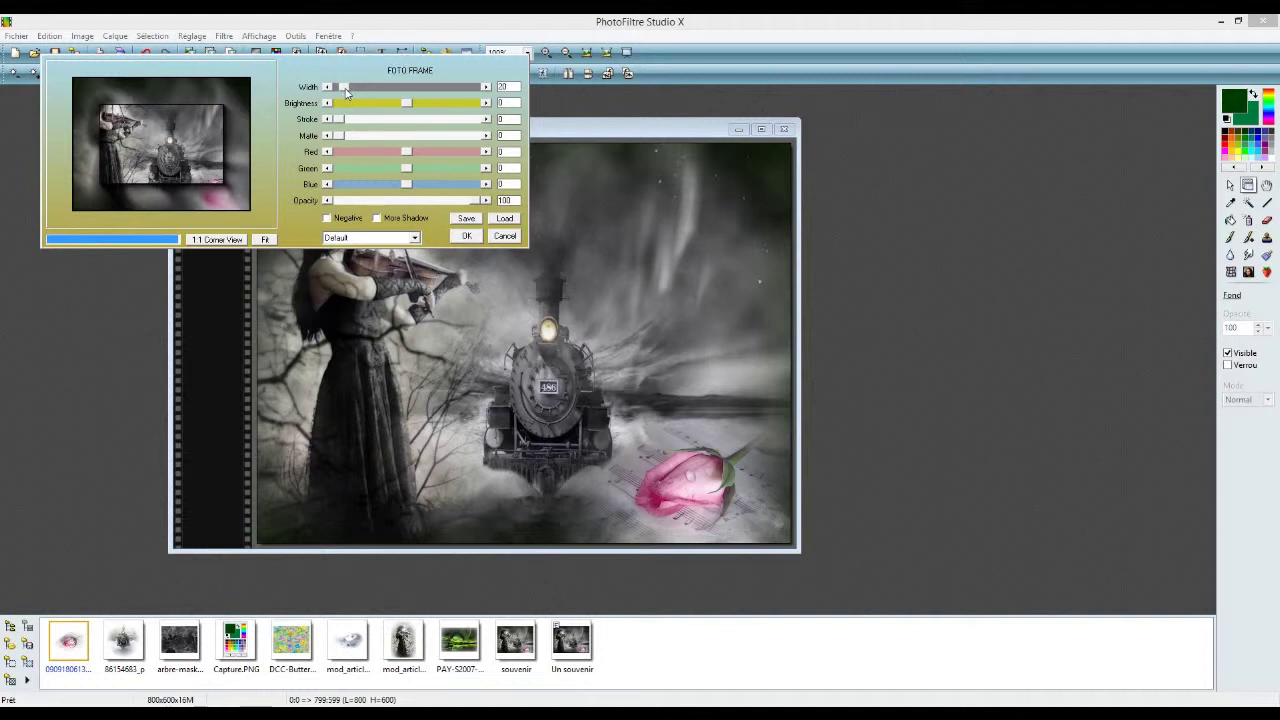
left_click(466, 237)
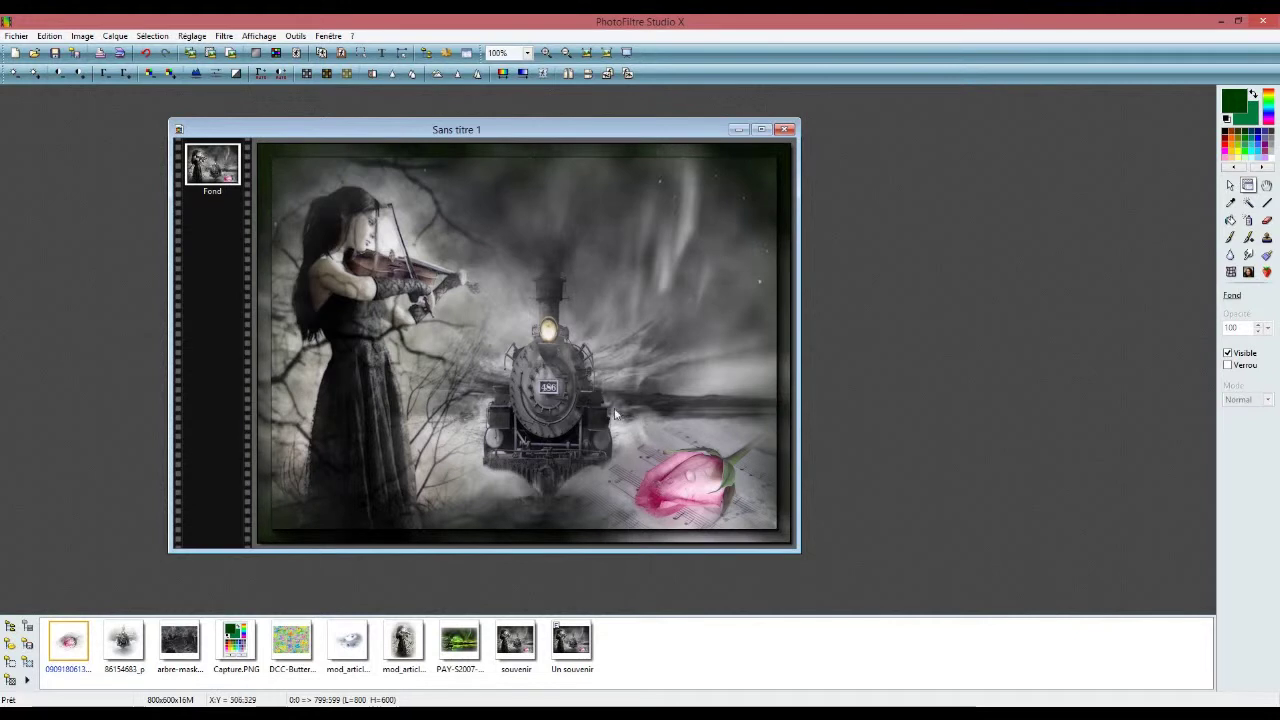
Open the text settings for a new text on the framed image
left_click_drag(478, 130, 468, 134)
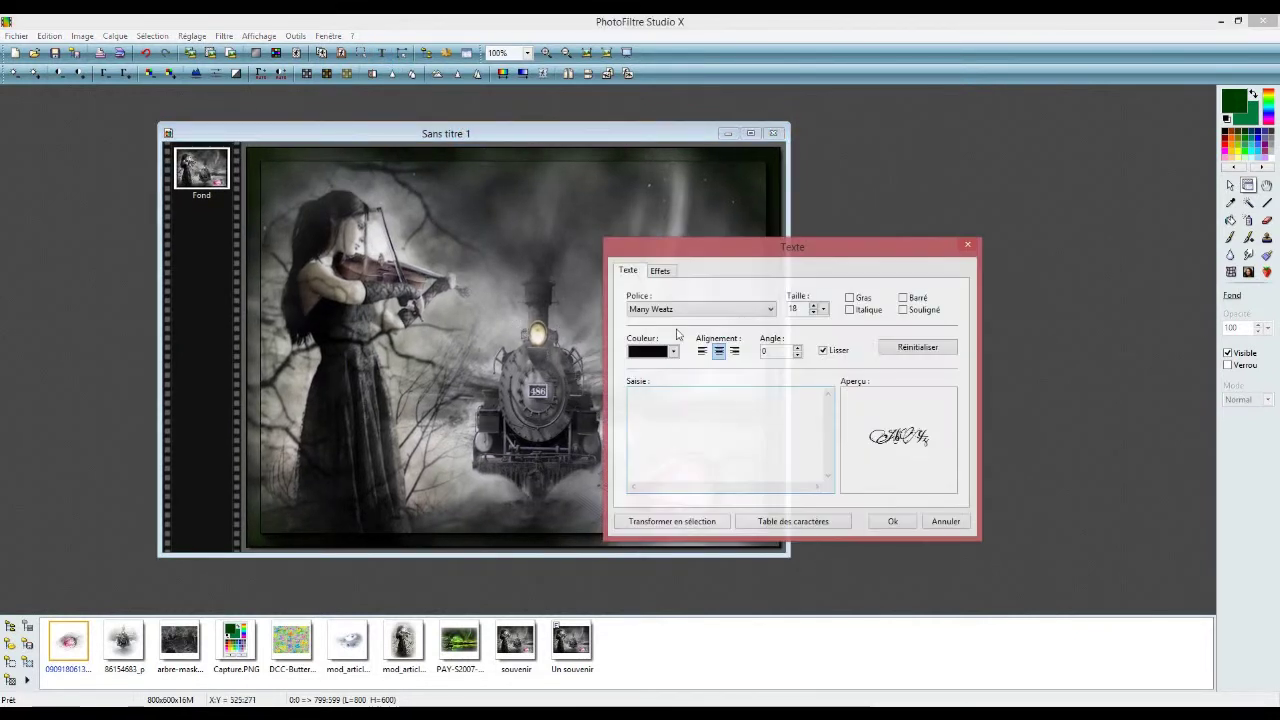
left_click_drag(713, 243, 595, 237)
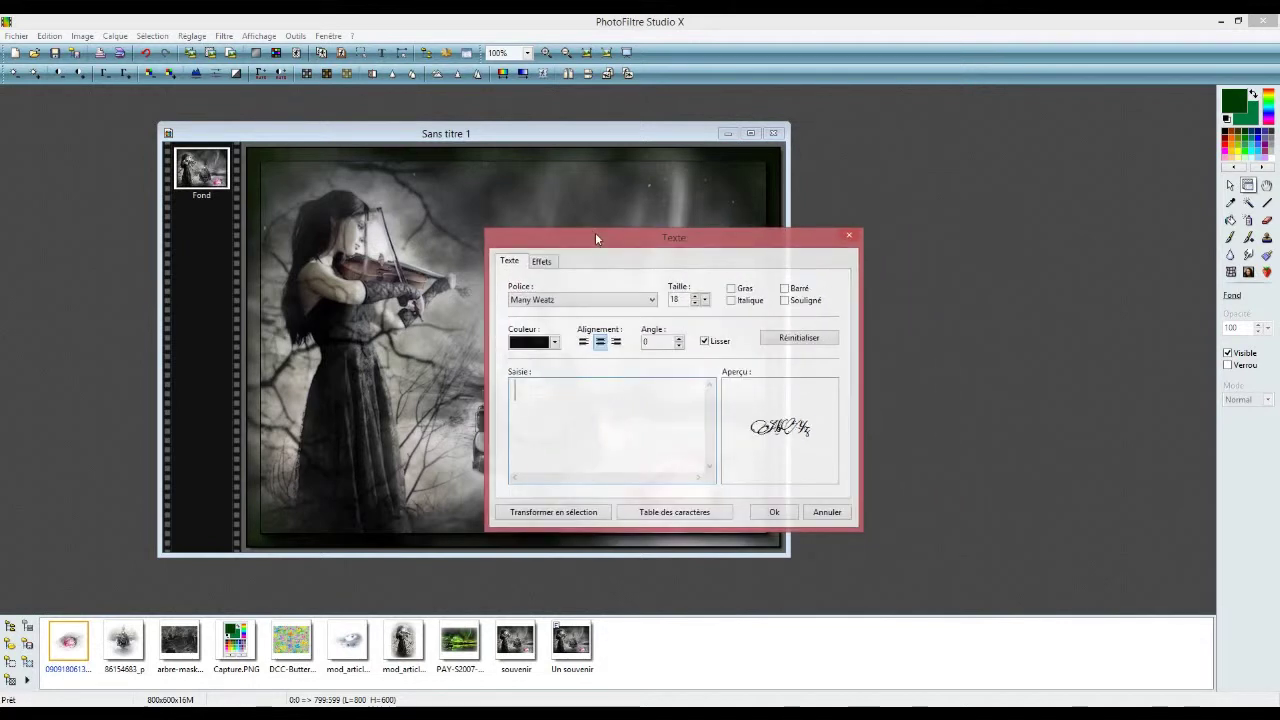